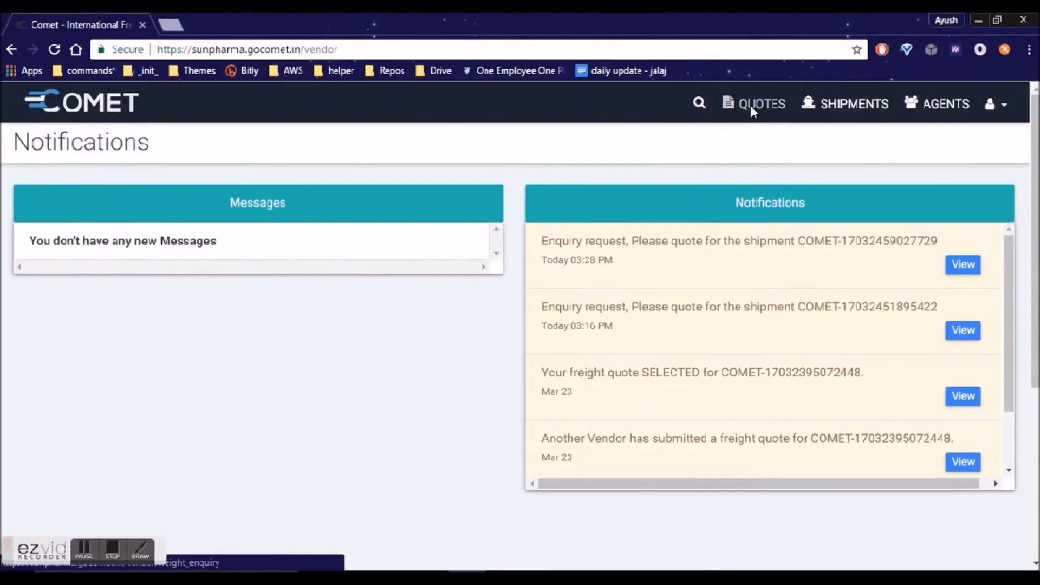
Open the pending Door to Door FCL export enquiry from Mundra to New York in the freight quotes list
{"action": "left_click", "coordinate": [751, 107]}
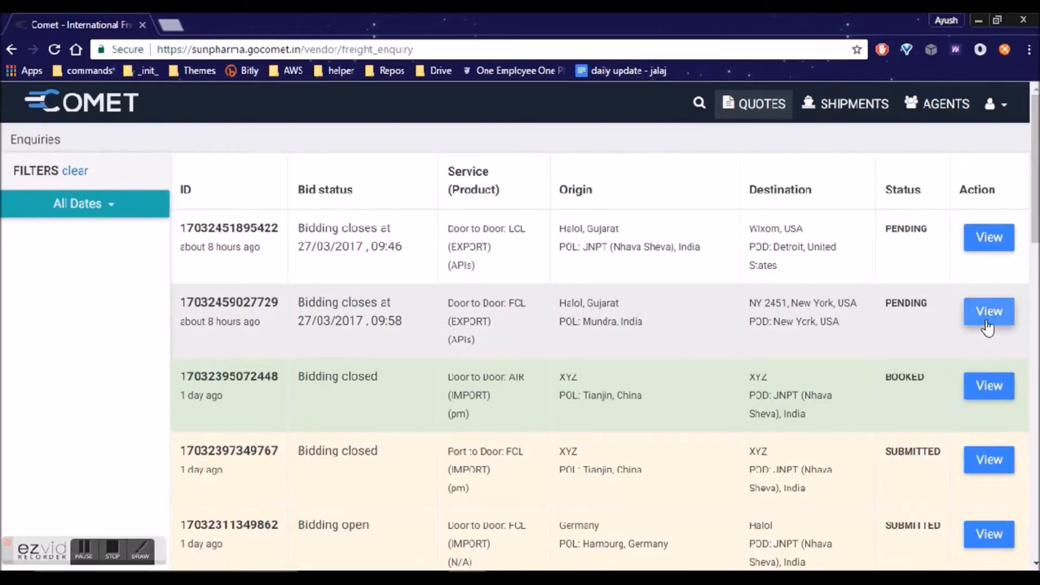
{"action": "left_click", "coordinate": [984, 322]}
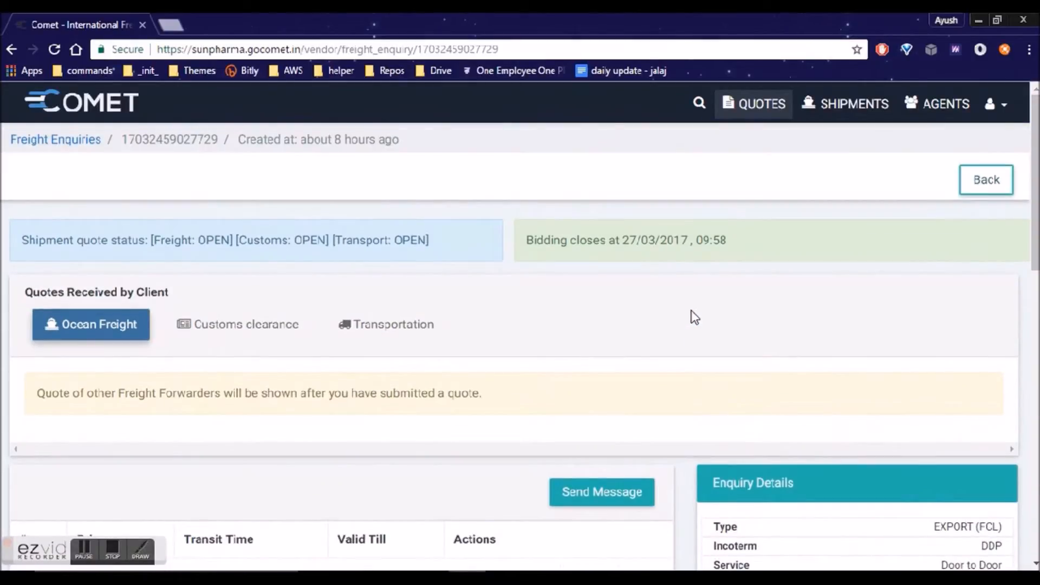
Review the destination address, container, product and cargo-ready date in the enquiry details
{"action": "scroll", "coordinate": [691, 319], "scroll_direction": "down", "scroll_amount": 5}
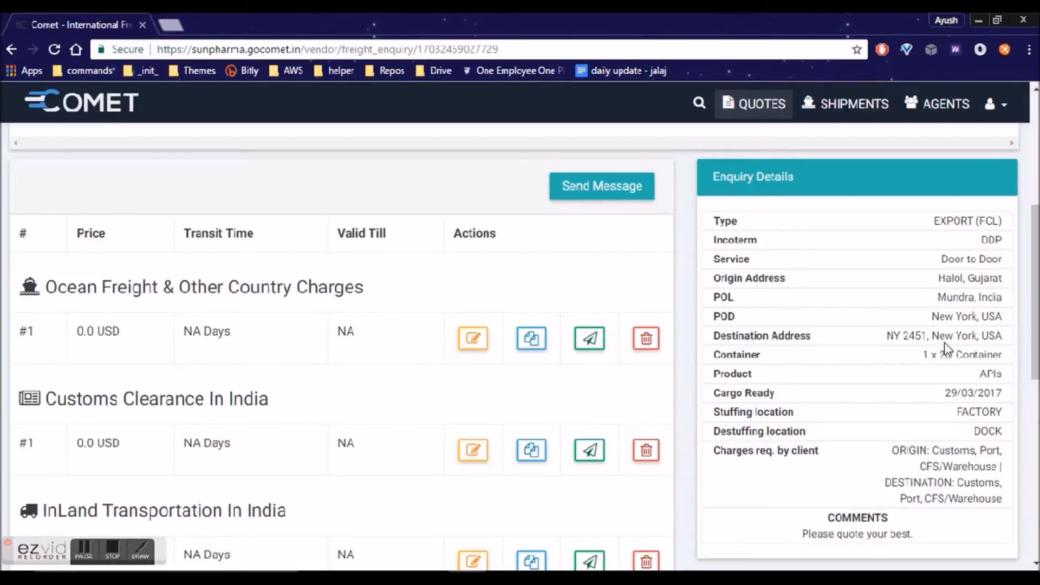
{"action": "left_click_drag", "start_coordinate": [887, 336], "coordinate": [997, 334]}
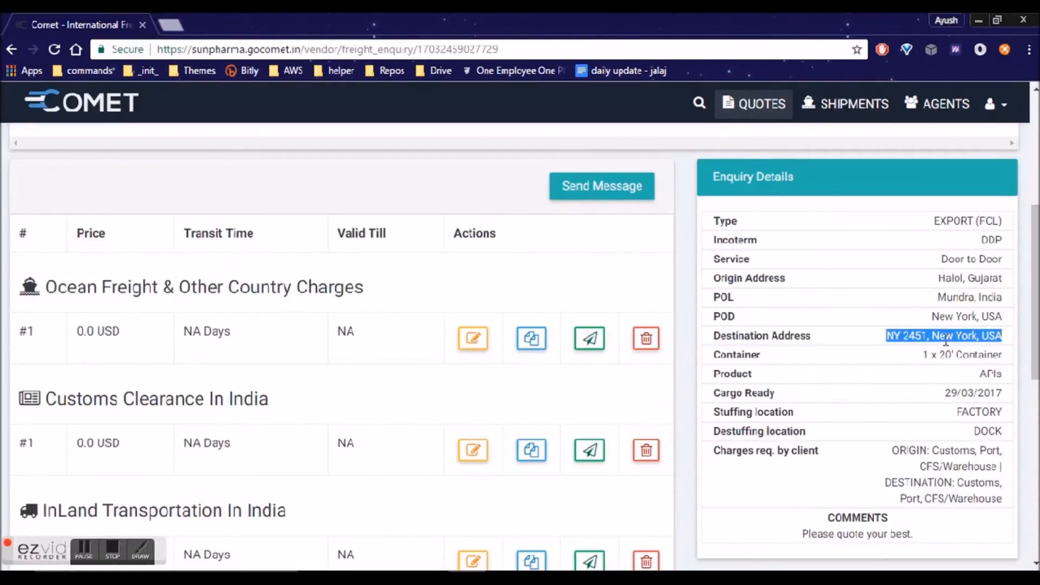
{"action": "left_click", "coordinate": [945, 342]}
{"action": "left_click_drag", "start_coordinate": [716, 357], "coordinate": [765, 355]}
{"action": "left_click_drag", "start_coordinate": [936, 355], "coordinate": [993, 357]}
{"action": "left_click", "coordinate": [760, 371]}
{"action": "left_click_drag", "start_coordinate": [731, 370], "coordinate": [751, 373]}
{"action": "left_click_drag", "start_coordinate": [986, 373], "coordinate": [978, 374]}
{"action": "left_click_drag", "start_coordinate": [726, 381], "coordinate": [801, 391]}
{"action": "left_click", "coordinate": [722, 392]}
{"action": "left_click", "coordinate": [945, 400]}
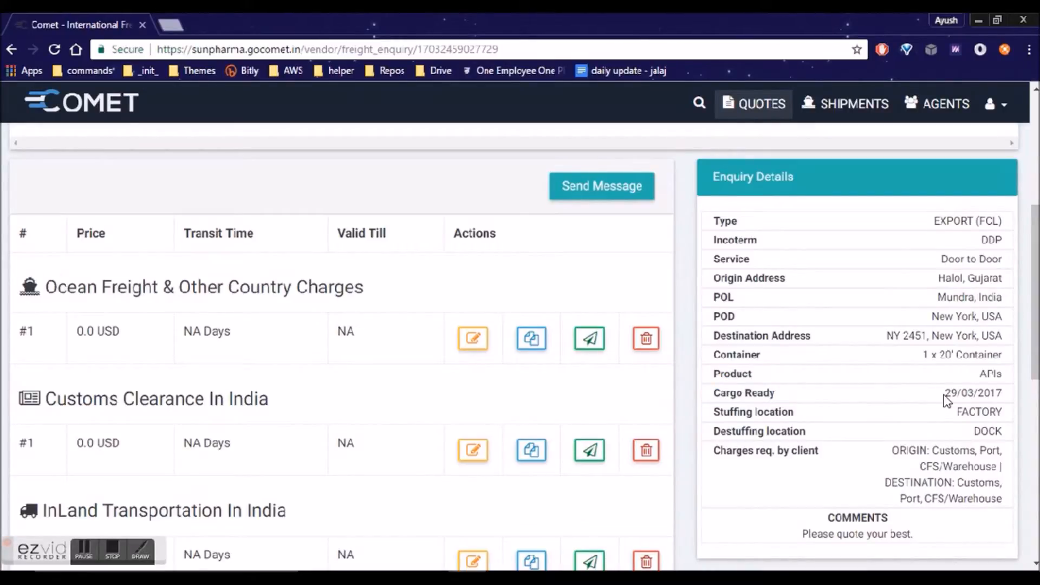
{"action": "left_click_drag", "start_coordinate": [944, 393], "coordinate": [1000, 393]}
{"action": "left_click", "coordinate": [940, 395]}
Check the stuffing and destuffing locations in the enquiry details
{"action": "left_click_drag", "start_coordinate": [715, 413], "coordinate": [795, 413]}
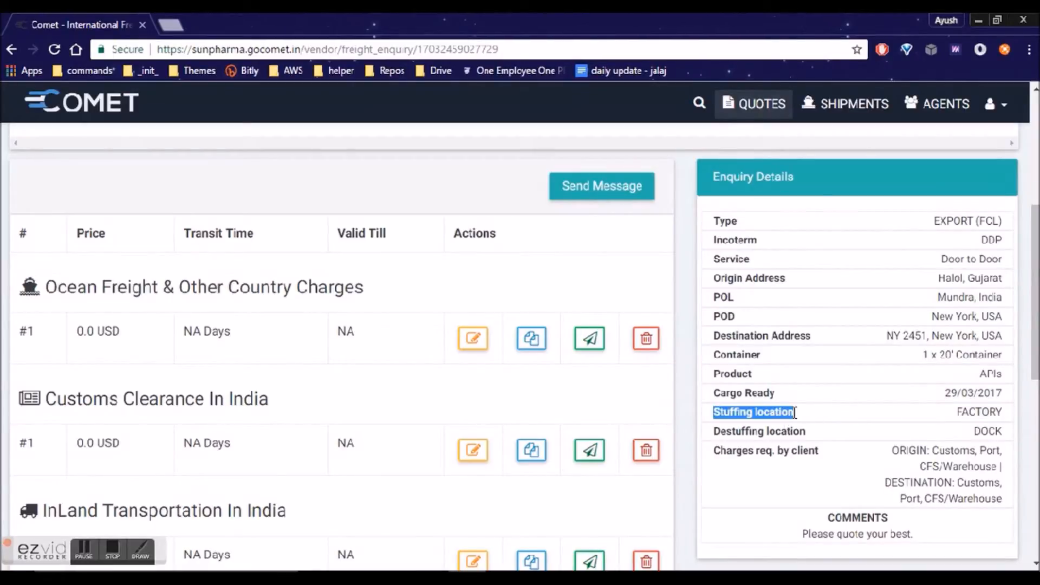
{"action": "left_click_drag", "start_coordinate": [953, 413], "coordinate": [1013, 412]}
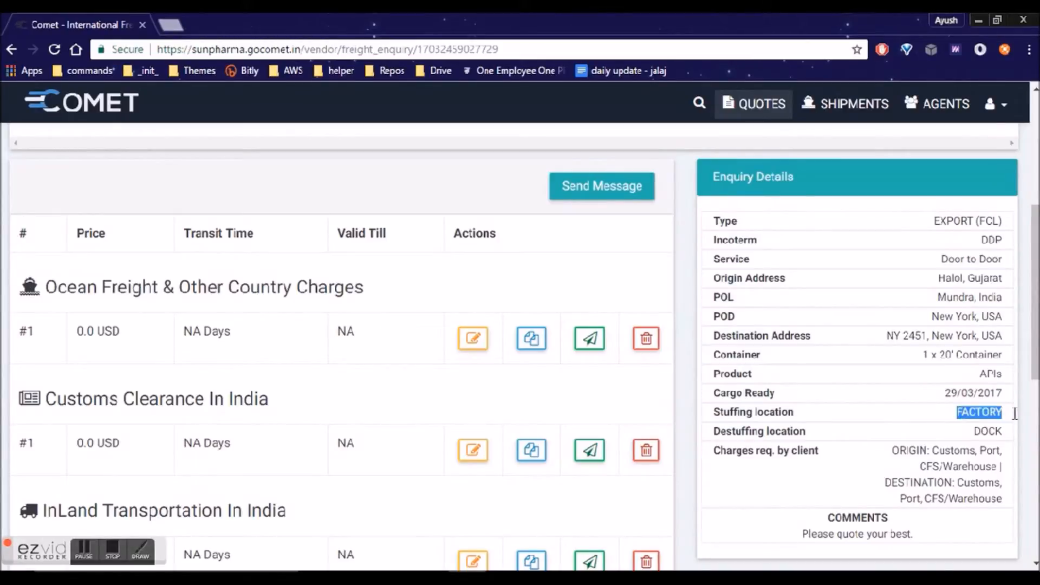
{"action": "left_click", "coordinate": [778, 416]}
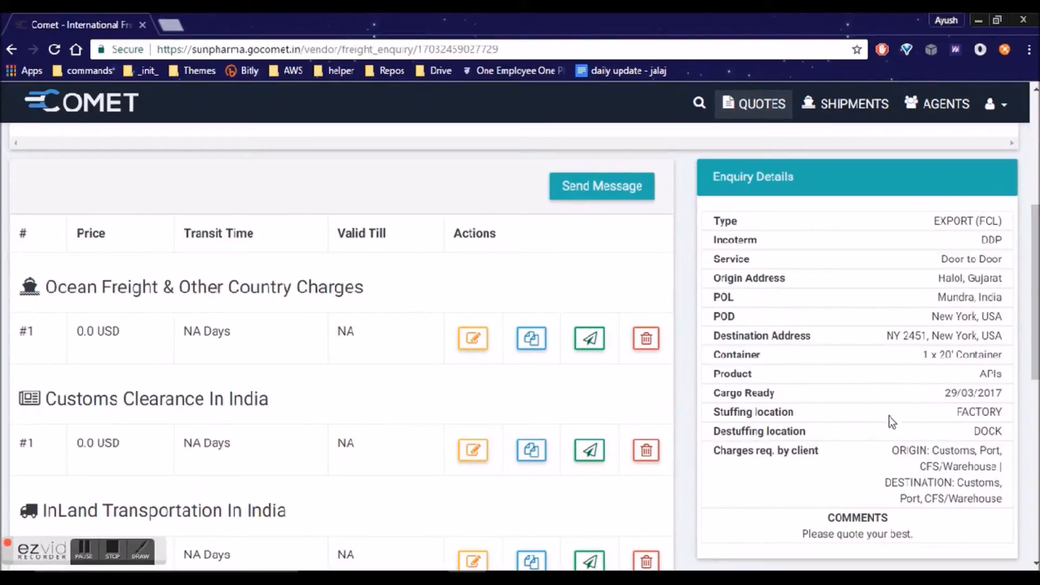
{"action": "left_click_drag", "start_coordinate": [718, 432], "coordinate": [805, 431]}
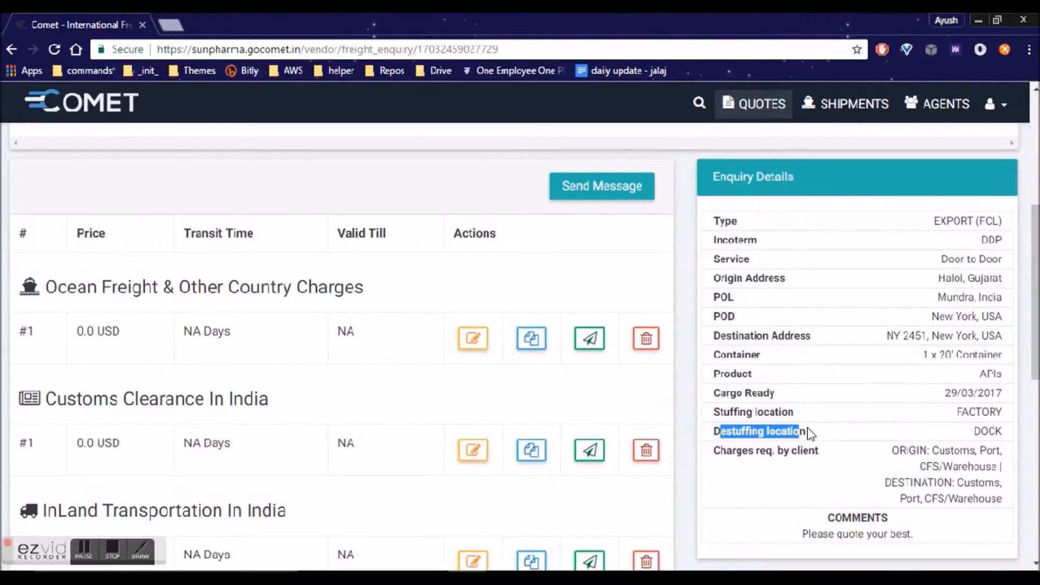
{"action": "left_click", "coordinate": [978, 432]}
{"action": "double_click", "coordinate": [988, 432]}
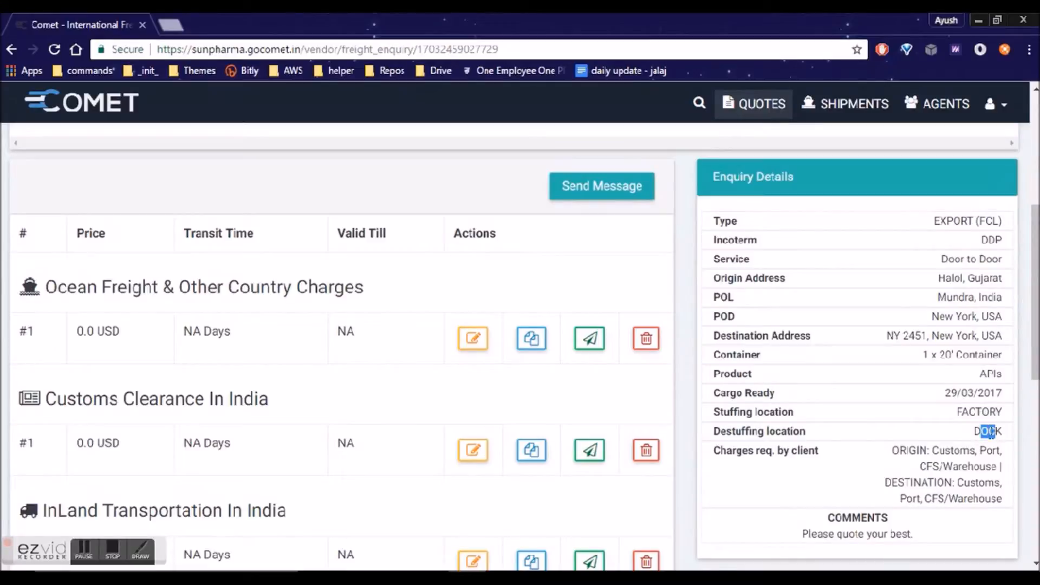
{"action": "left_click", "coordinate": [981, 433]}
Read the charges required by the client and the comments in the enquiry details
{"action": "scroll", "coordinate": [793, 445], "scroll_direction": "down", "scroll_amount": 3}
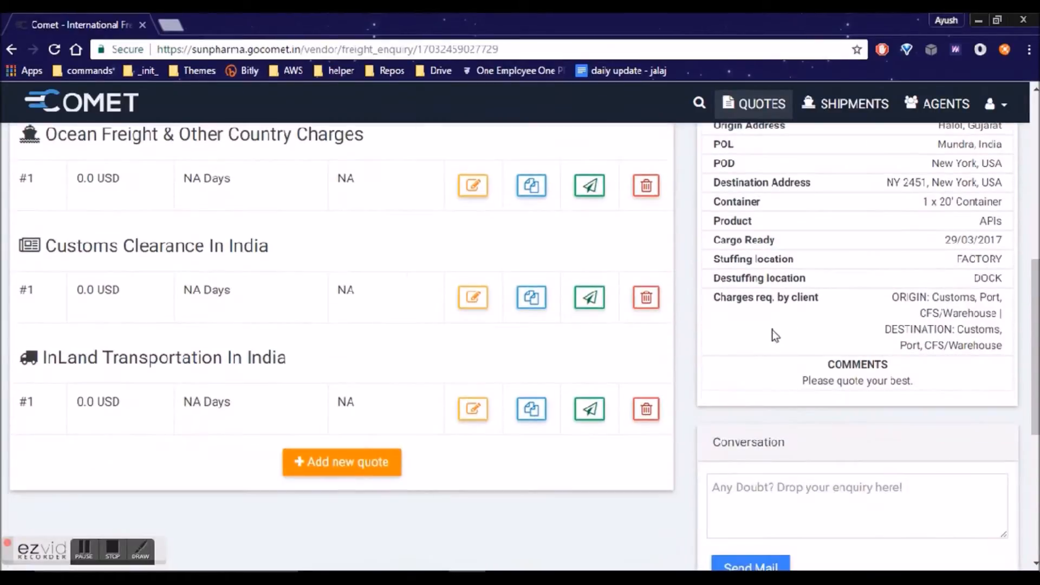
{"action": "scroll", "coordinate": [771, 330], "scroll_direction": "up", "scroll_amount": 2}
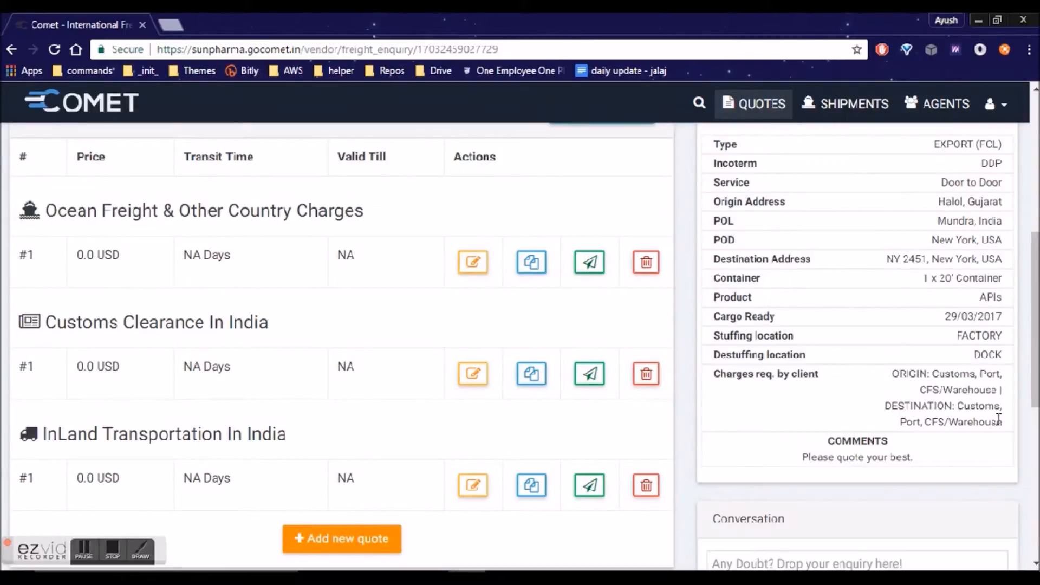
{"action": "double_click", "coordinate": [855, 439]}
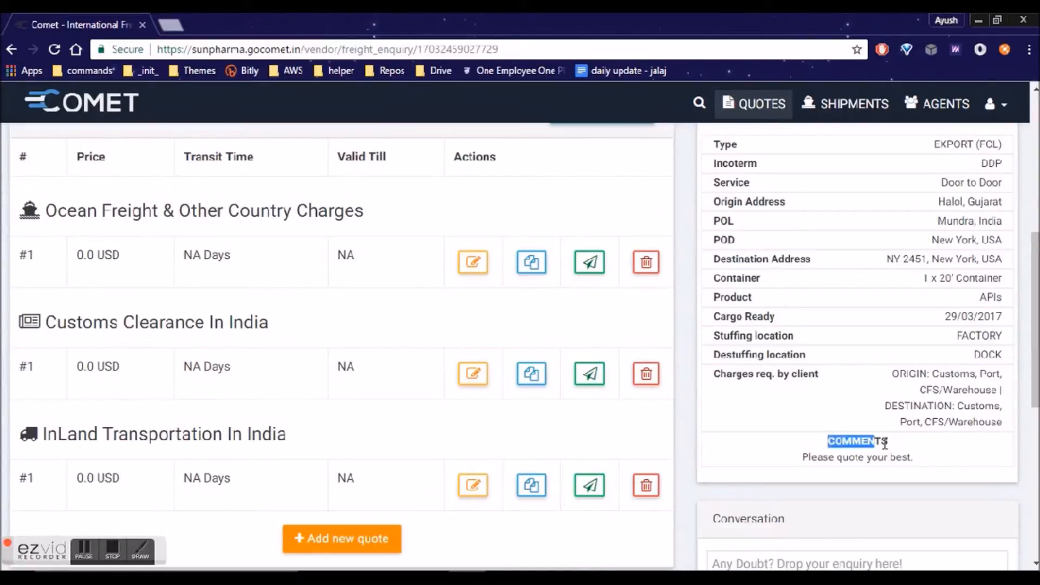
{"action": "left_click", "coordinate": [816, 456]}
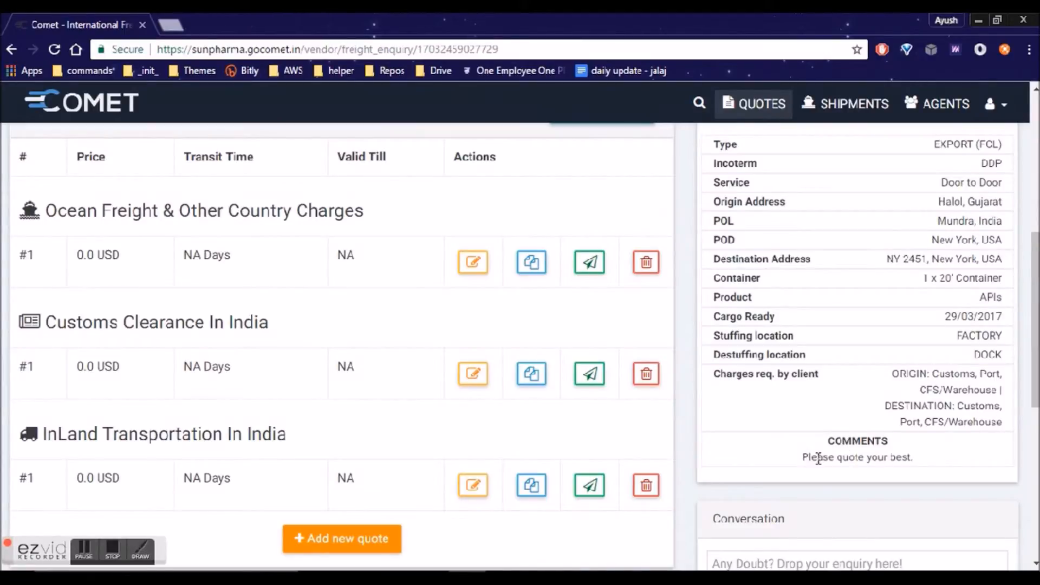
{"action": "left_click_drag", "start_coordinate": [827, 460], "coordinate": [892, 458]}
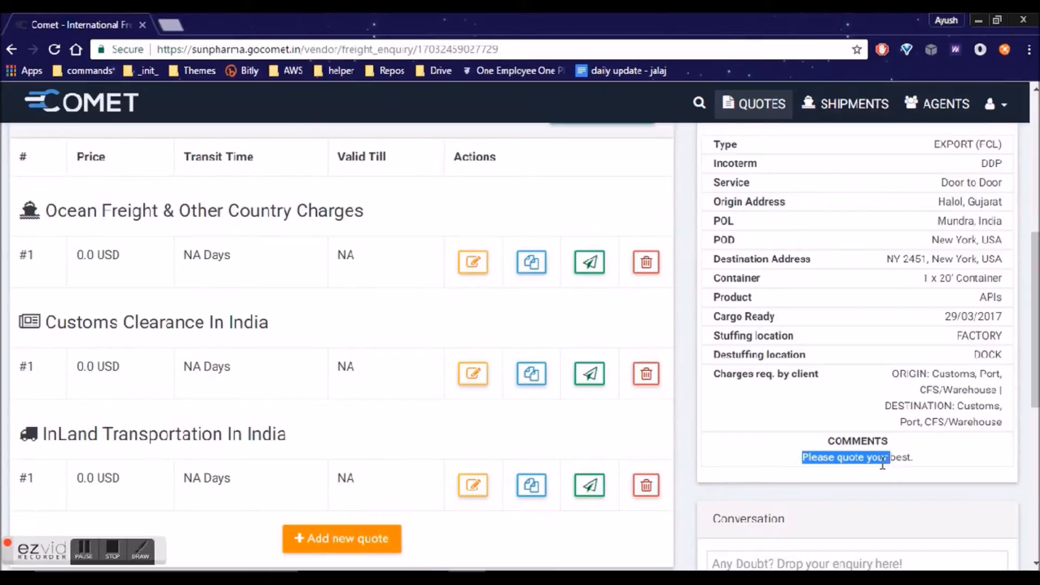
{"action": "left_click", "coordinate": [884, 464]}
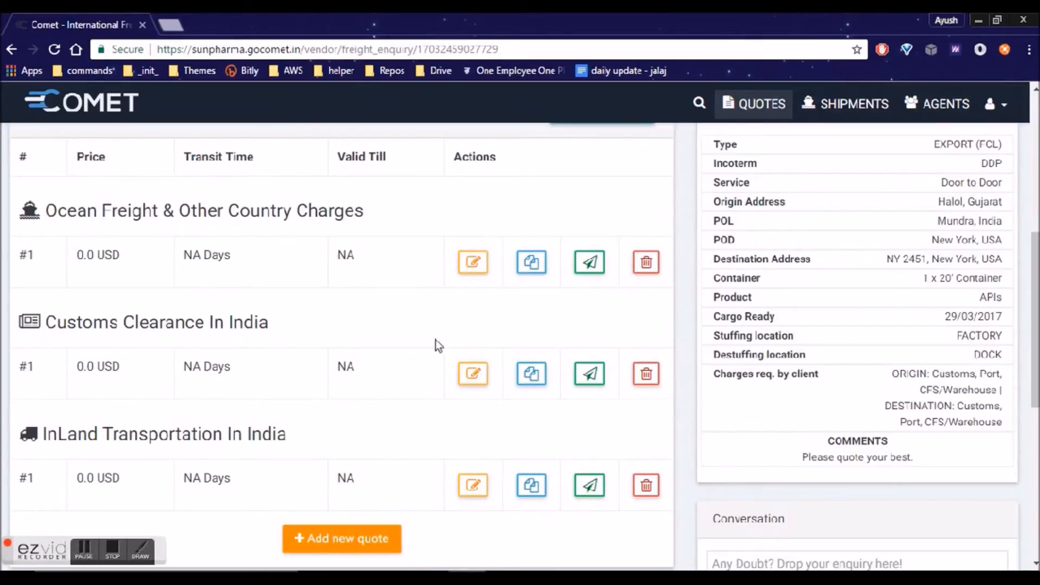
Examine the three quote sections: Ocean Freight & Other Country Charges, Customs Clearance In India and InLand Transportation In India
{"action": "scroll", "coordinate": [121, 258], "scroll_direction": "up", "scroll_amount": 3}
{"action": "scroll", "coordinate": [121, 258], "scroll_direction": "down", "scroll_amount": 3}
{"action": "left_click_drag", "start_coordinate": [354, 211], "coordinate": [52, 210]}
{"action": "left_click", "coordinate": [45, 212]}
{"action": "triple_click", "coordinate": [75, 319]}
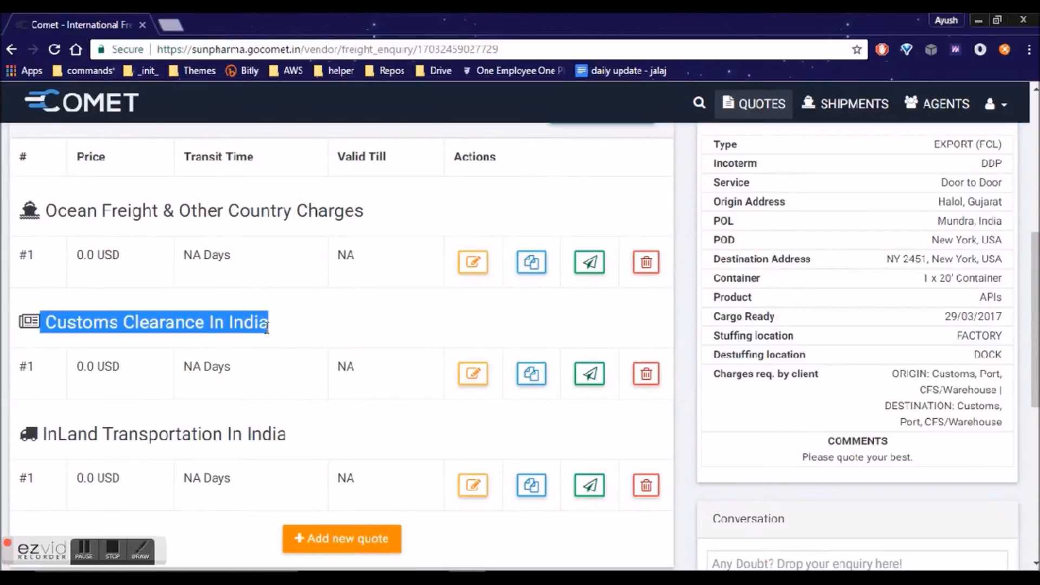
{"action": "left_click", "coordinate": [48, 436]}
{"action": "left_click_drag", "start_coordinate": [144, 432], "coordinate": [287, 431]}
{"action": "left_click", "coordinate": [293, 437]}
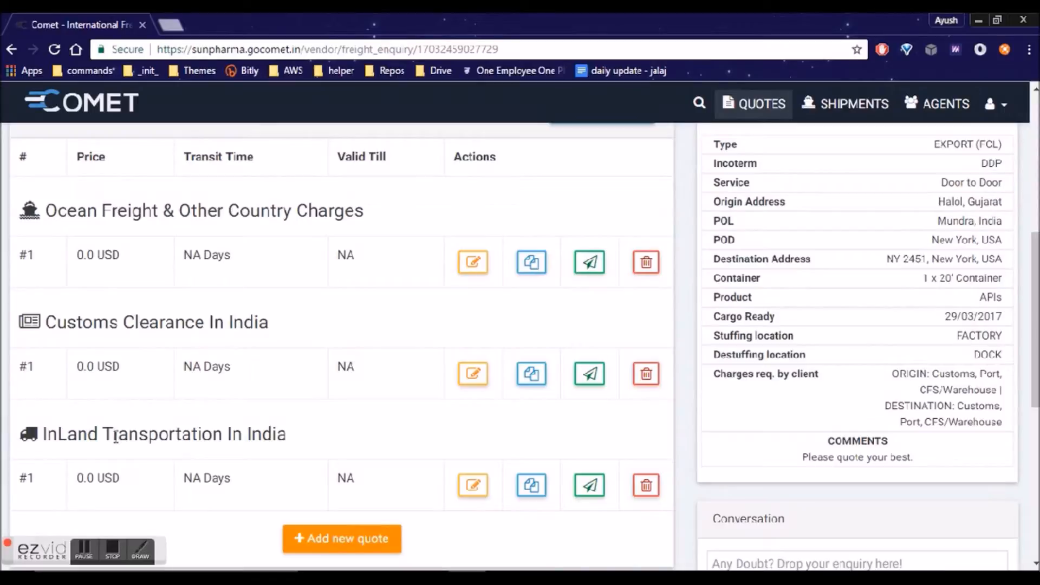
{"action": "left_click_drag", "start_coordinate": [48, 209], "coordinate": [361, 217]}
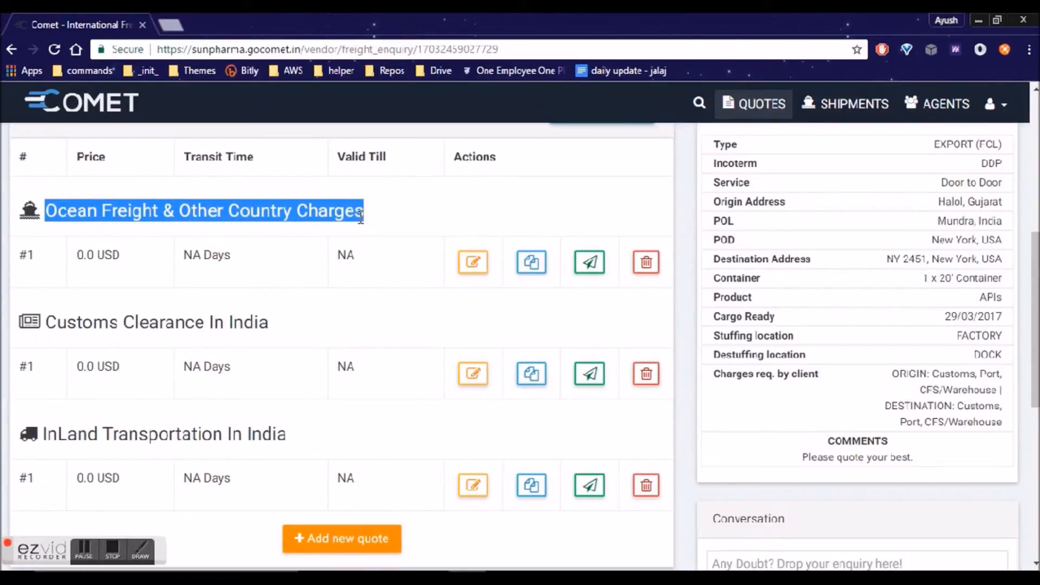
{"action": "left_click", "coordinate": [105, 323]}
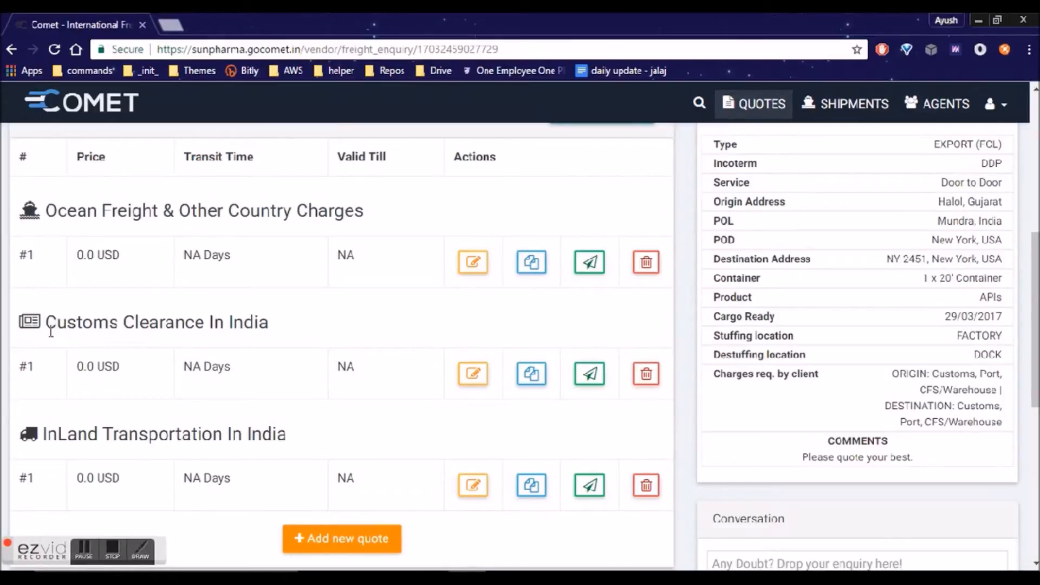
{"action": "left_click_drag", "start_coordinate": [46, 321], "coordinate": [276, 331]}
{"action": "left_click", "coordinate": [268, 341]}
{"action": "left_click_drag", "start_coordinate": [39, 433], "coordinate": [281, 445]}
{"action": "left_click", "coordinate": [298, 432]}
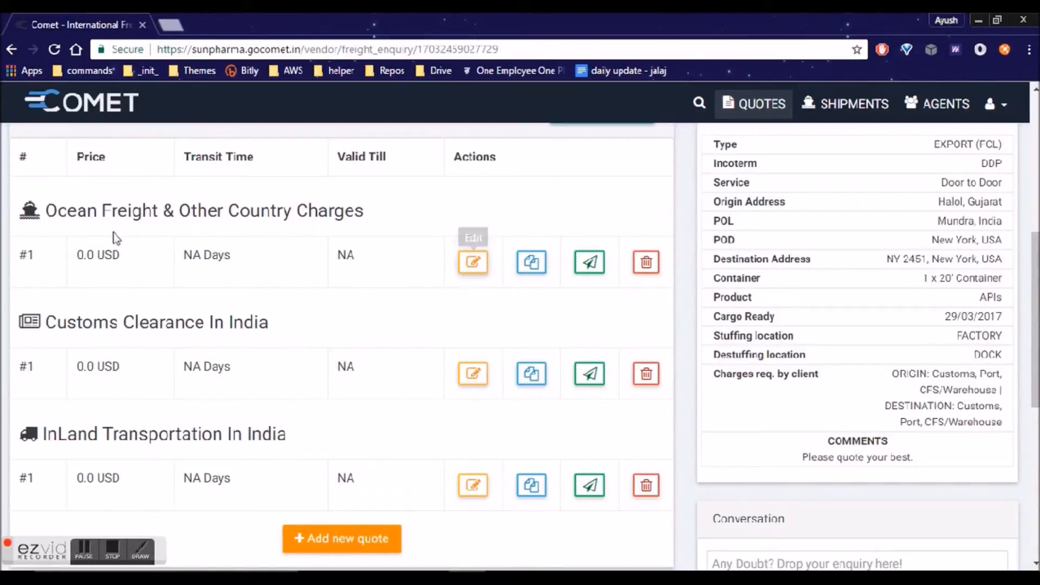
Open the ocean freight quote, look through its charge categories from freight to destination transportation, and close it
{"action": "left_click", "coordinate": [473, 264]}
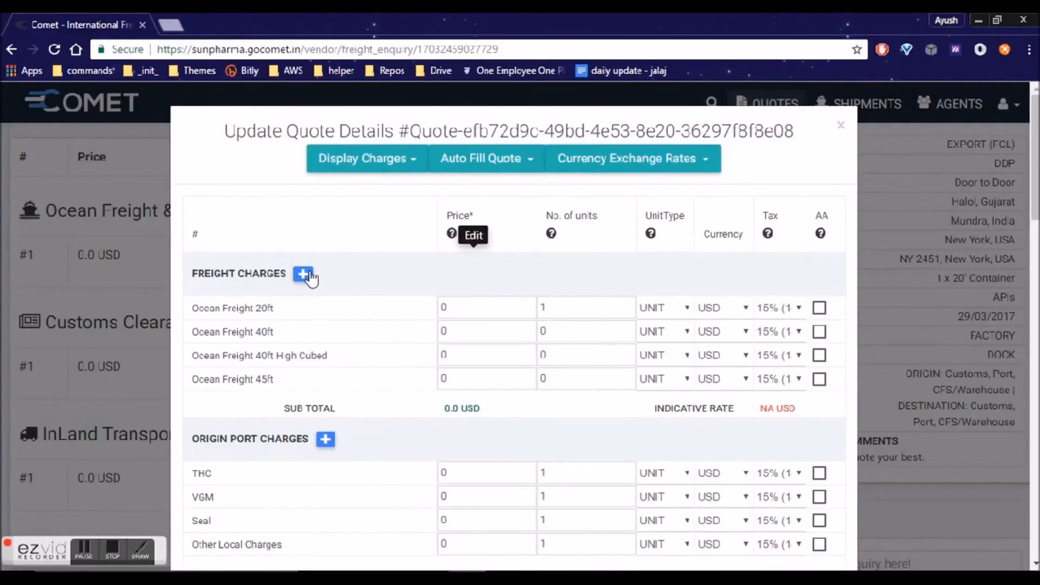
{"action": "scroll", "coordinate": [352, 267], "scroll_direction": "down", "scroll_amount": 3}
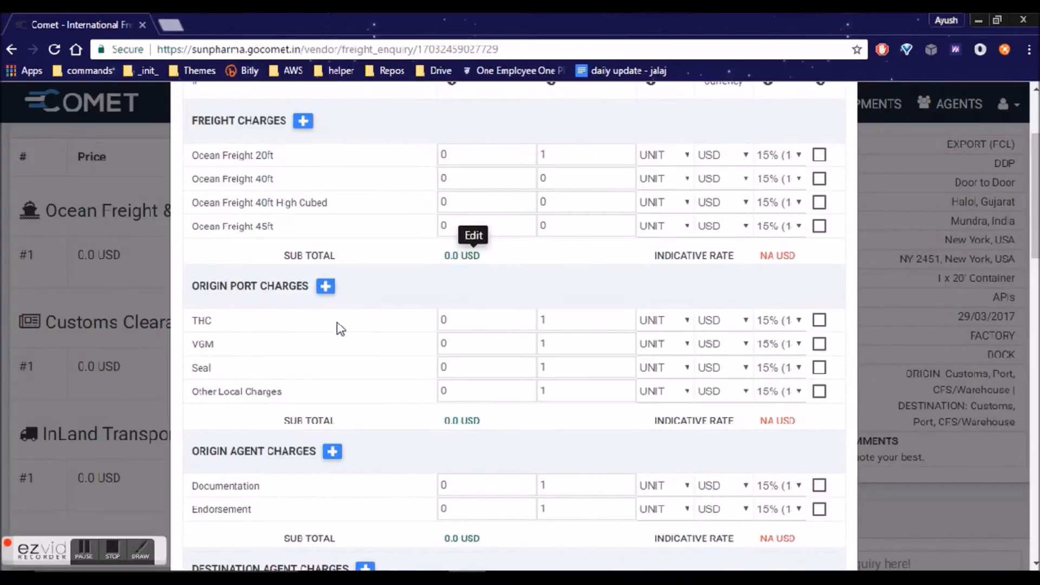
{"action": "scroll", "coordinate": [298, 302], "scroll_direction": "up", "scroll_amount": 2}
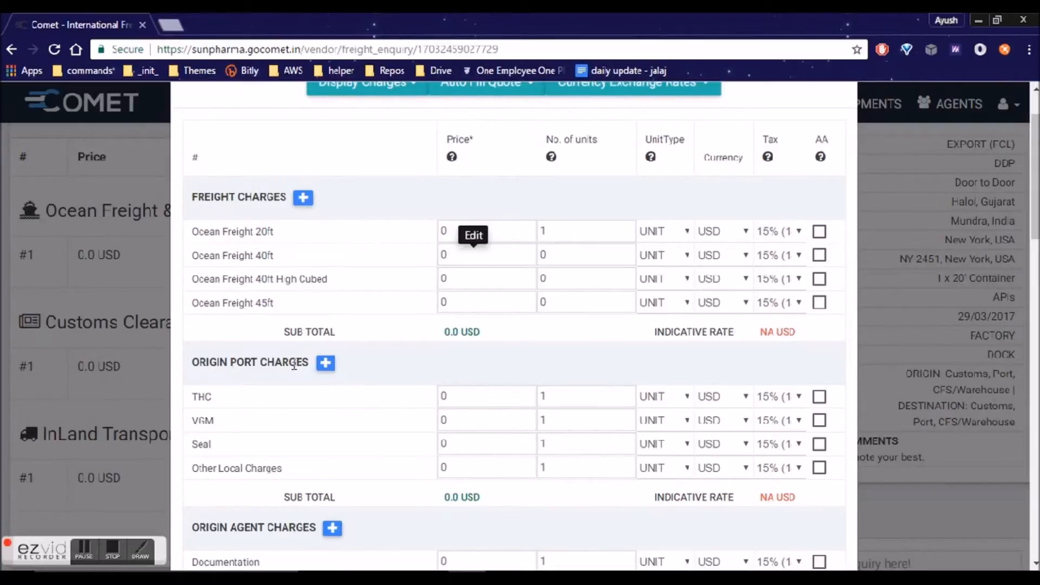
{"action": "scroll", "coordinate": [295, 358], "scroll_direction": "down", "scroll_amount": 4}
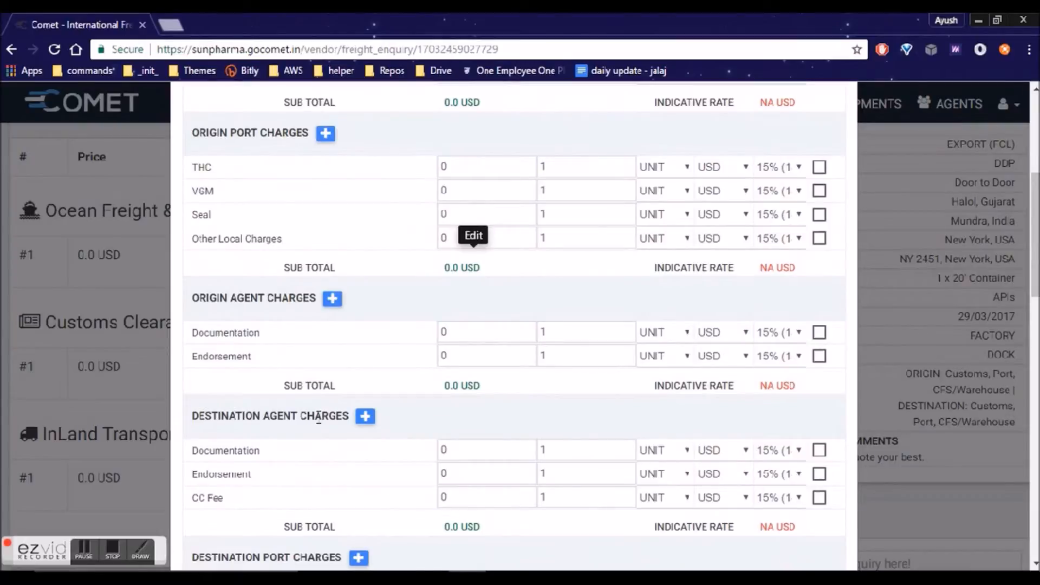
{"action": "scroll", "coordinate": [317, 417], "scroll_direction": "down", "scroll_amount": 7}
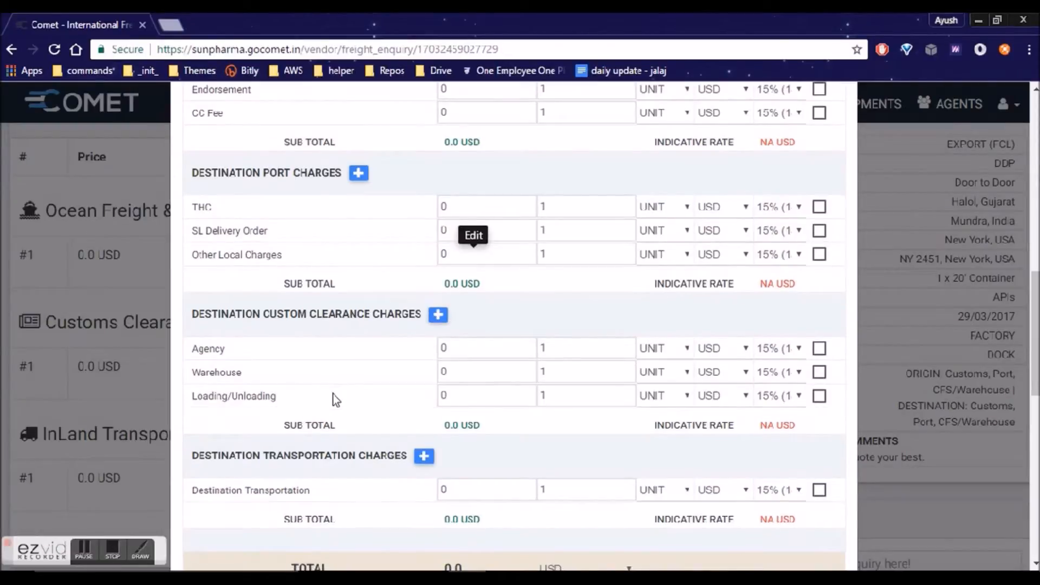
{"action": "scroll", "coordinate": [332, 394], "scroll_direction": "down", "scroll_amount": 1}
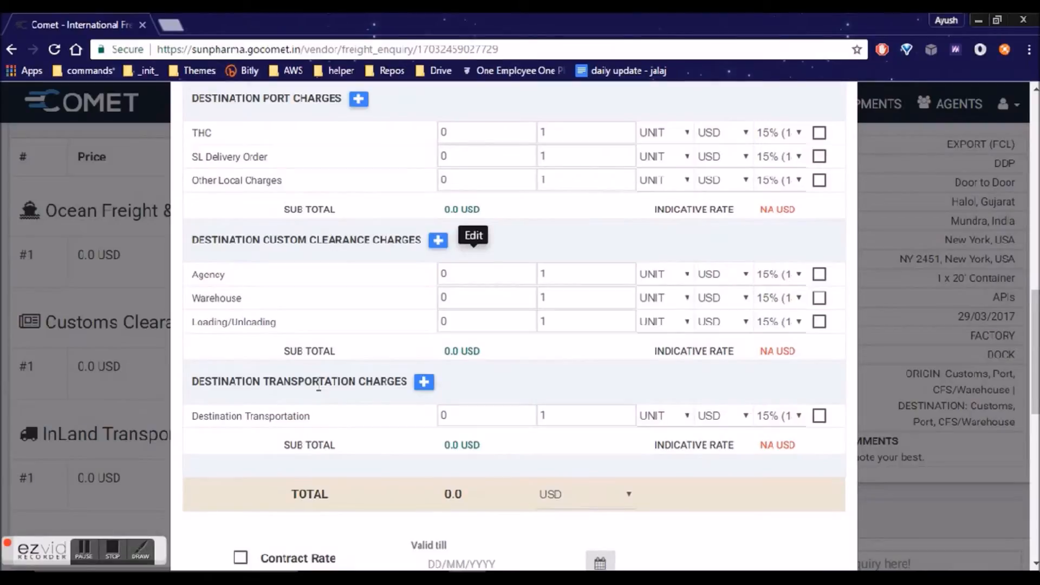
{"action": "left_click", "coordinate": [915, 385]}
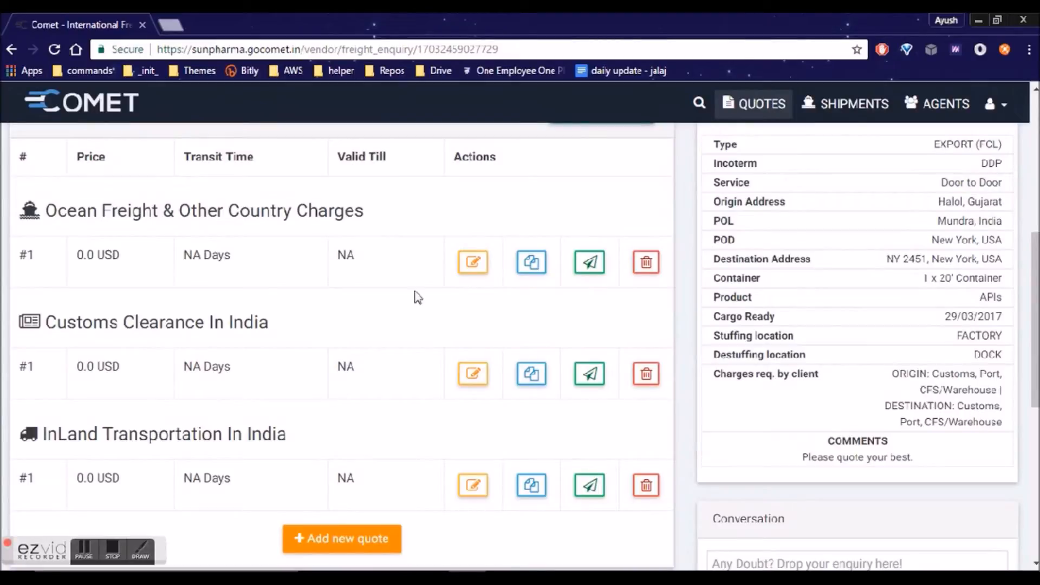
Reopen the ocean freight quote and set the Ocean Freight 20ft charge to unit type CONTAINER and price 1500
{"action": "left_click", "coordinate": [471, 264]}
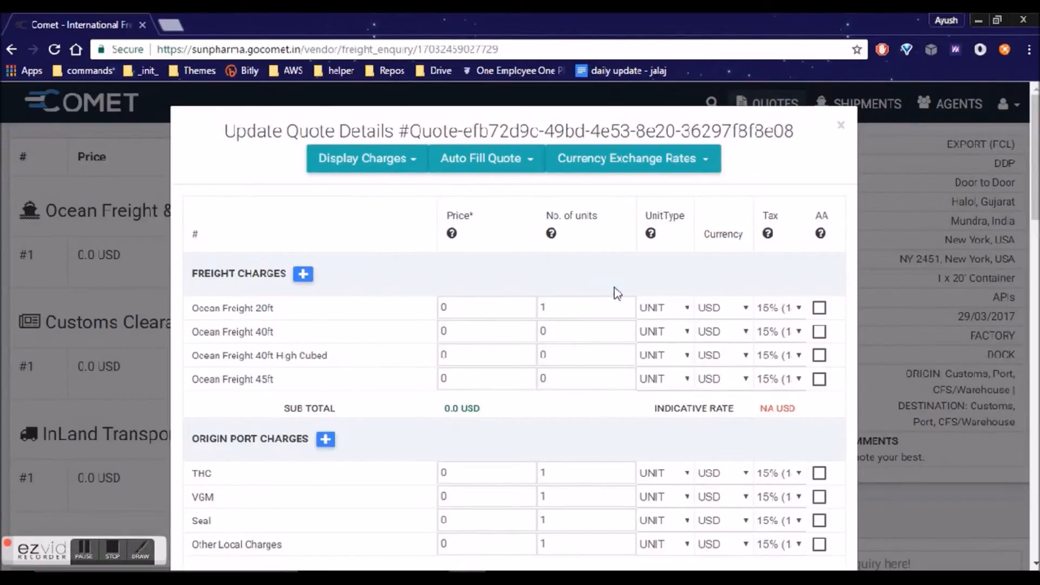
{"action": "left_click", "coordinate": [658, 310]}
{"action": "left_click", "coordinate": [513, 325]}
{"action": "left_click", "coordinate": [437, 307]}
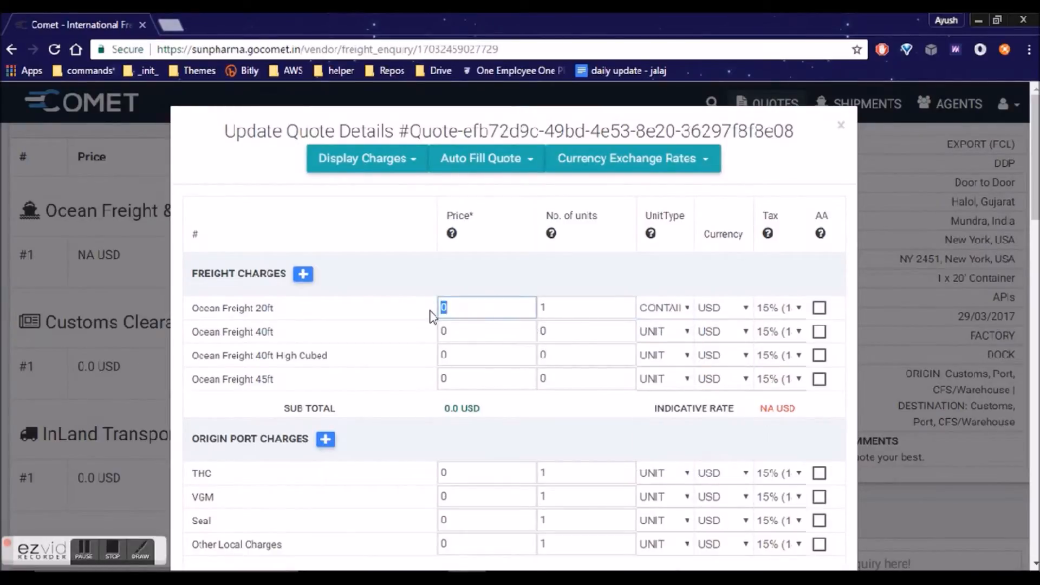
{"action": "type", "text": "1500"}
{"action": "left_click", "coordinate": [577, 311]}
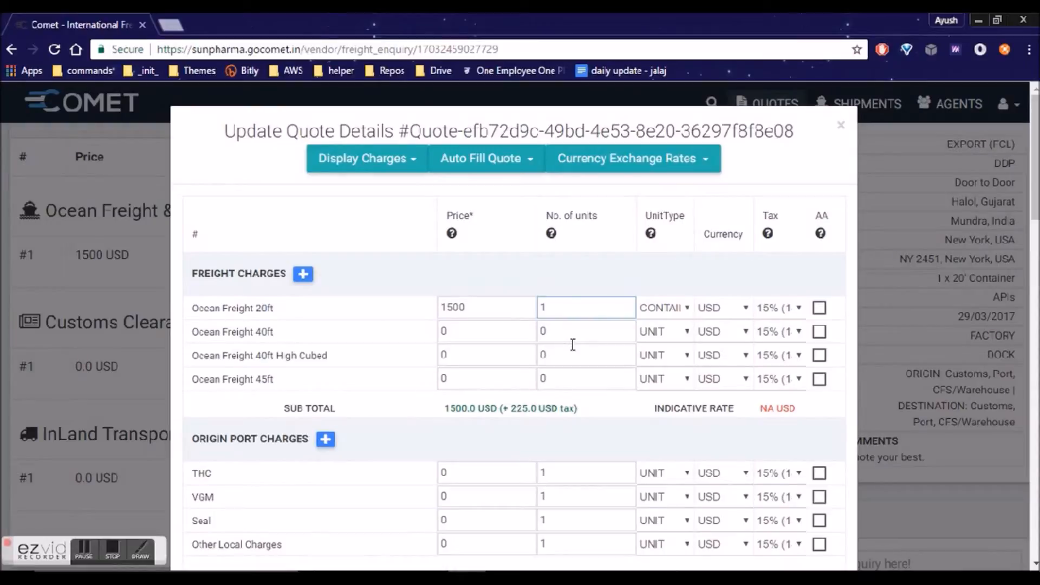
Check the currency and unit type options for the Ocean Freight 20ft charge, keeping USD and CONTAINER
{"action": "left_click", "coordinate": [726, 310]}
{"action": "left_click", "coordinate": [714, 319]}
{"action": "left_click", "coordinate": [712, 313]}
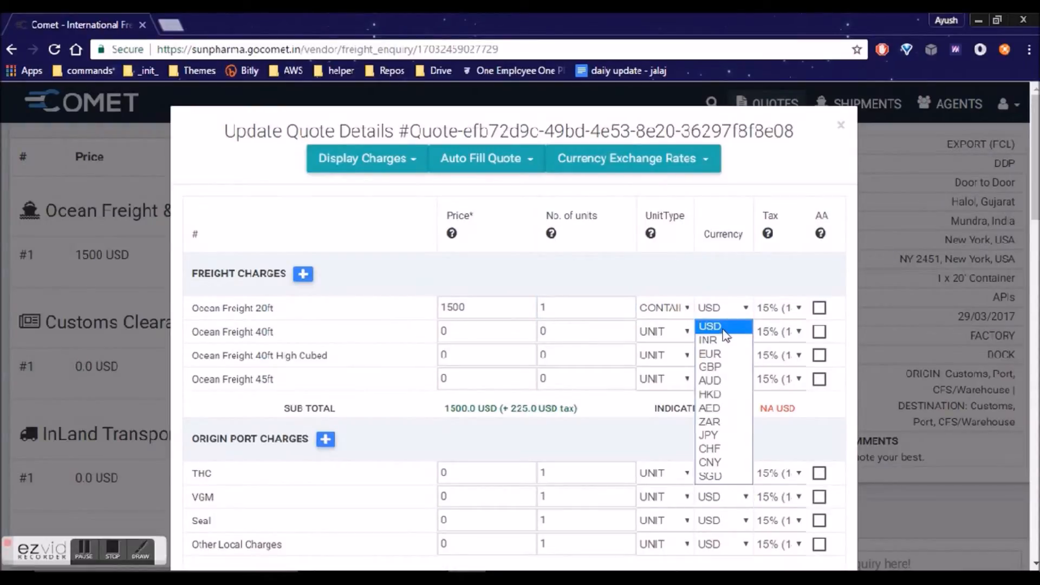
{"action": "left_click", "coordinate": [721, 313]}
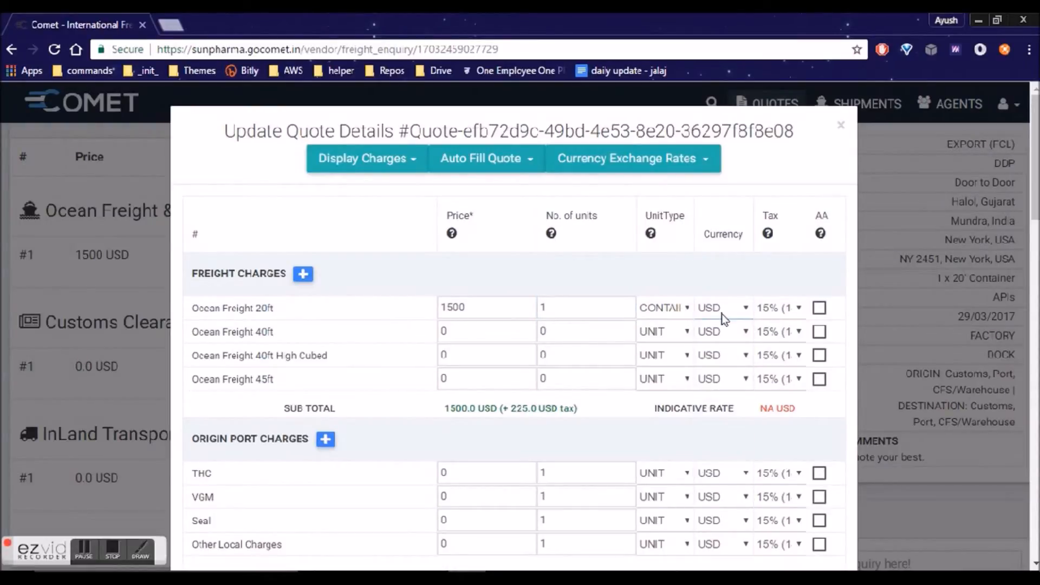
{"action": "left_click", "coordinate": [674, 310]}
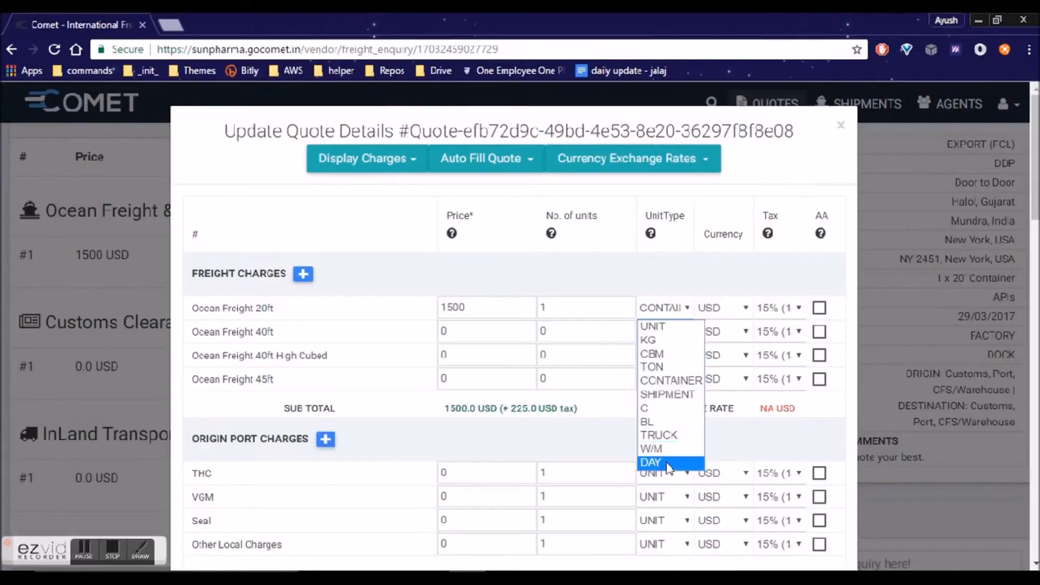
{"action": "left_click", "coordinate": [661, 381]}
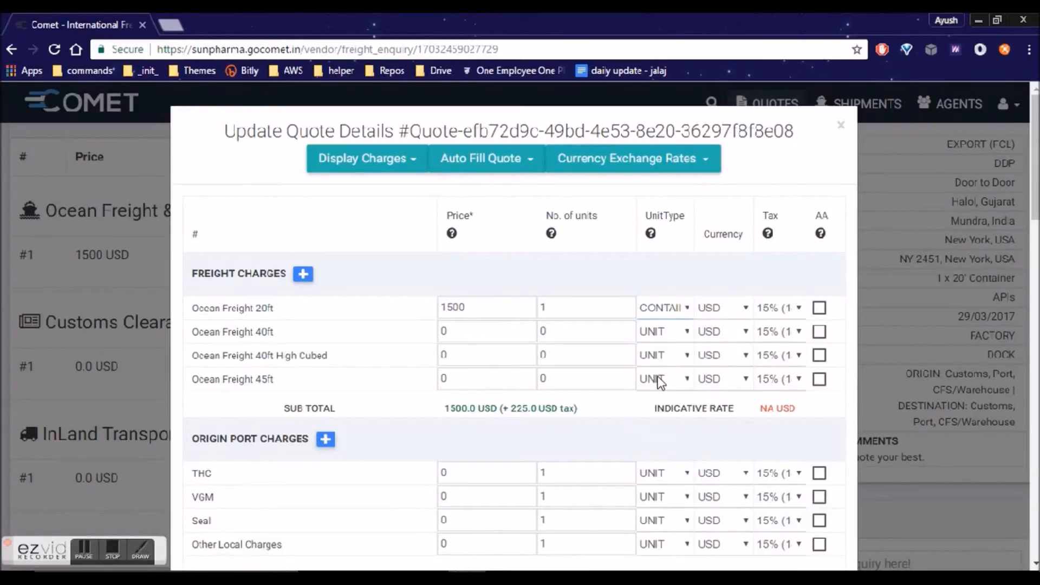
Set the tax option of the Ocean Freight 20ft charge to NO TAX
{"action": "left_click", "coordinate": [778, 308]}
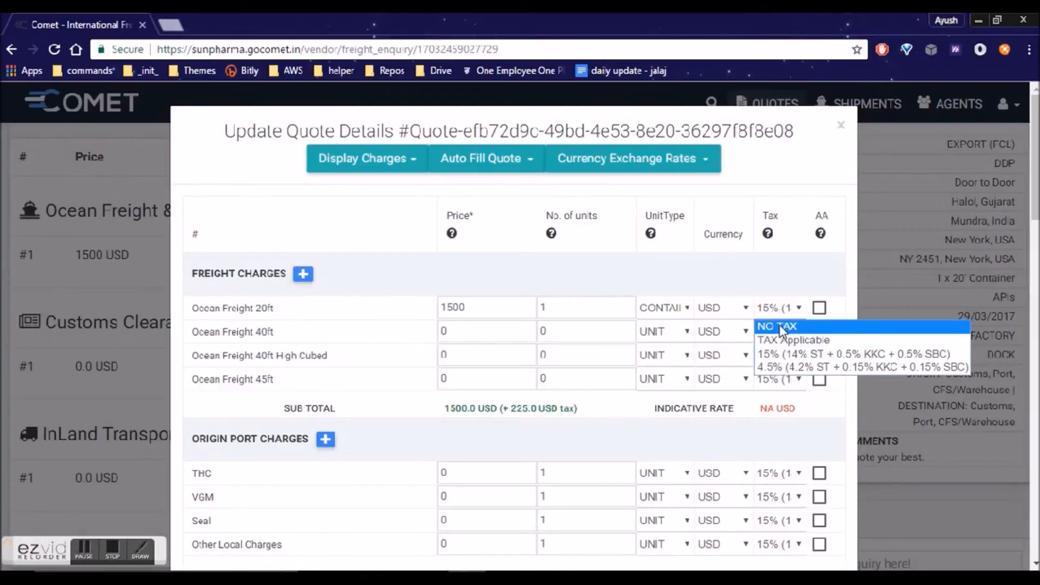
{"action": "left_click", "coordinate": [780, 327]}
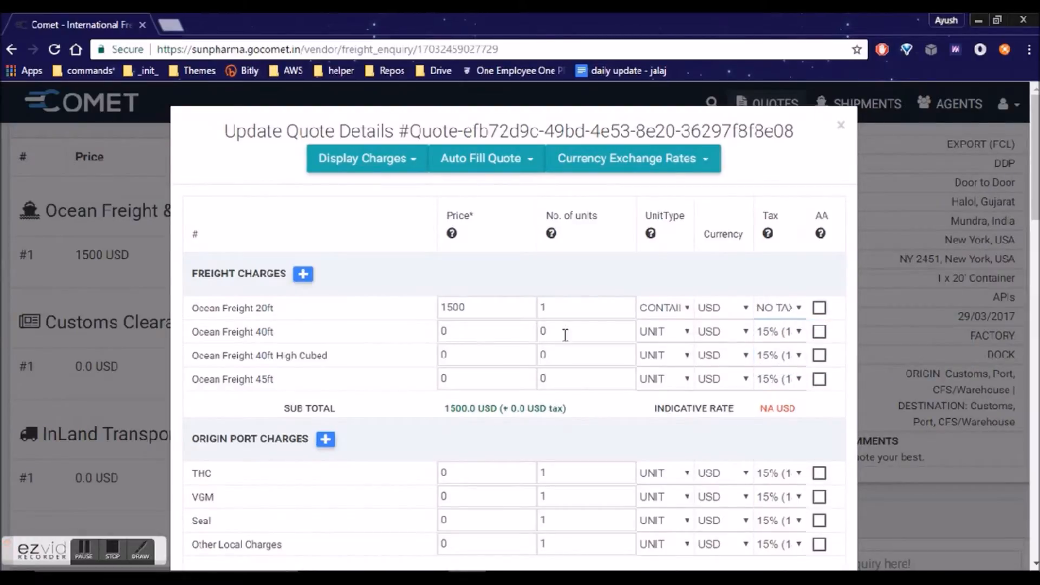
Set the THC charge under Origin Port Charges to price 15000, unit type CONTAINER and currency INR
{"action": "scroll", "coordinate": [324, 329], "scroll_direction": "down", "scroll_amount": 2}
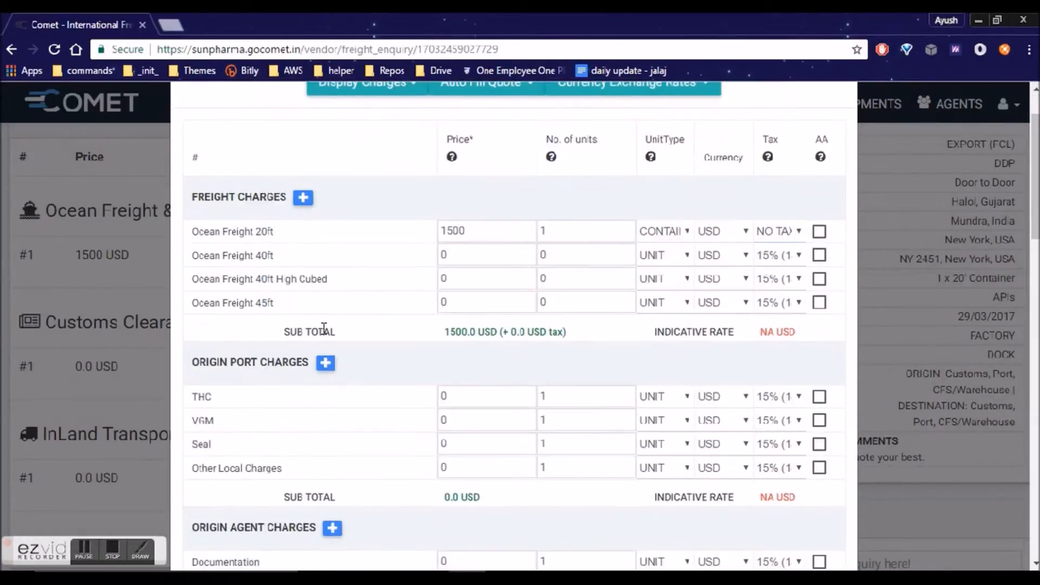
{"action": "scroll", "coordinate": [324, 329], "scroll_direction": "down", "scroll_amount": 4}
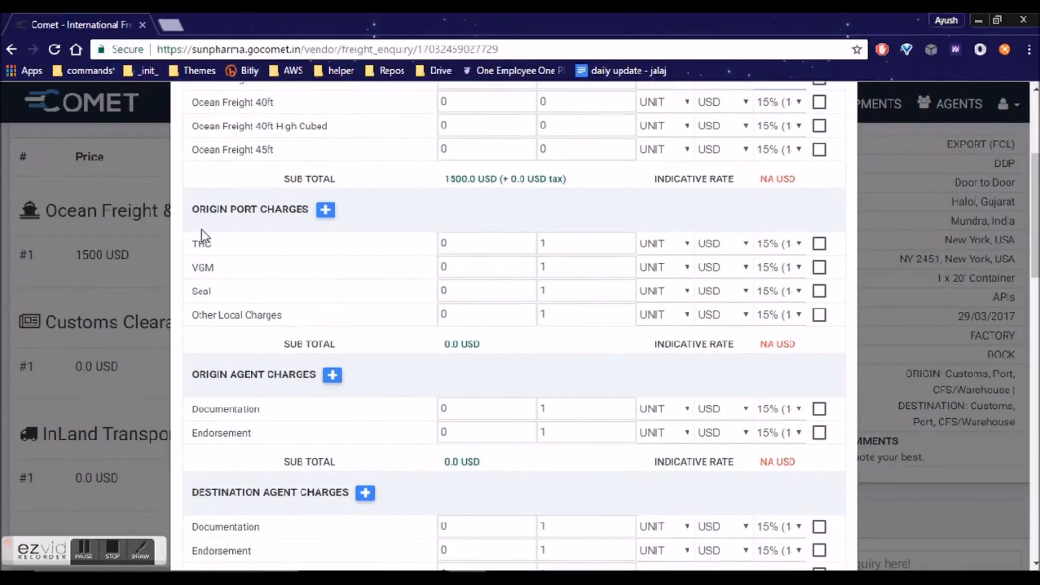
{"action": "double_click", "coordinate": [441, 244]}
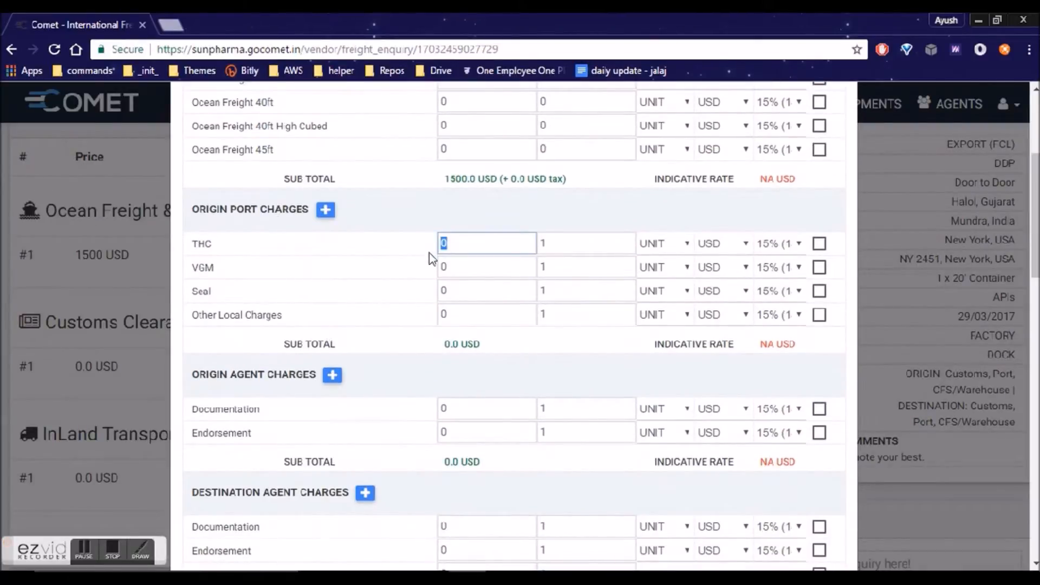
{"action": "type", "text": "15000"}
{"action": "left_click", "coordinate": [664, 245]}
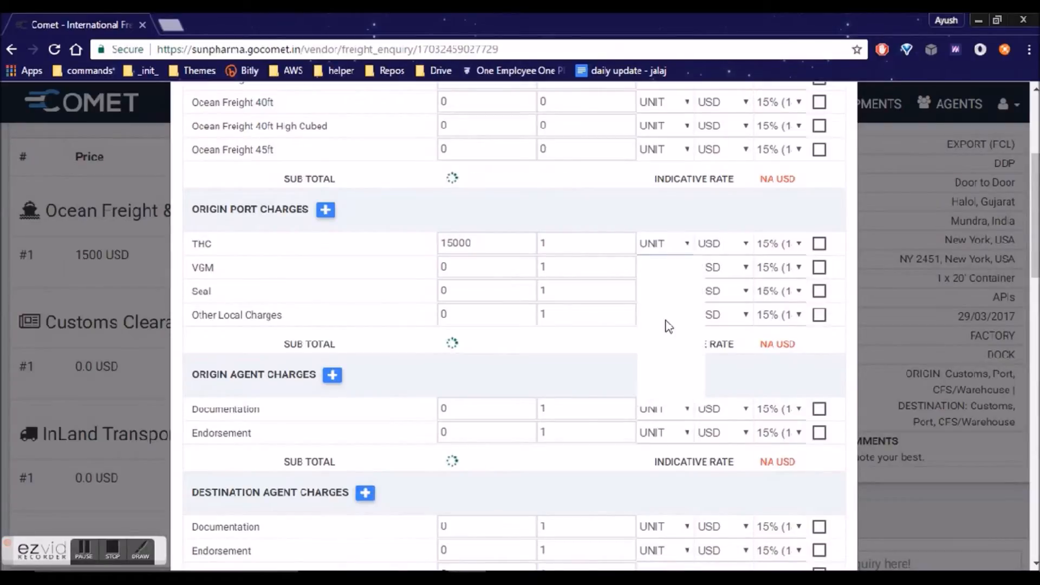
{"action": "left_click", "coordinate": [671, 316]}
{"action": "left_click", "coordinate": [710, 245]}
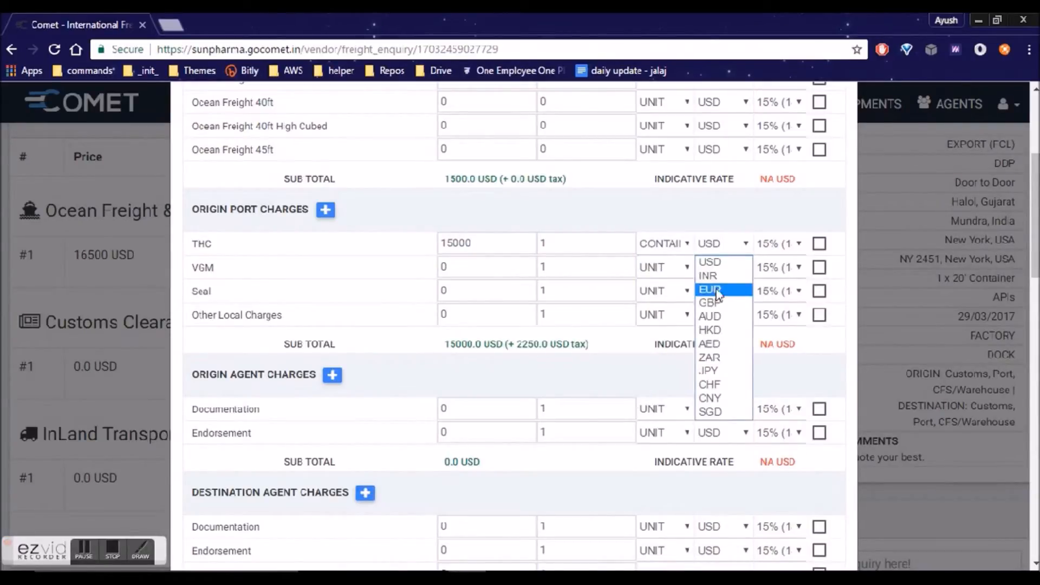
{"action": "left_click", "coordinate": [709, 277]}
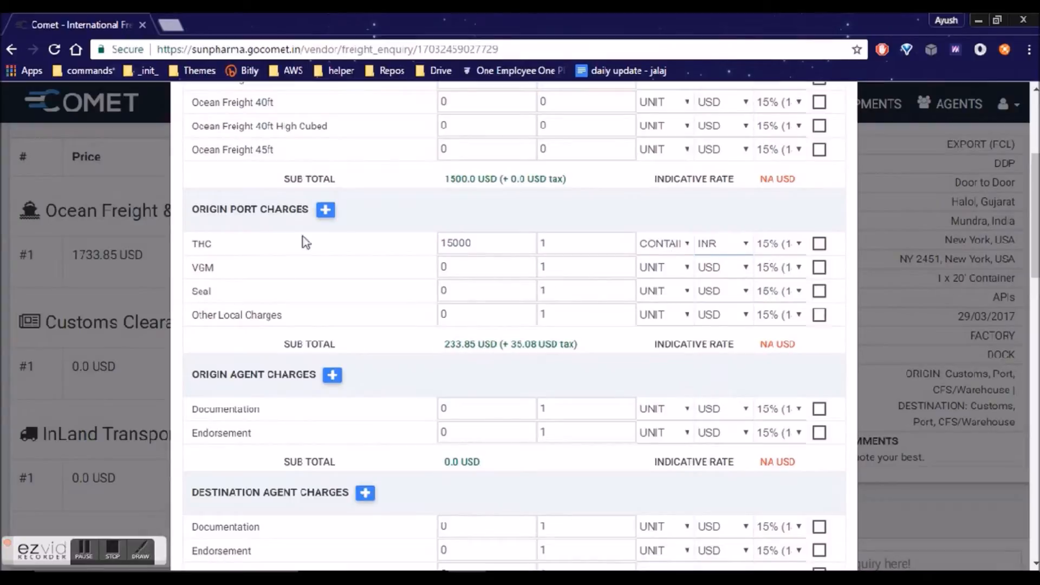
Set the VGM charge under Origin Port Charges to price 2500, unit type SHIPMENT and currency INR
{"action": "left_click", "coordinate": [483, 270]}
{"action": "type", "text": "2500"}
{"action": "left_click", "coordinate": [677, 271]}
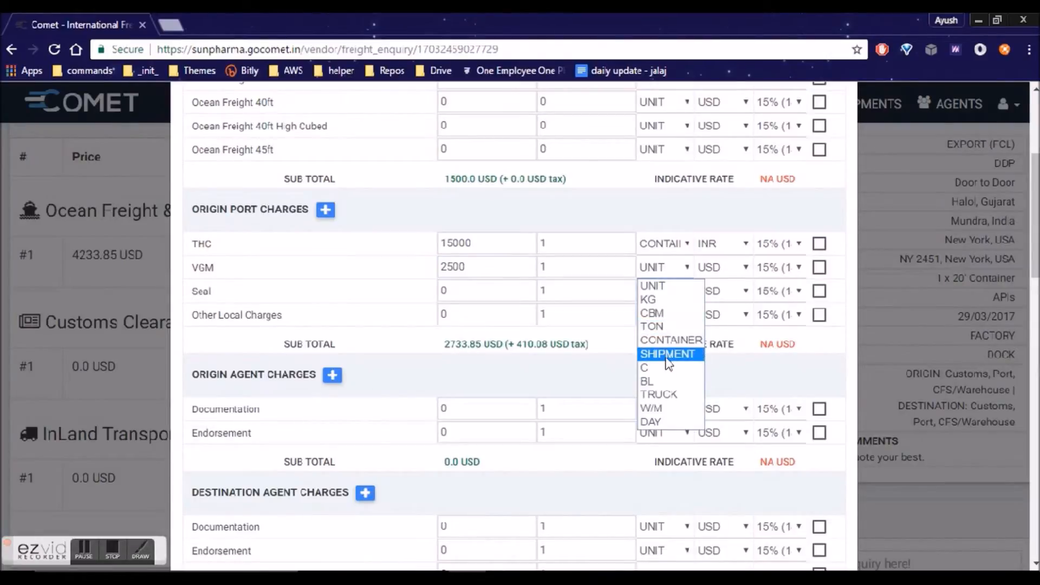
{"action": "left_click", "coordinate": [669, 355]}
{"action": "left_click", "coordinate": [715, 269]}
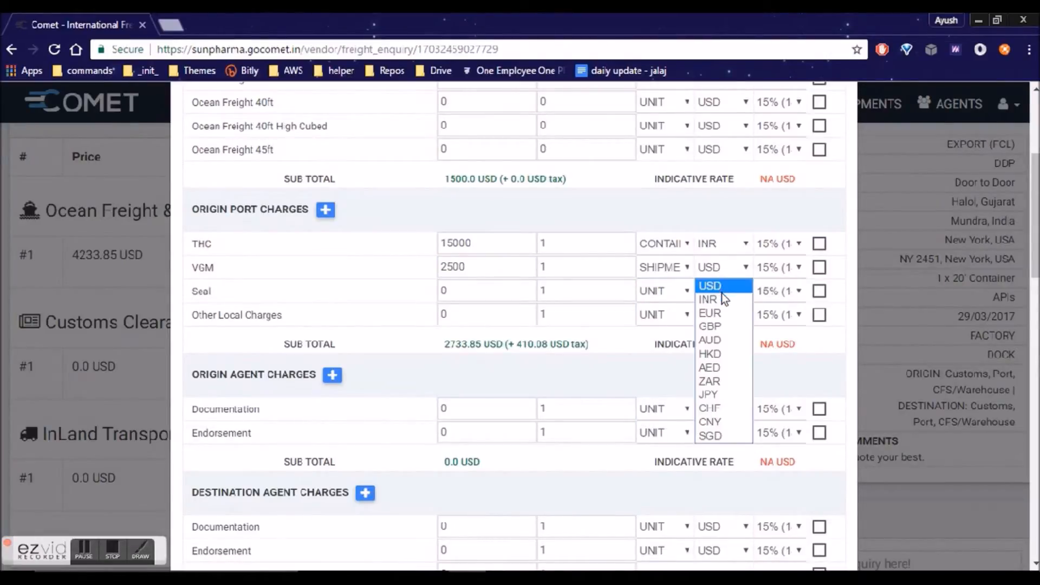
{"action": "left_click", "coordinate": [720, 299]}
Add a BL Fee to Origin Port Charges with price 2000, currency INR and unit type BL, plus another blank charge row
{"action": "scroll", "coordinate": [342, 333], "scroll_direction": "down", "scroll_amount": 2}
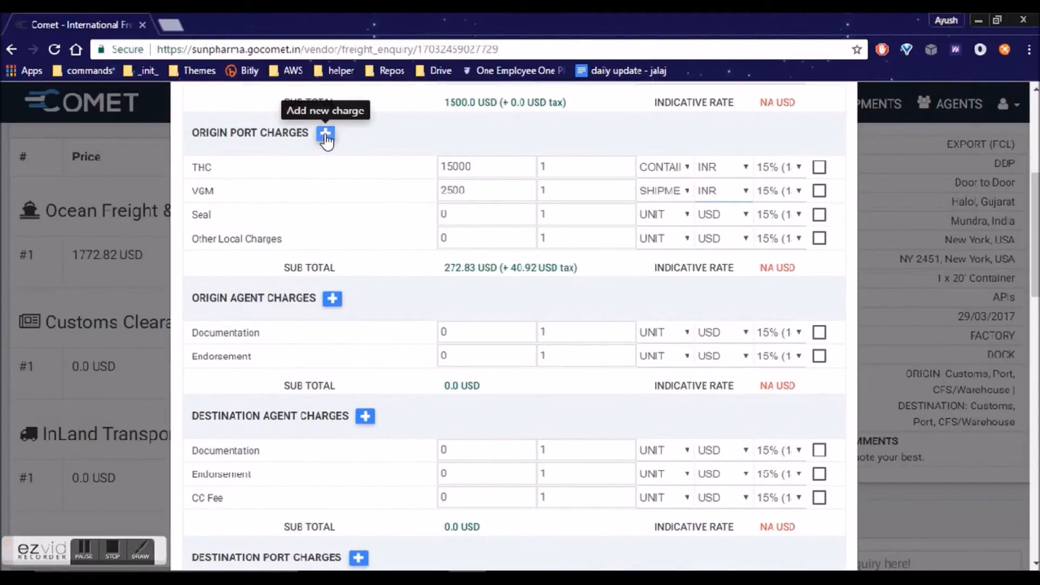
{"action": "scroll", "coordinate": [320, 168], "scroll_direction": "up", "scroll_amount": 1}
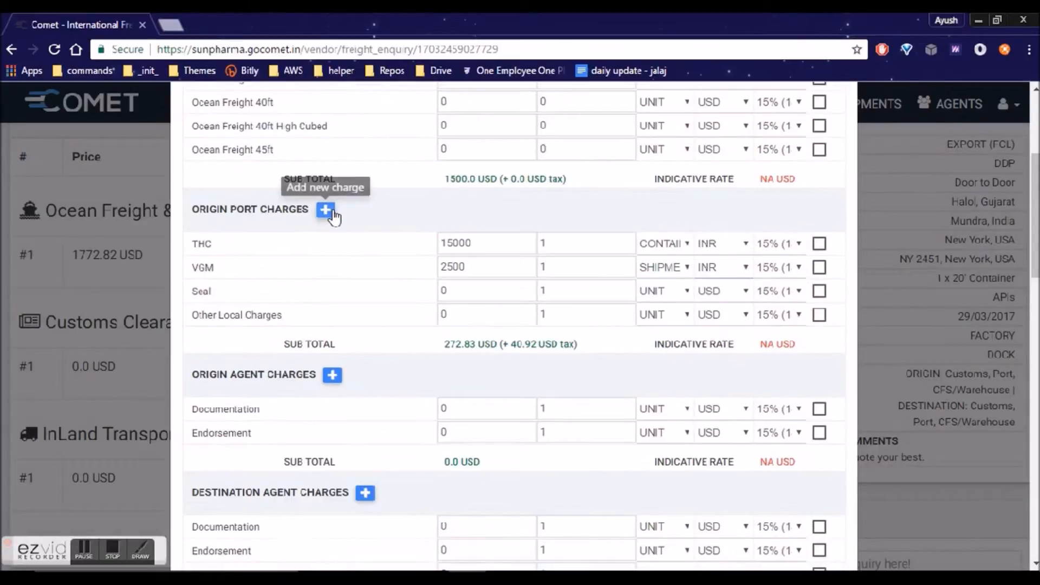
{"action": "left_click", "coordinate": [326, 211]}
{"action": "left_click", "coordinate": [271, 335]}
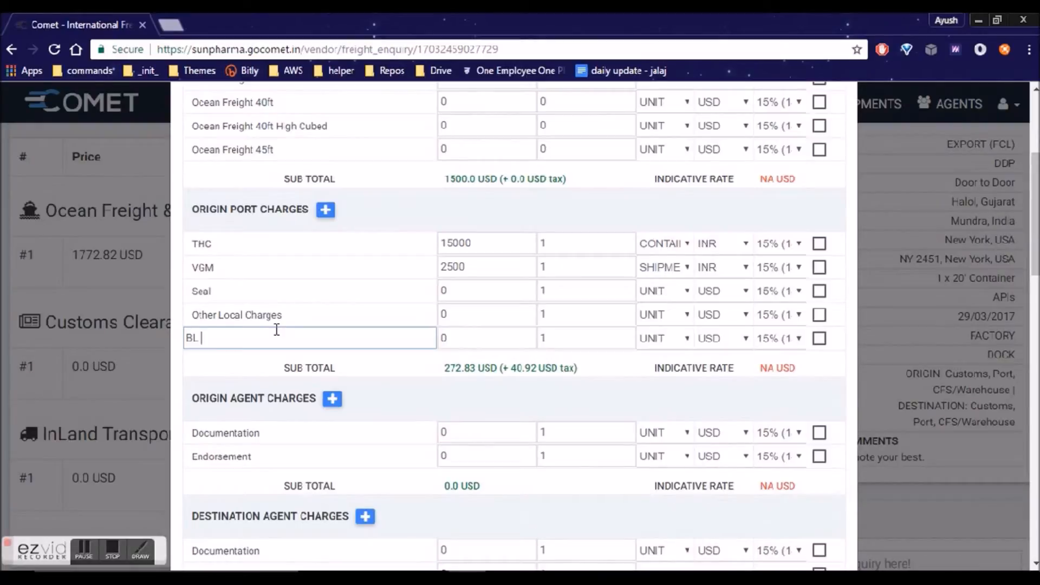
{"action": "key", "text": "Tab"}
{"action": "type", "text": "2000"}
{"action": "left_click", "coordinate": [725, 382]}
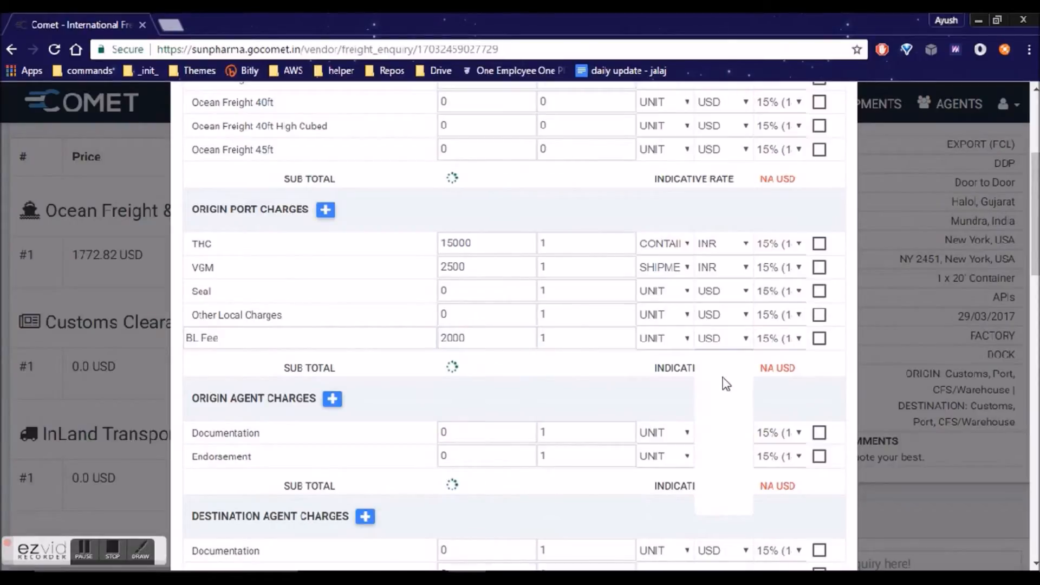
{"action": "left_click", "coordinate": [719, 373]}
{"action": "left_click", "coordinate": [669, 341]}
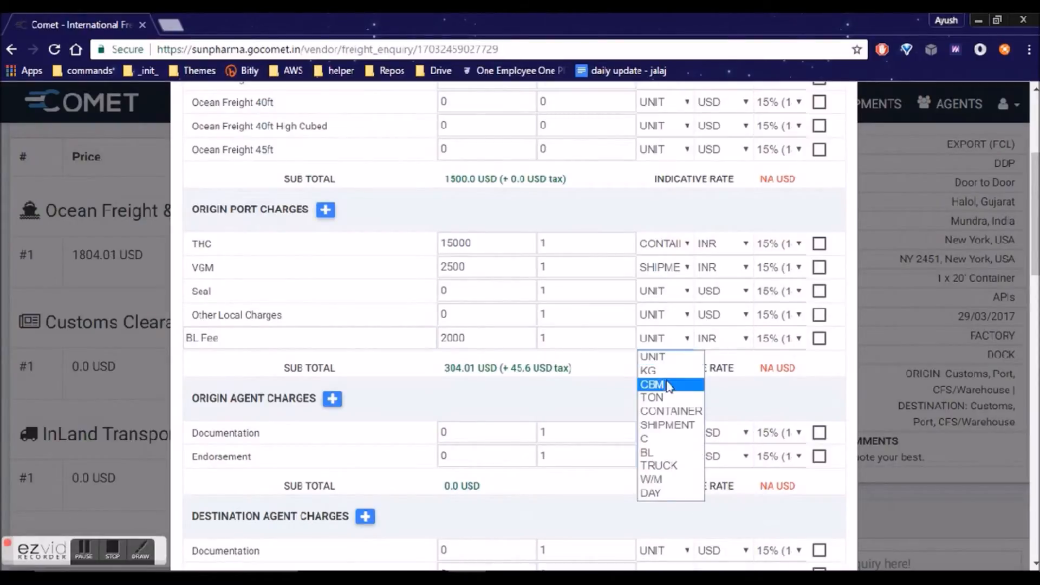
{"action": "left_click", "coordinate": [661, 450]}
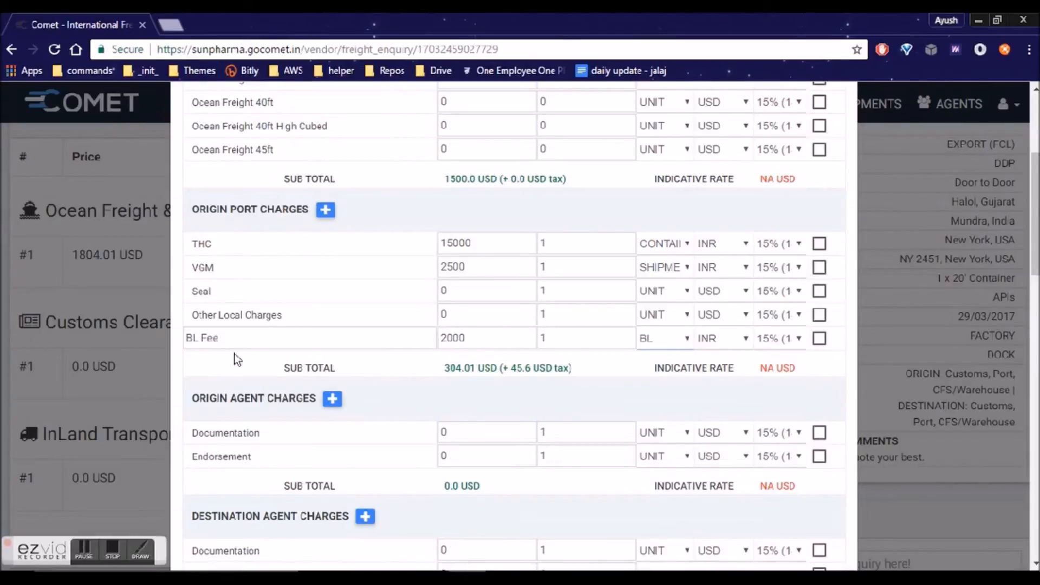
{"action": "left_click", "coordinate": [329, 214]}
{"action": "left_click", "coordinate": [217, 359]}
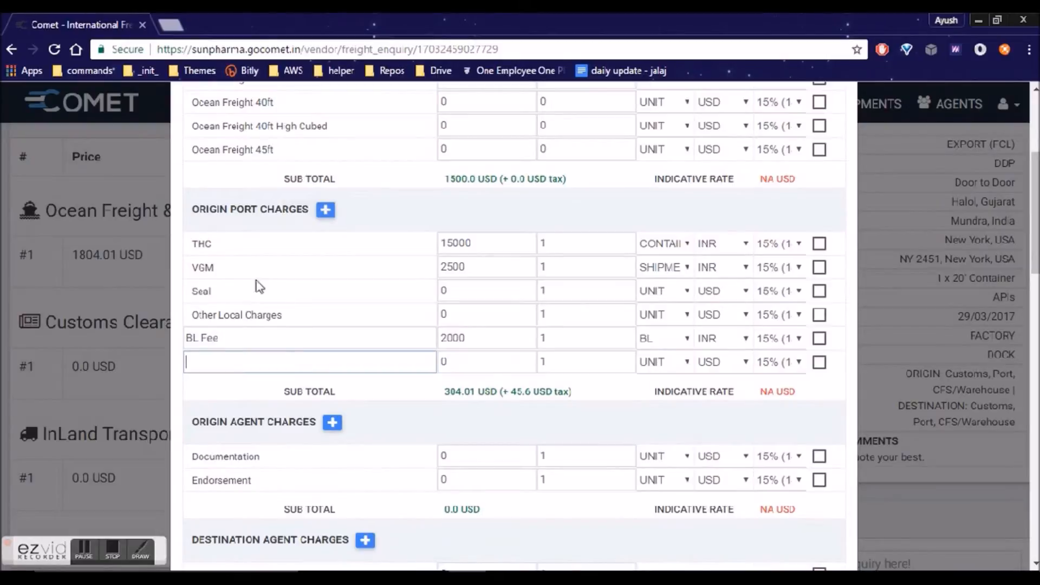
Set the Documentation charge under Origin Agent Charges to price 1000, currency INR and unit type SHIPMENT
{"action": "scroll", "coordinate": [280, 335], "scroll_direction": "down", "scroll_amount": 2}
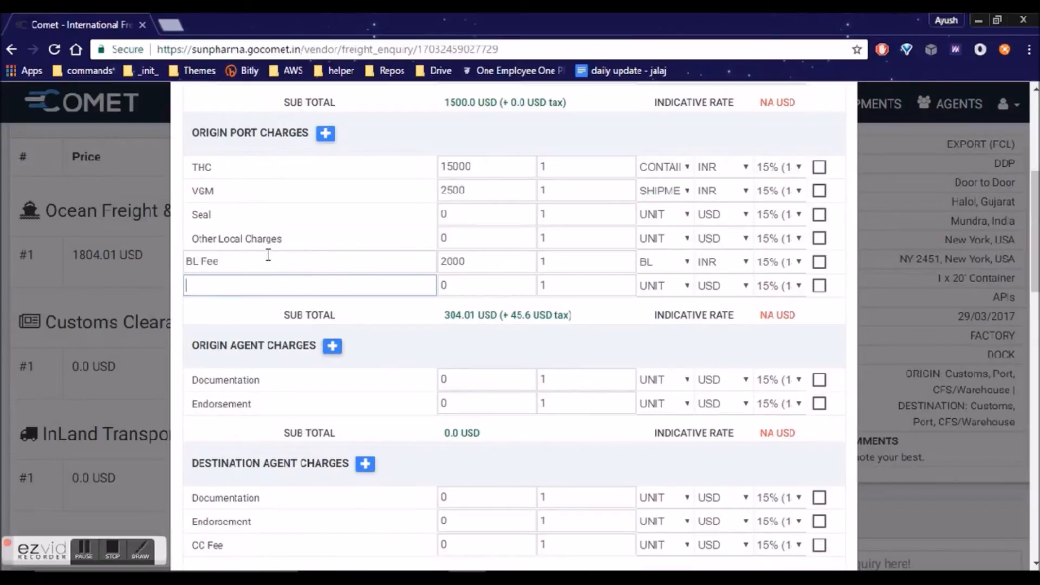
{"action": "scroll", "coordinate": [268, 254], "scroll_direction": "down", "scroll_amount": 2}
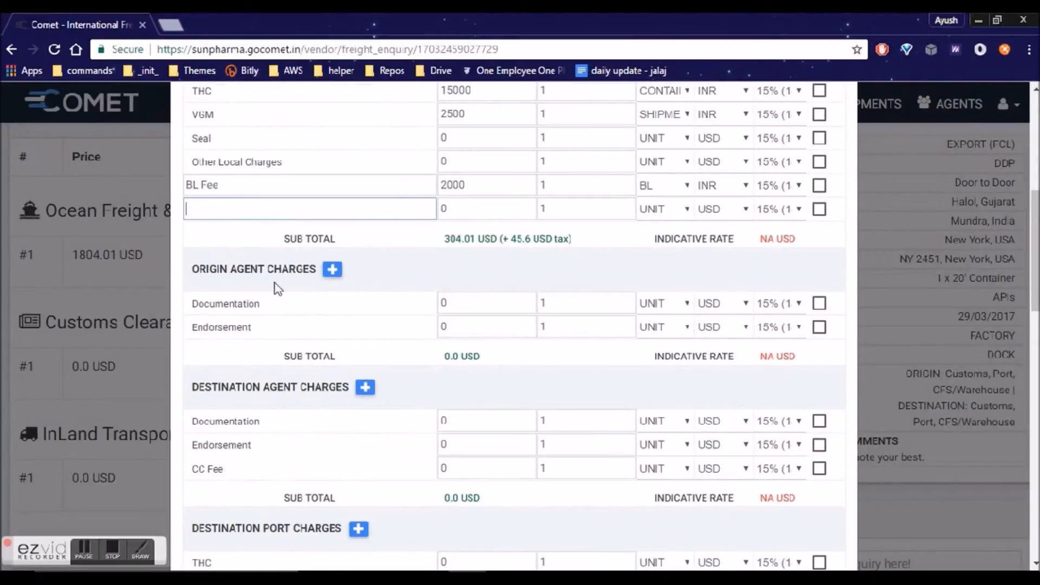
{"action": "double_click", "coordinate": [441, 301]}
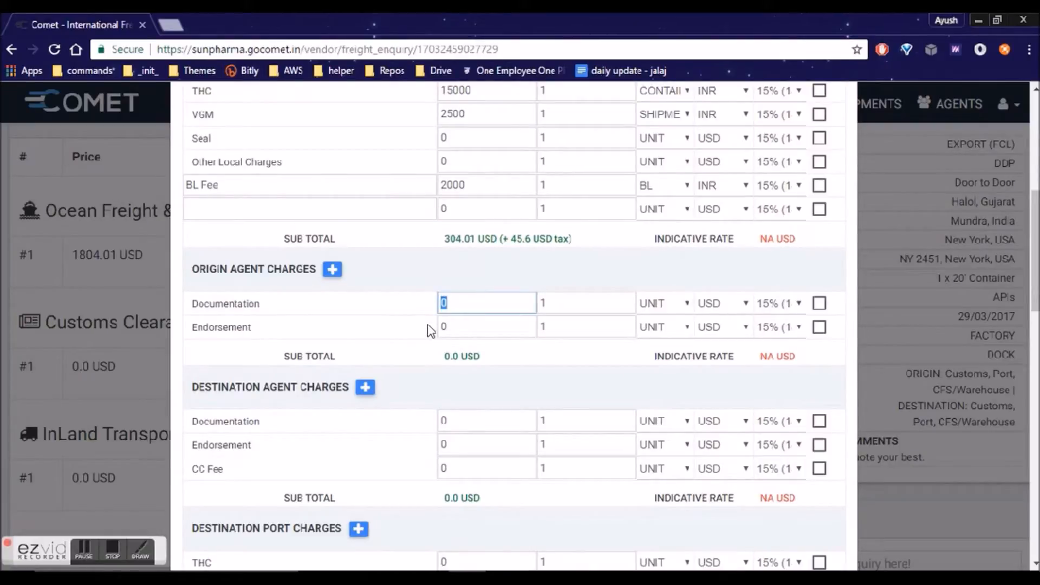
{"action": "type", "text": "1000"}
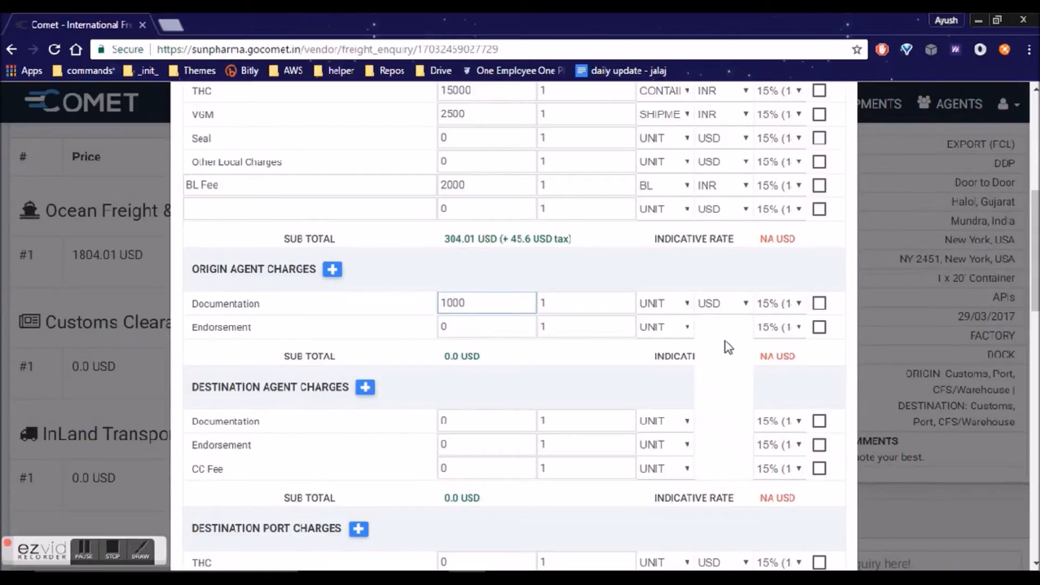
{"action": "left_click", "coordinate": [720, 303]}
{"action": "left_click", "coordinate": [724, 334]}
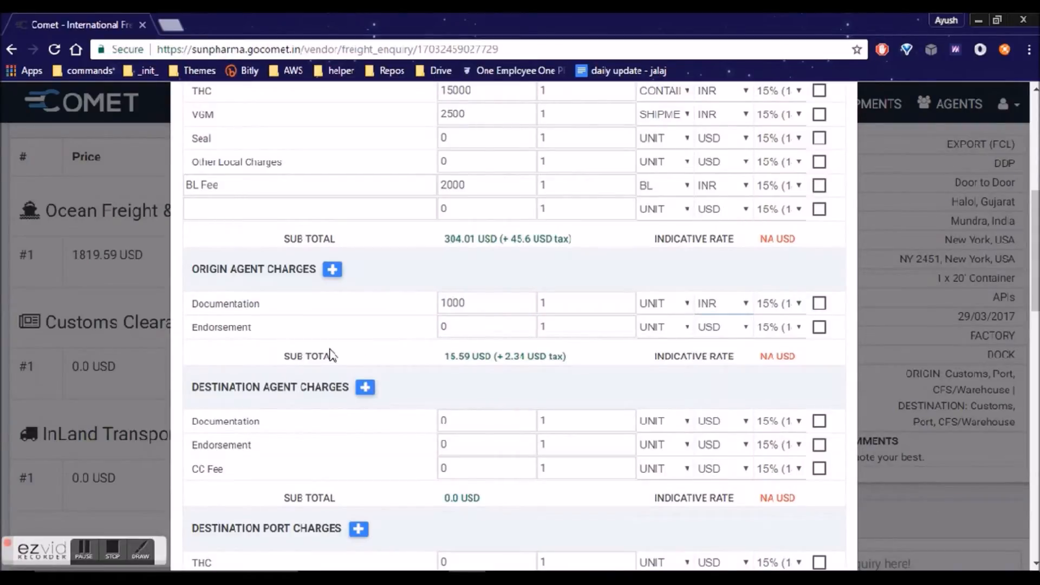
{"action": "scroll", "coordinate": [632, 303], "scroll_direction": "down", "scroll_amount": 2}
{"action": "left_click", "coordinate": [657, 227]}
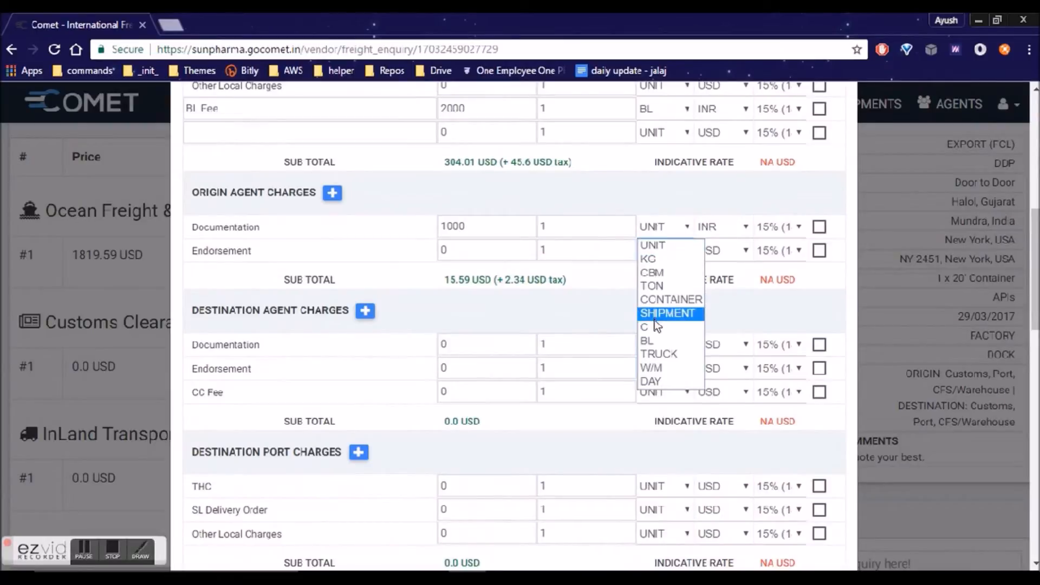
{"action": "left_click", "coordinate": [661, 311]}
Set the THC charge under Destination Port Charges to price 100 with unit type CONTAINER
{"action": "scroll", "coordinate": [313, 376], "scroll_direction": "down", "scroll_amount": 2}
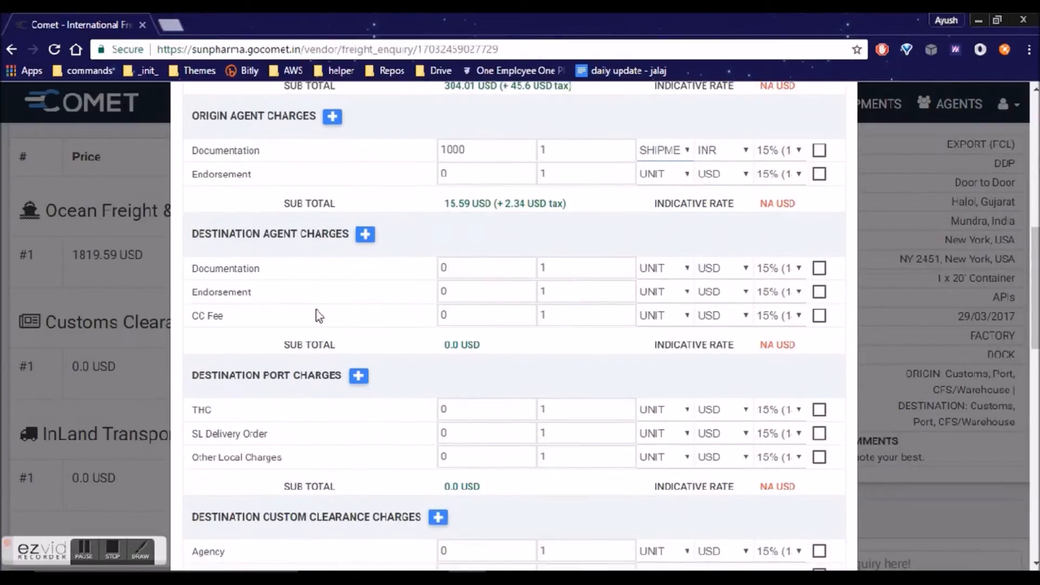
{"action": "scroll", "coordinate": [272, 264], "scroll_direction": "down", "scroll_amount": 1}
{"action": "scroll", "coordinate": [275, 267], "scroll_direction": "down", "scroll_amount": 1}
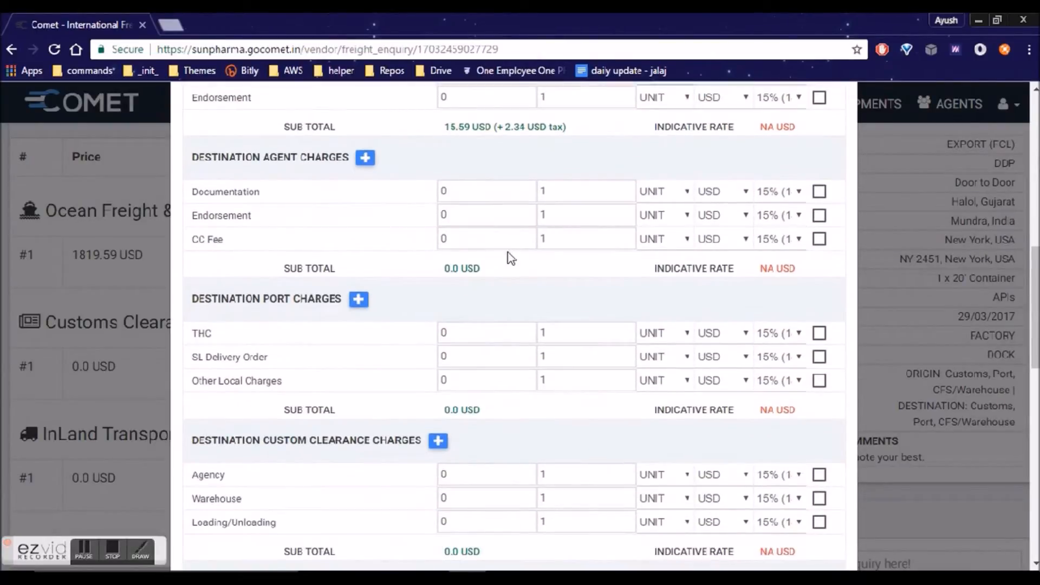
{"action": "left_click", "coordinate": [439, 337]}
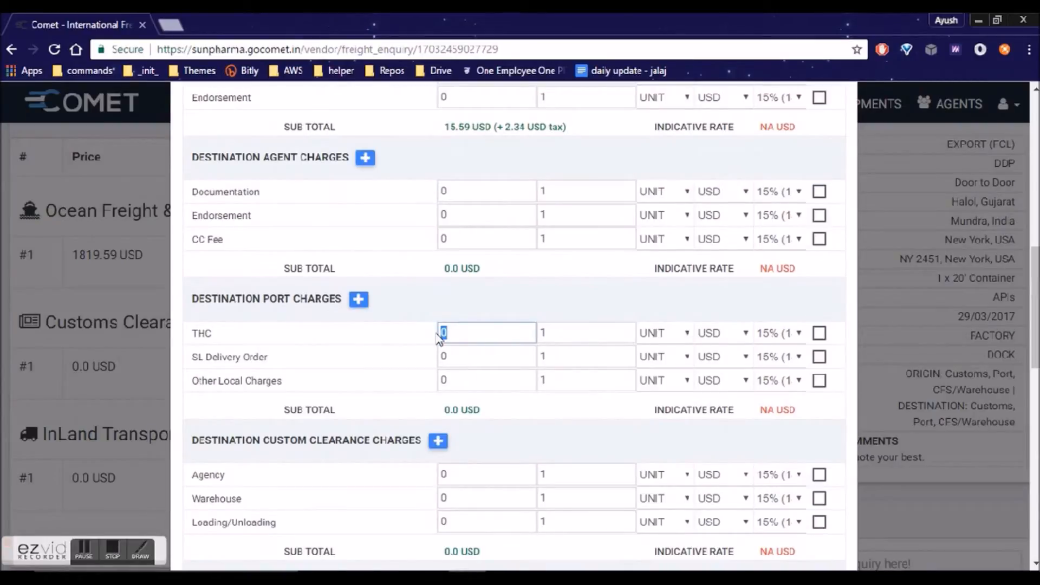
{"action": "type", "text": "100"}
{"action": "left_click", "coordinate": [665, 333]}
{"action": "left_click", "coordinate": [668, 406]}
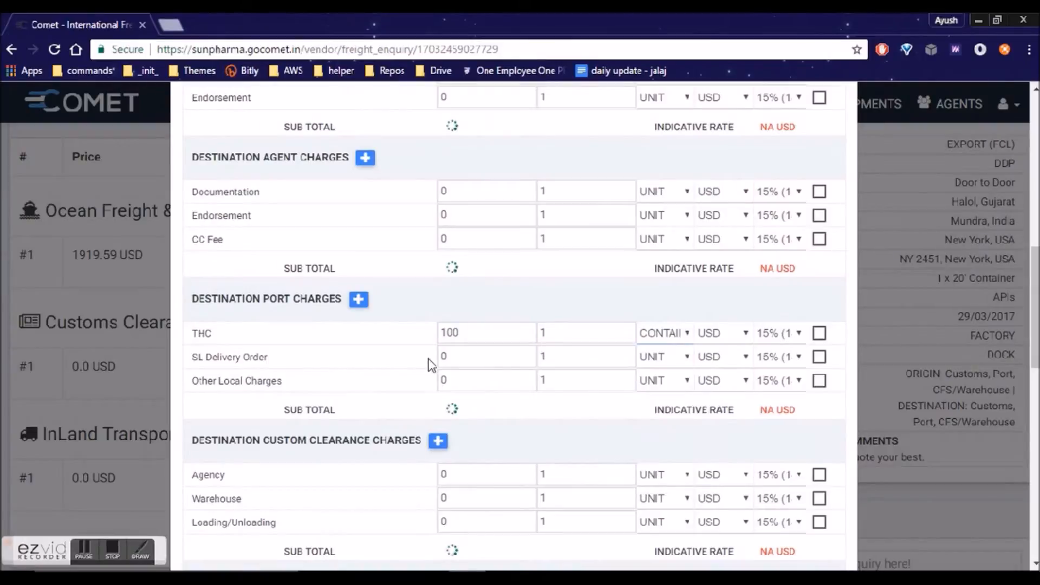
Set the Agency charge under Destination Custom Clearance Charges to price 200 with unit type BL
{"action": "scroll", "coordinate": [376, 367], "scroll_direction": "down", "scroll_amount": 2}
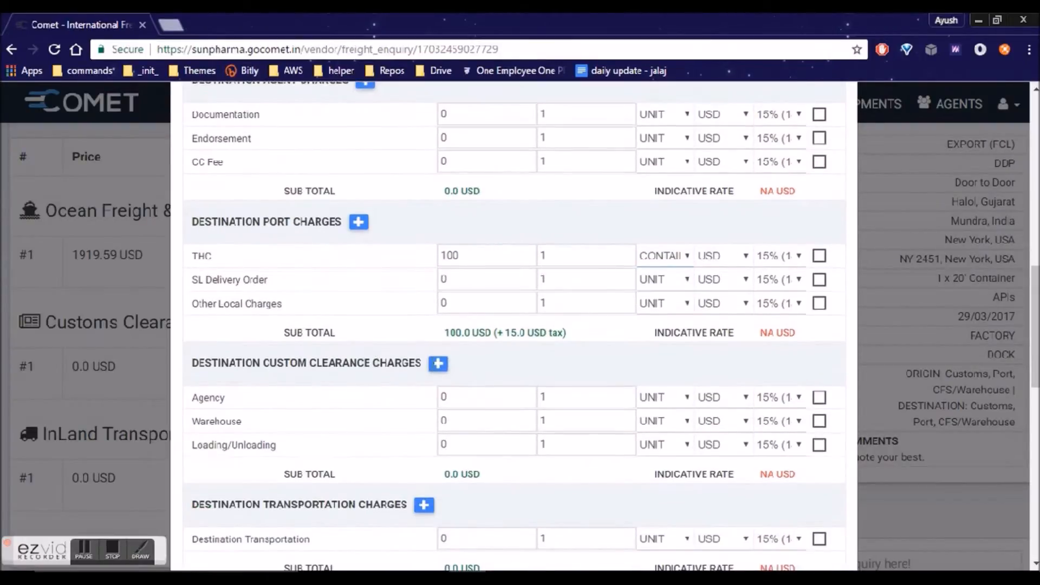
{"action": "scroll", "coordinate": [379, 357], "scroll_direction": "down", "scroll_amount": 2}
{"action": "left_click", "coordinate": [464, 327]}
{"action": "type", "text": "200"}
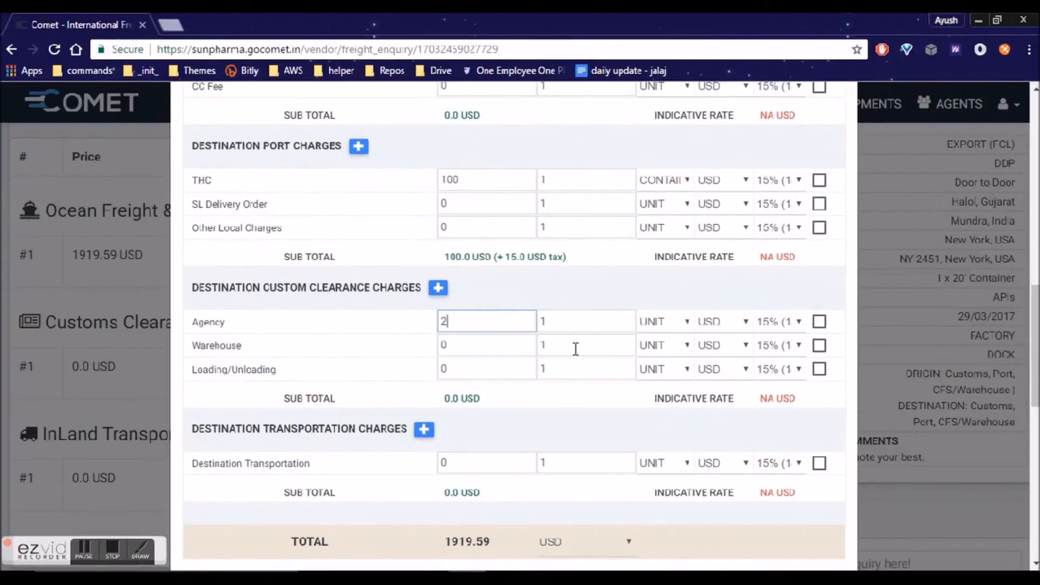
{"action": "left_click", "coordinate": [660, 325]}
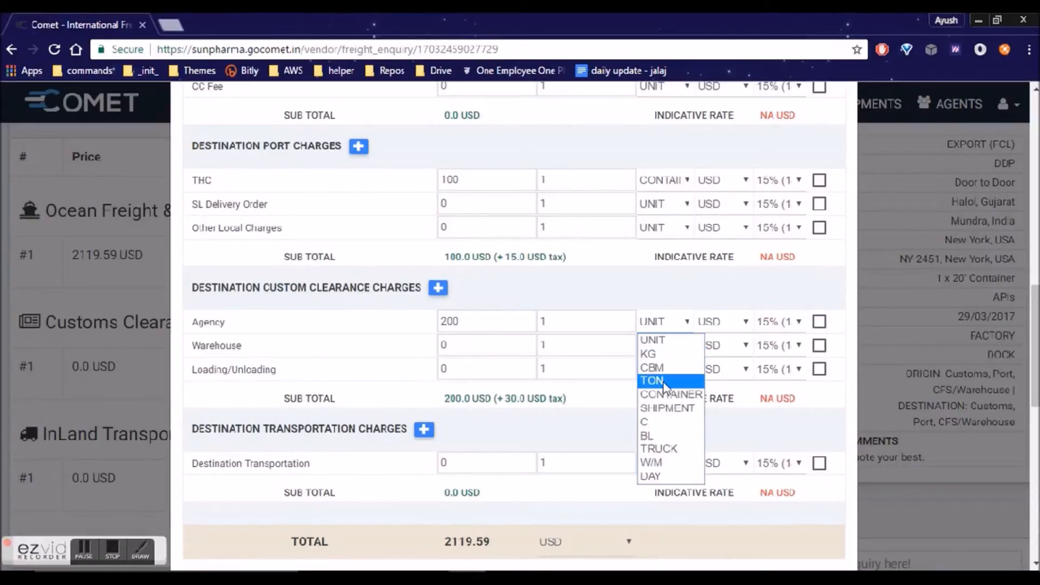
{"action": "left_click", "coordinate": [655, 431]}
Set the Destination Transportation charge to price 900 with unit type CONTAINER
{"action": "scroll", "coordinate": [418, 362], "scroll_direction": "down", "scroll_amount": 2}
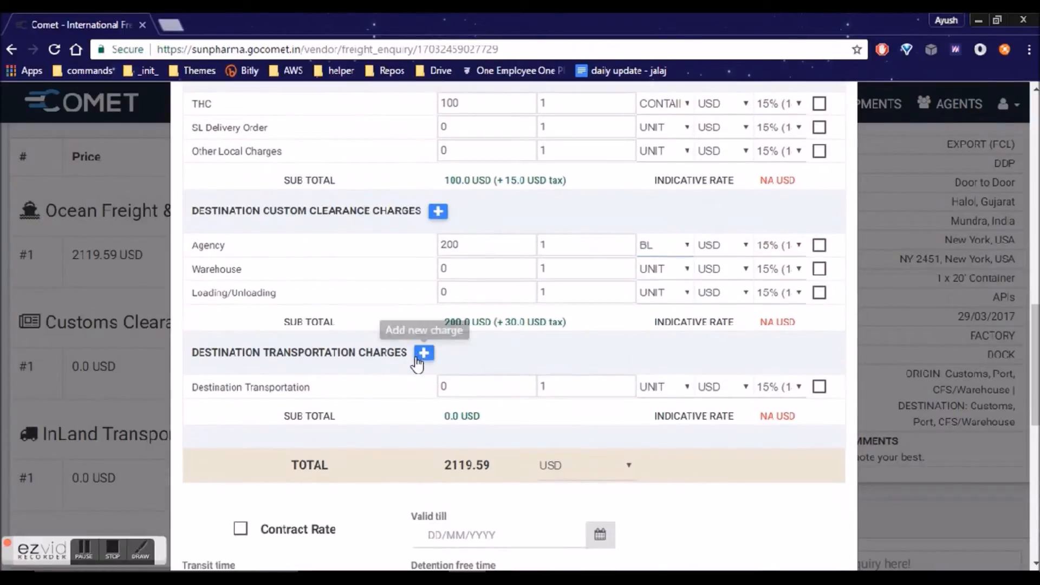
{"action": "left_click", "coordinate": [464, 386]}
{"action": "type", "text": "900"}
{"action": "left_click", "coordinate": [670, 386]}
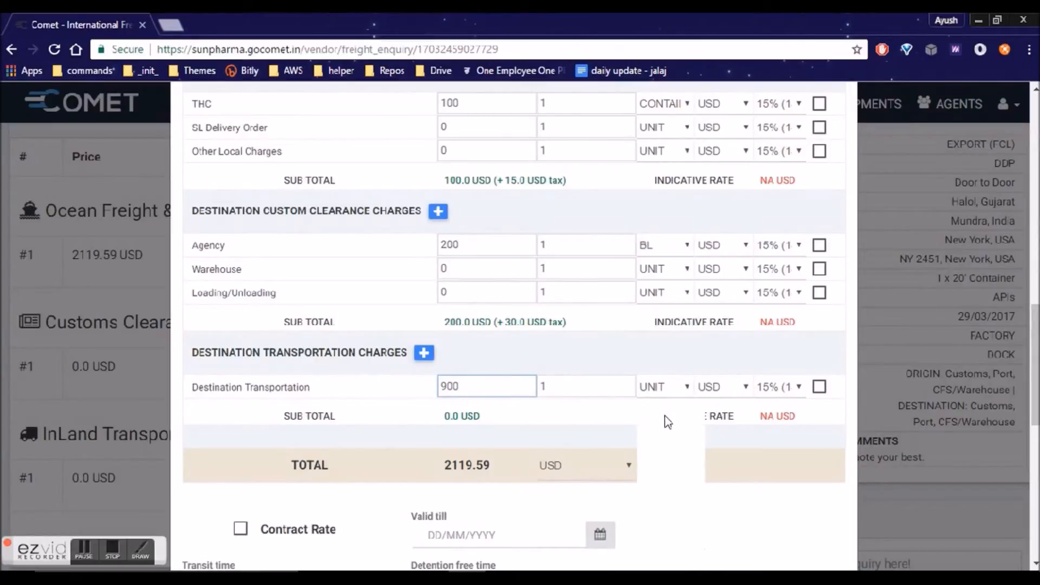
{"action": "left_click", "coordinate": [667, 460]}
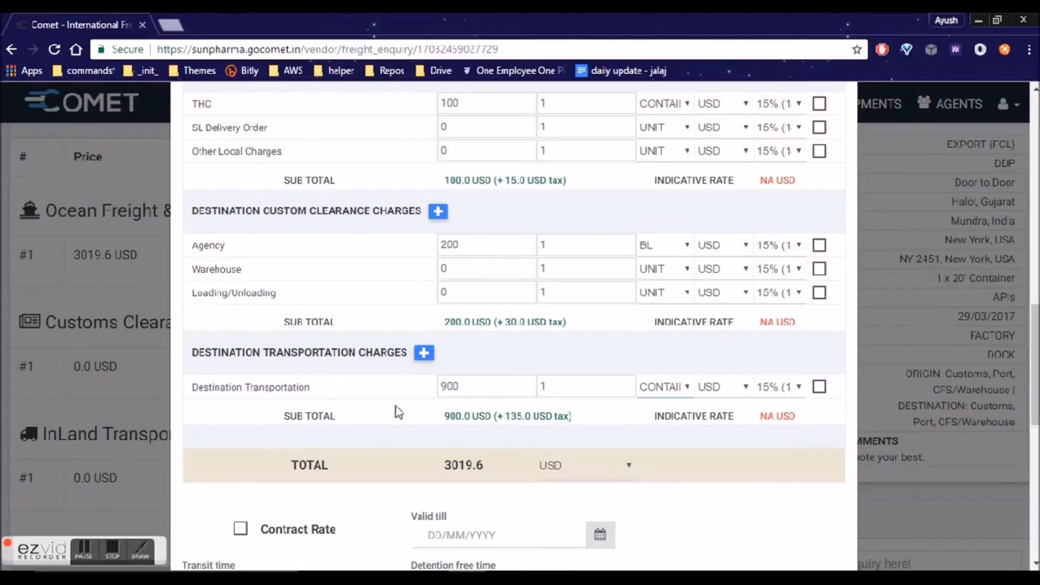
Review the entered quote charges from the freight section through destination transportation
{"action": "scroll", "coordinate": [395, 406], "scroll_direction": "up", "scroll_amount": 2}
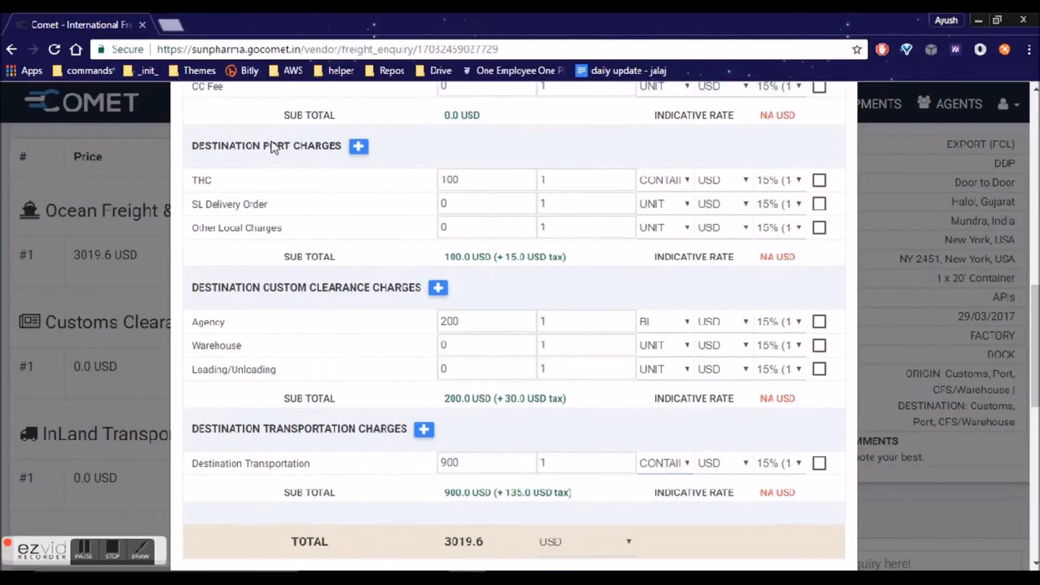
{"action": "scroll", "coordinate": [366, 412], "scroll_direction": "up", "scroll_amount": 10}
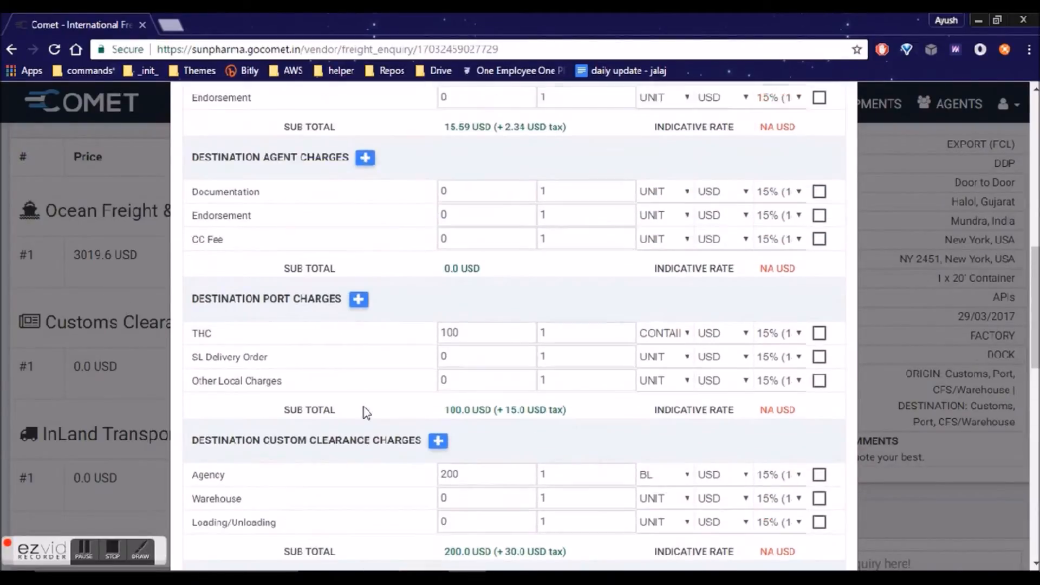
{"action": "scroll", "coordinate": [364, 413], "scroll_direction": "up", "scroll_amount": 8}
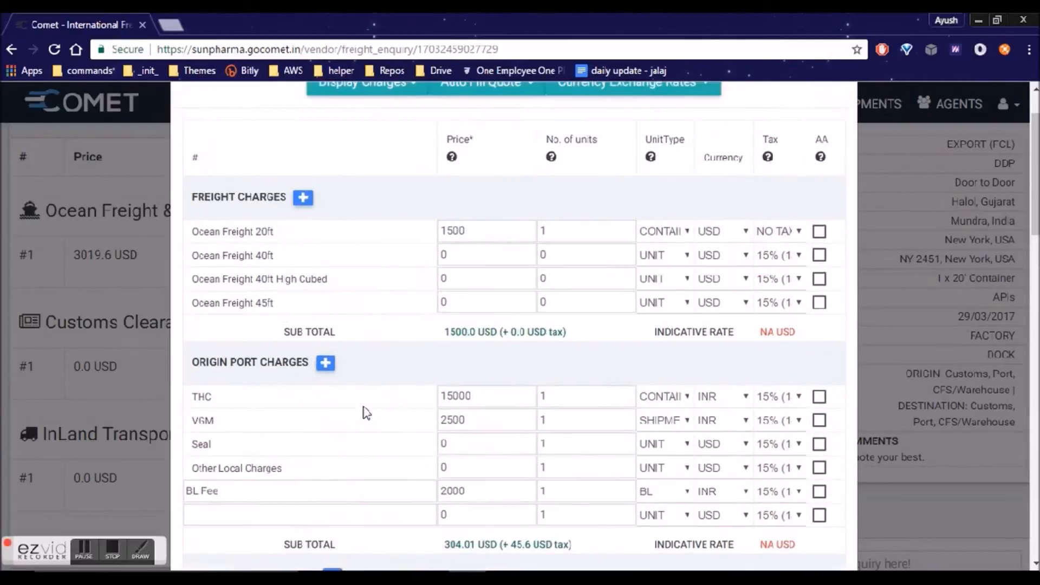
{"action": "scroll", "coordinate": [418, 343], "scroll_direction": "down", "scroll_amount": 15}
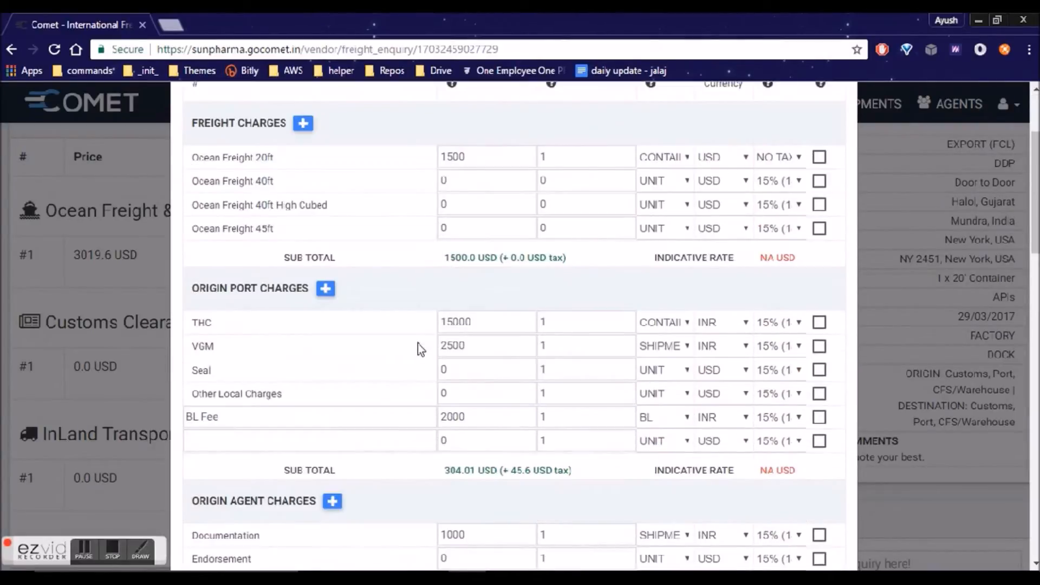
{"action": "scroll", "coordinate": [417, 347], "scroll_direction": "down", "scroll_amount": 6}
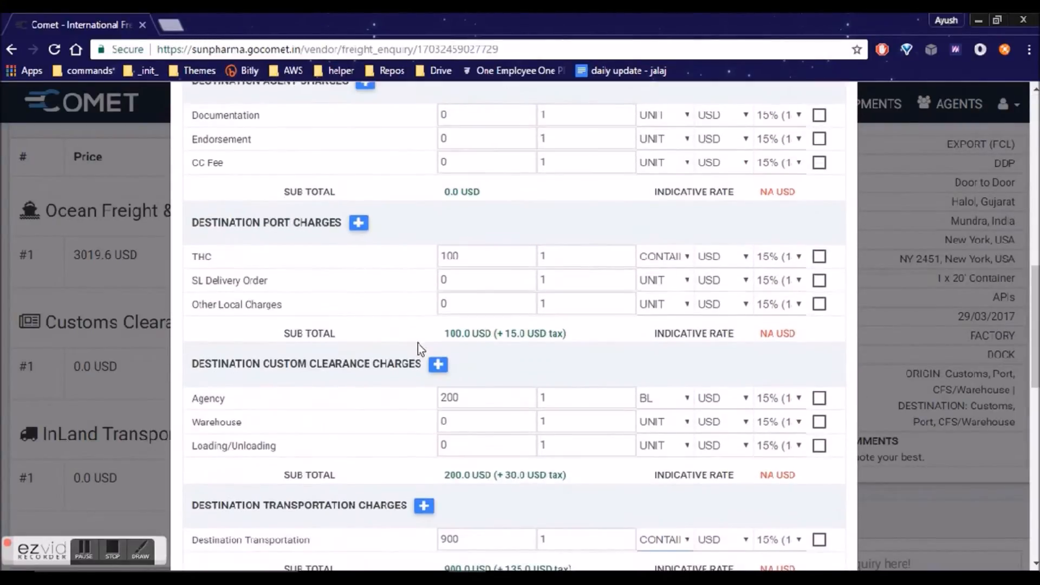
{"action": "scroll", "coordinate": [417, 343], "scroll_direction": "up", "scroll_amount": 2}
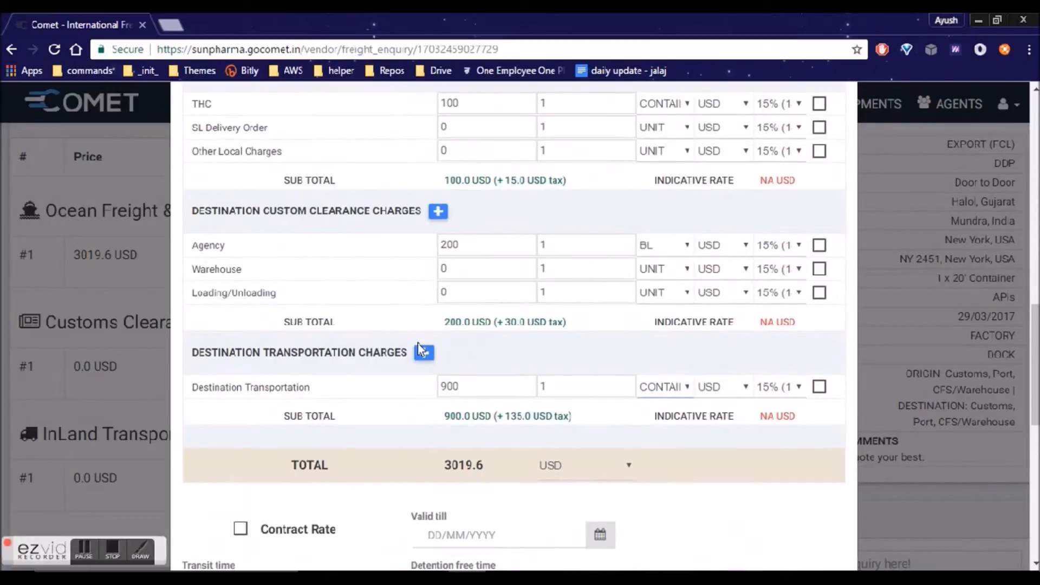
Set the currency of the ocean freight quote's total to INR
{"action": "scroll", "coordinate": [419, 350], "scroll_direction": "down", "scroll_amount": 4}
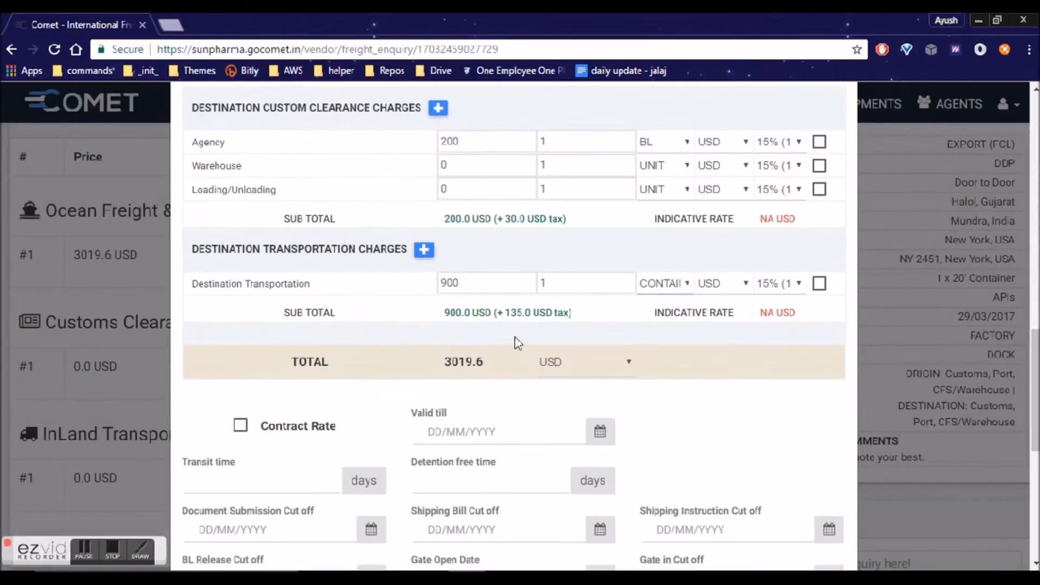
{"action": "left_click", "coordinate": [584, 313]}
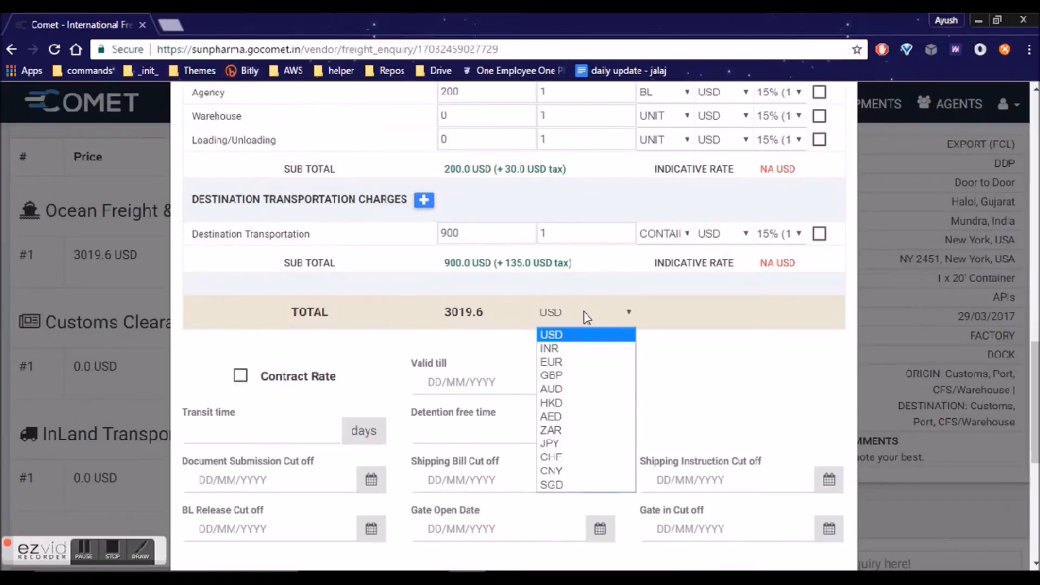
{"action": "left_click", "coordinate": [584, 353]}
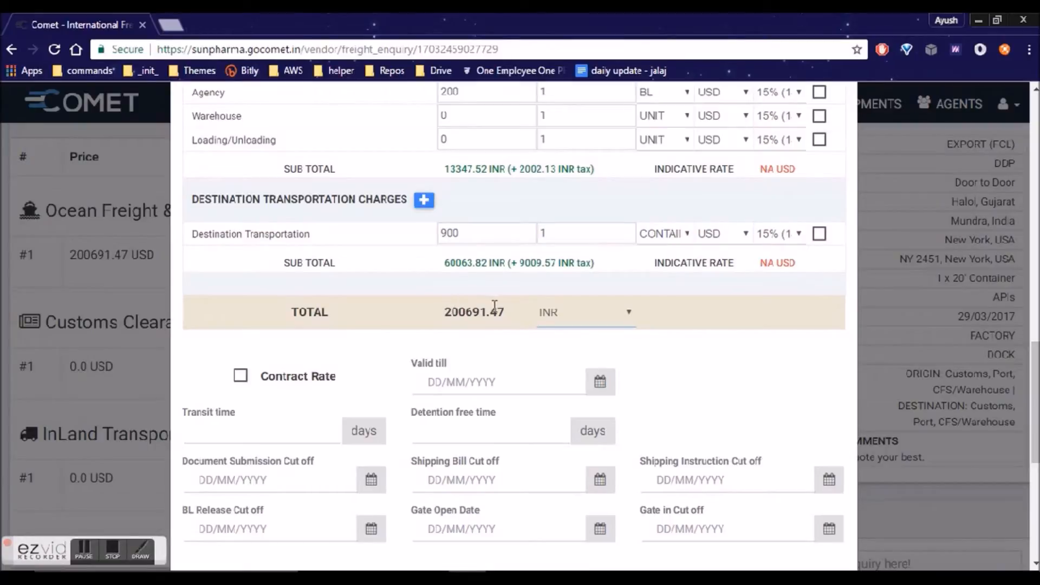
Set the quote's Valid till date to 31/03/2017
{"action": "scroll", "coordinate": [321, 304], "scroll_direction": "down", "scroll_amount": 1}
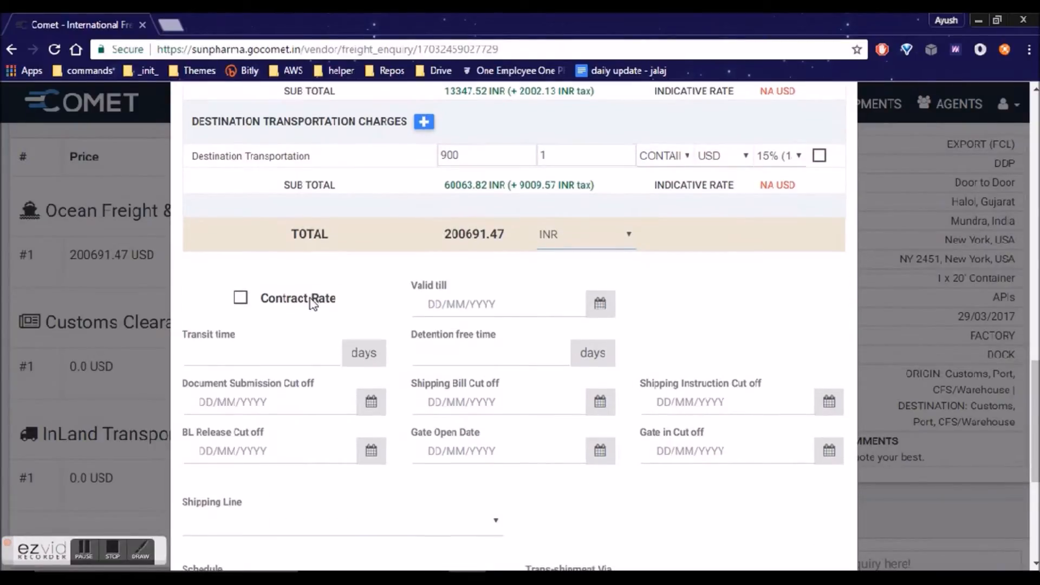
{"action": "scroll", "coordinate": [312, 306], "scroll_direction": "down", "scroll_amount": 1}
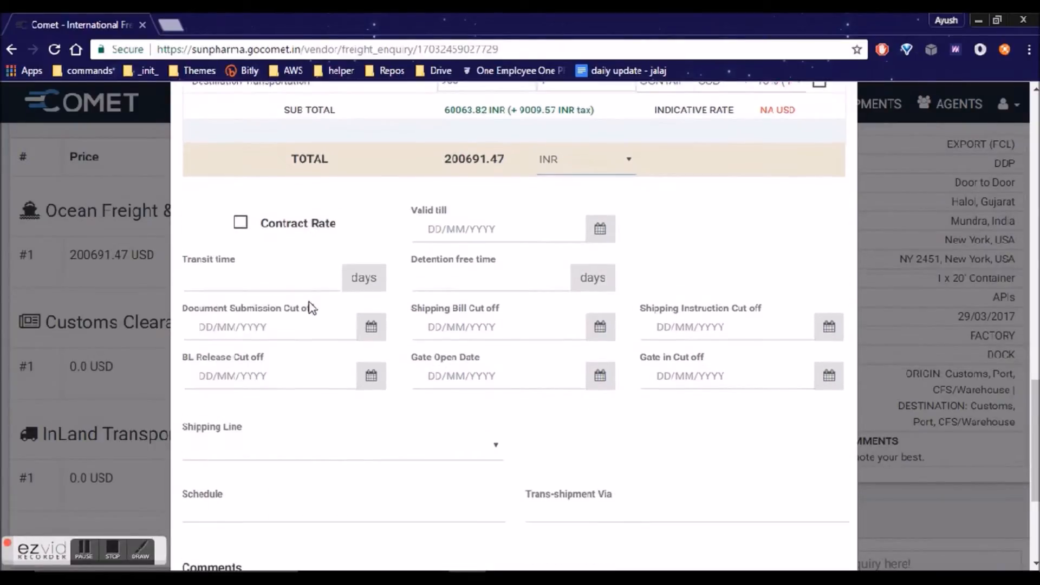
{"action": "left_click", "coordinate": [599, 230]}
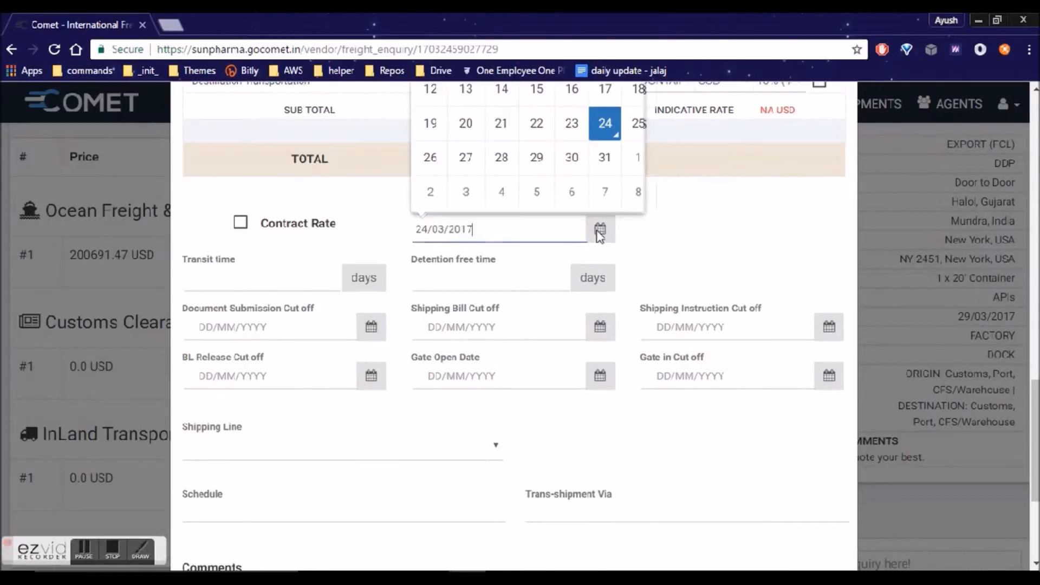
{"action": "scroll", "coordinate": [682, 255], "scroll_direction": "up", "scroll_amount": 1}
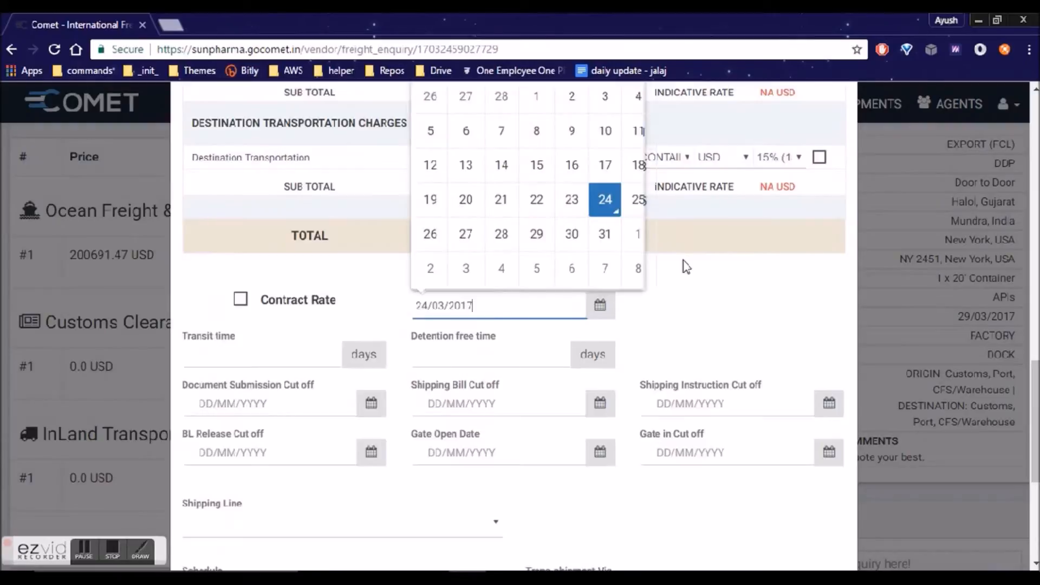
{"action": "scroll", "coordinate": [682, 265], "scroll_direction": "up", "scroll_amount": 1}
{"action": "left_click", "coordinate": [605, 311]}
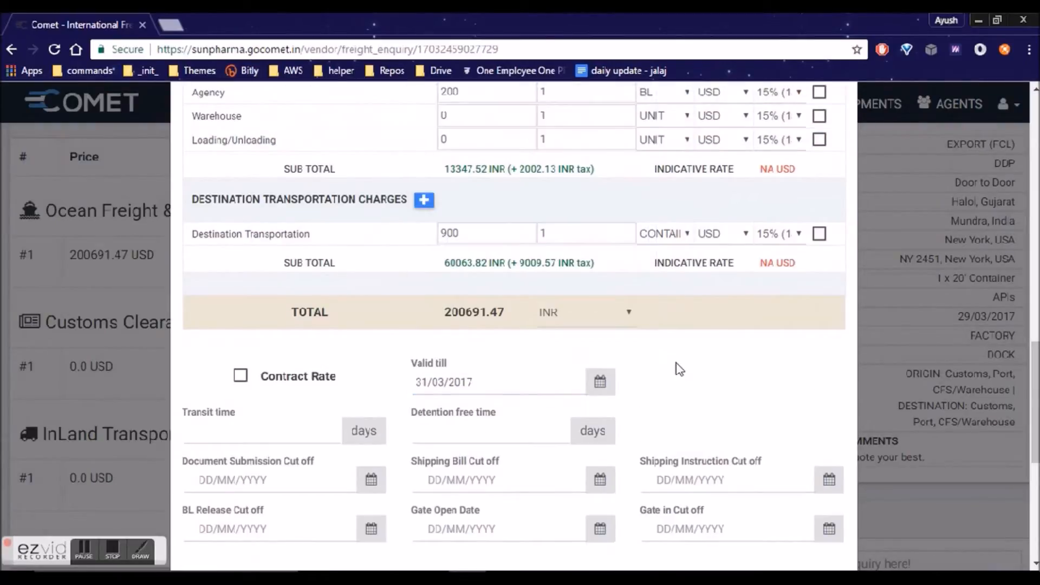
Set the transit time to 30 days and the detention free time to 14 days
{"action": "scroll", "coordinate": [677, 367], "scroll_direction": "down", "scroll_amount": 1}
{"action": "scroll", "coordinate": [675, 364], "scroll_direction": "down", "scroll_amount": 1}
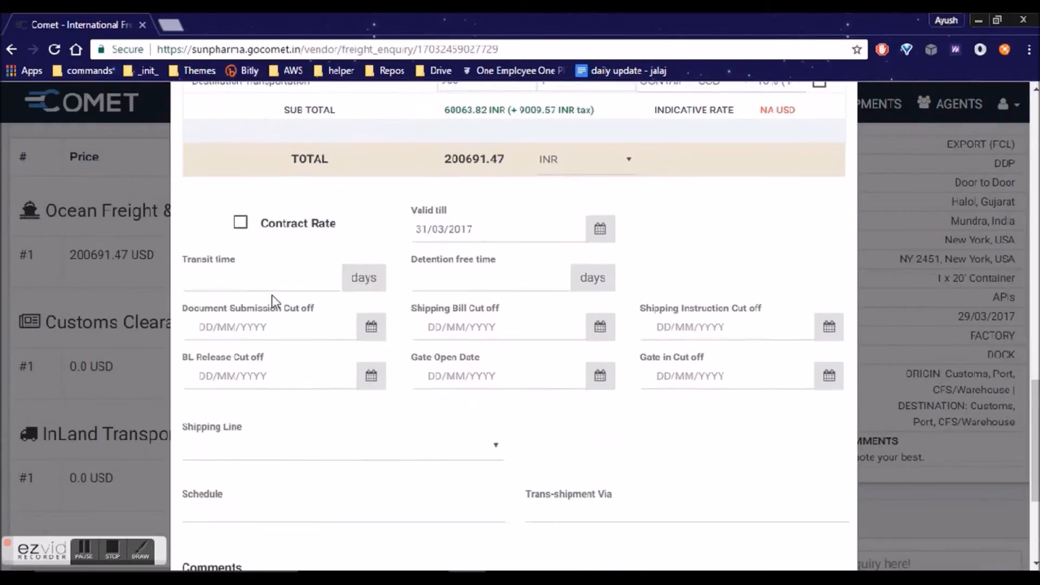
{"action": "left_click", "coordinate": [234, 284]}
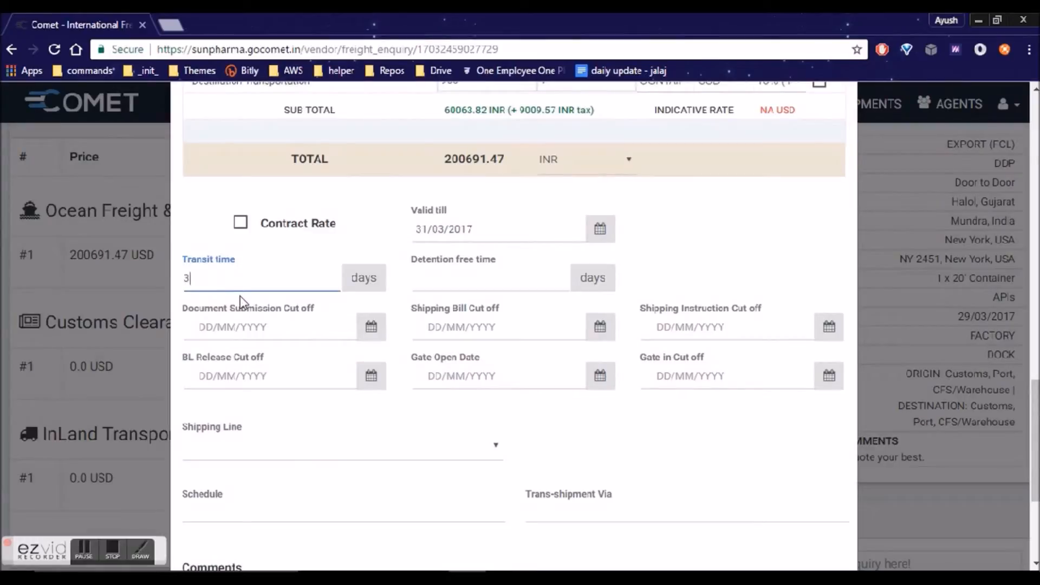
{"action": "left_click", "coordinate": [466, 277]}
{"action": "type", "text": "14"}
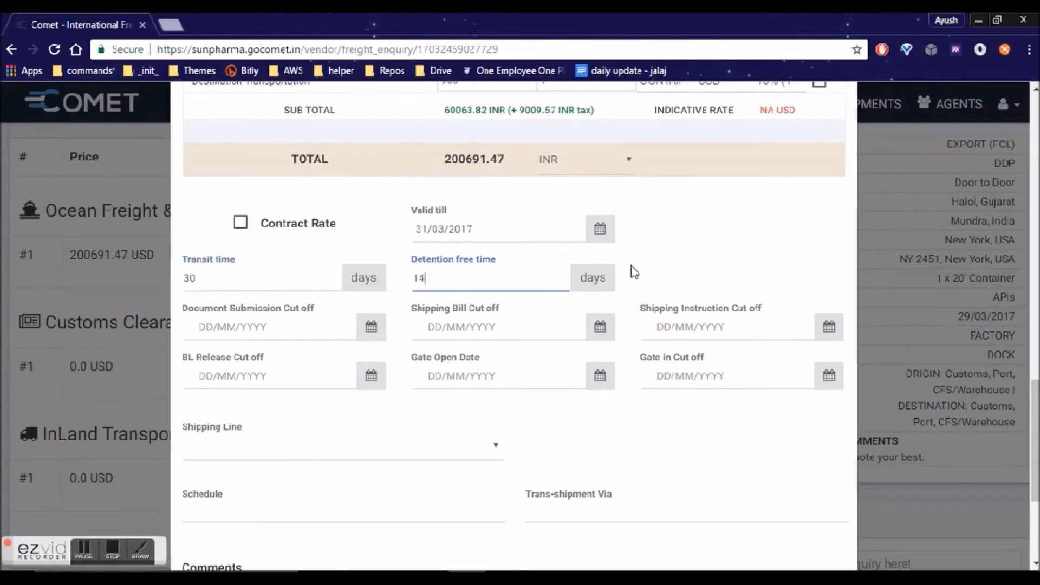
{"action": "left_click", "coordinate": [687, 273]}
Choose Maersk Line as the quote's shipping line
{"action": "scroll", "coordinate": [684, 271], "scroll_direction": "down", "scroll_amount": 3}
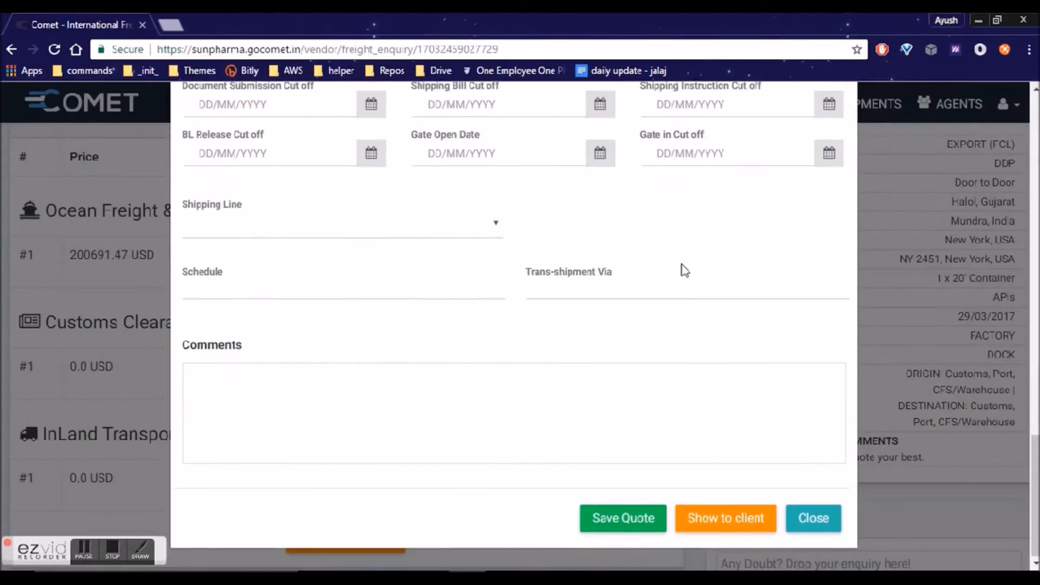
{"action": "left_click", "coordinate": [468, 233]}
{"action": "key", "text": "m"}
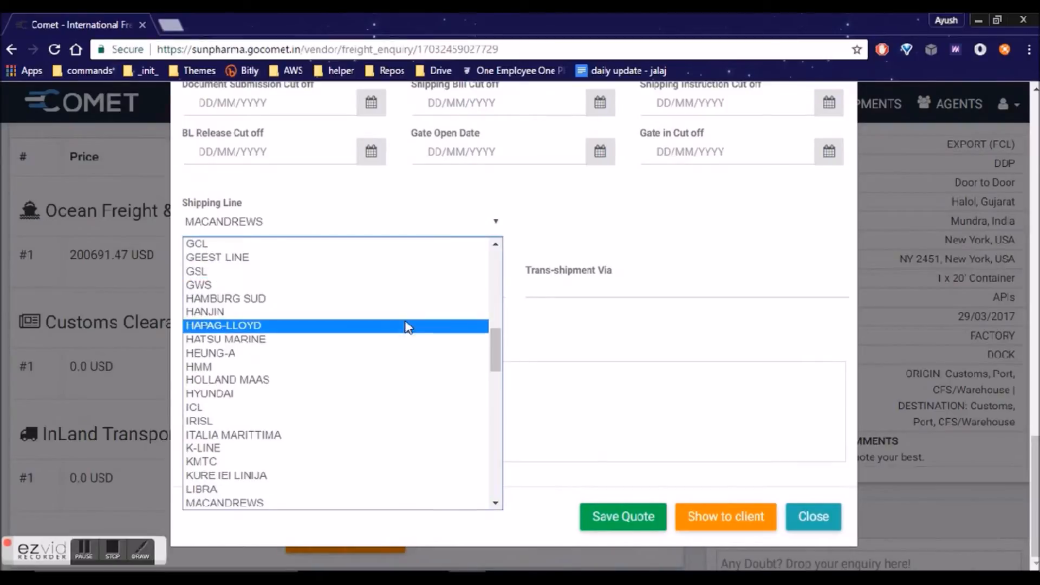
{"action": "scroll", "coordinate": [406, 325], "scroll_direction": "down", "scroll_amount": 3}
{"action": "left_click", "coordinate": [371, 376]}
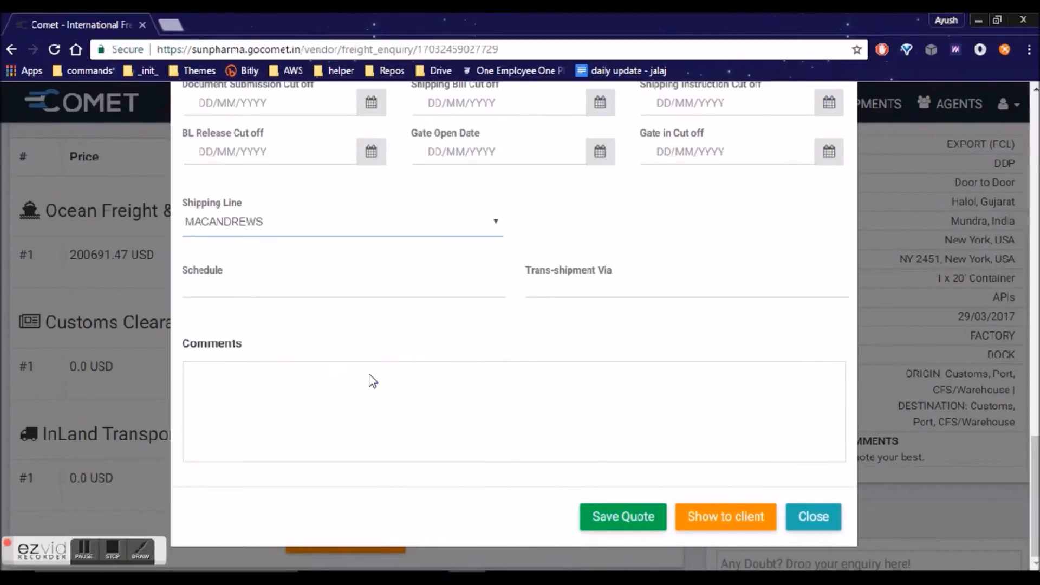
Enter the schedule as "Mon, Wed" and the trans-shipment port as "Port Kelang"
{"action": "left_click", "coordinate": [254, 293]}
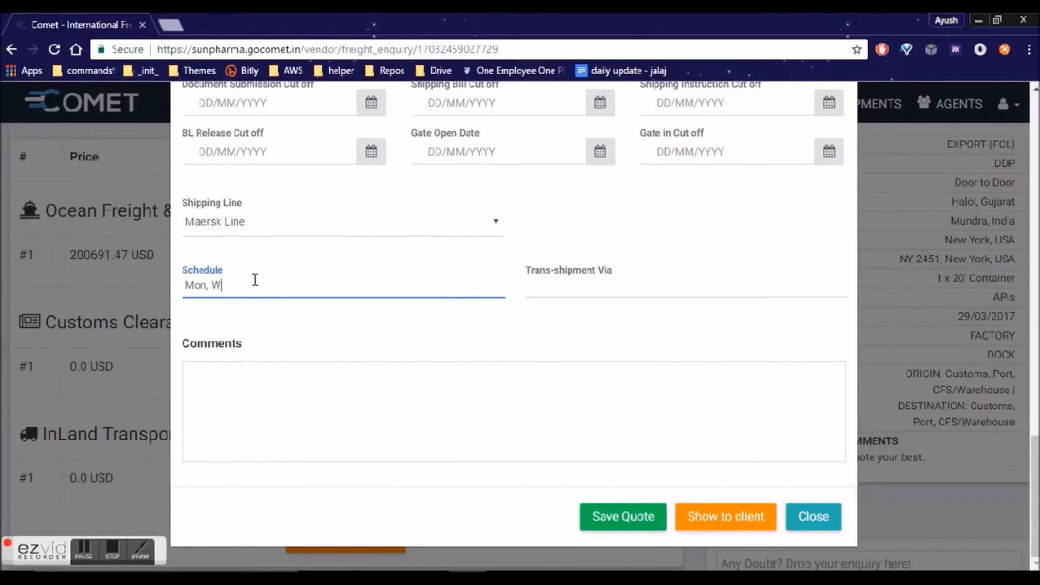
{"action": "left_click", "coordinate": [589, 287]}
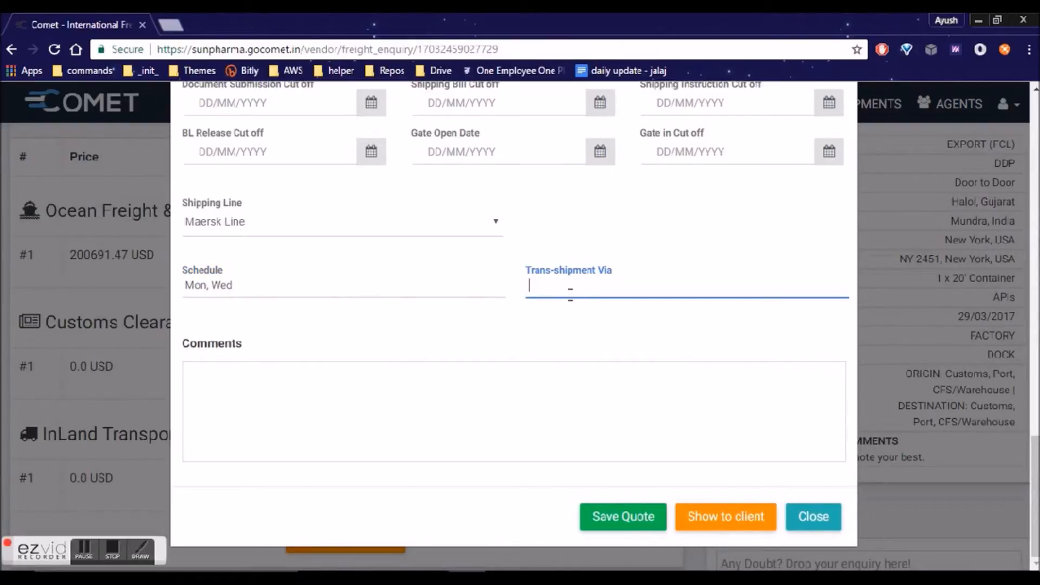
{"action": "type", "text": "Port Kelang"}
{"action": "left_click", "coordinate": [358, 400]}
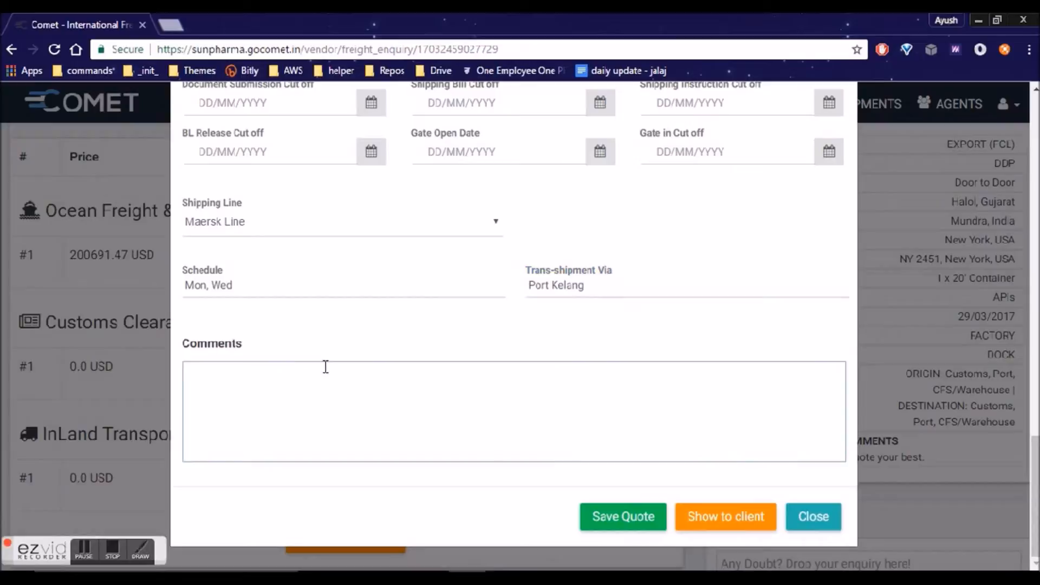
Add the quote comment "Only 3 days free at destination warehouse."
{"action": "left_click_drag", "start_coordinate": [265, 340], "coordinate": [188, 348]}
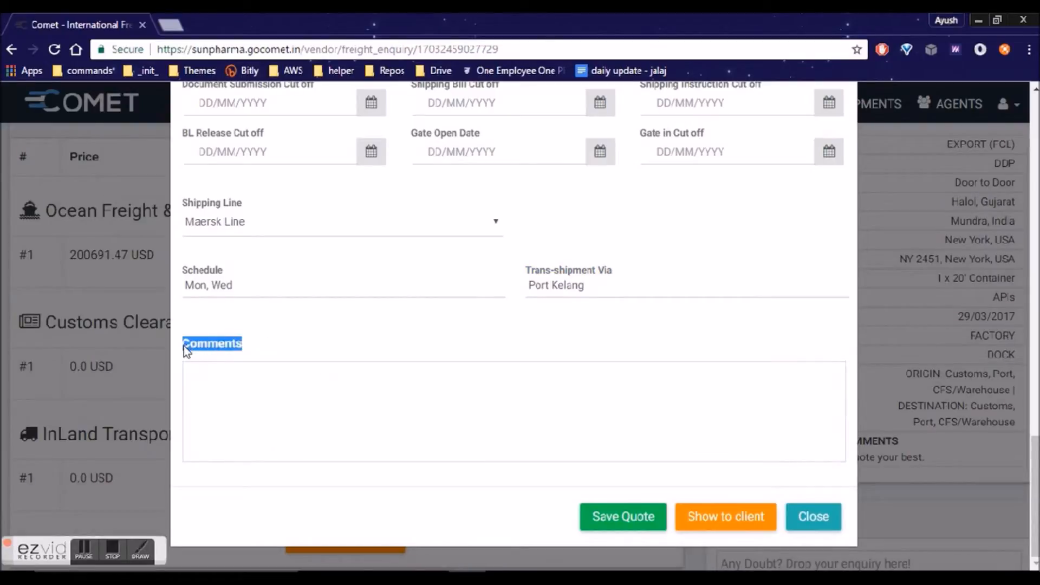
{"action": "left_click", "coordinate": [188, 348]}
{"action": "left_click", "coordinate": [205, 377]}
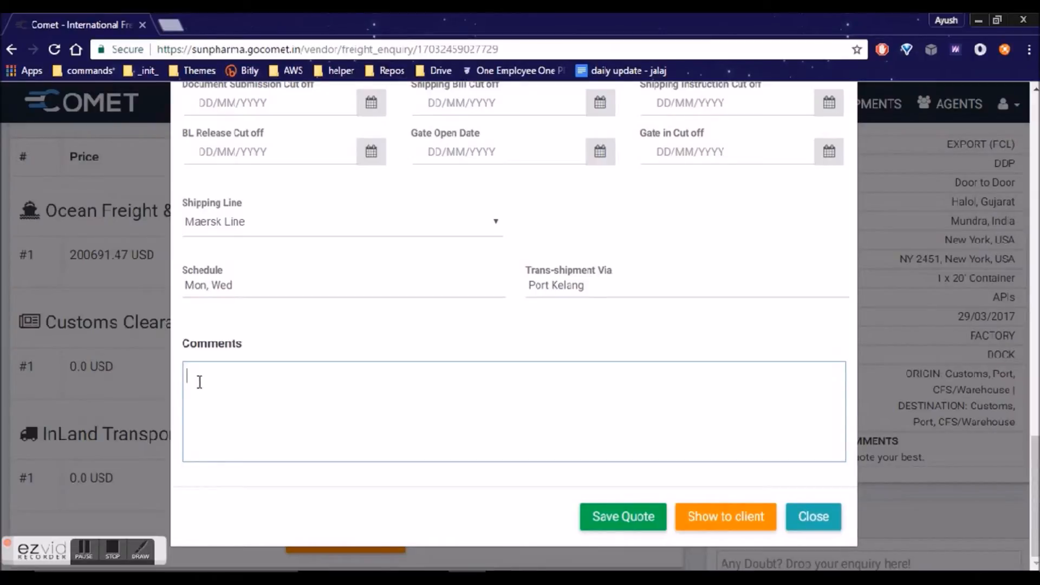
{"action": "type", "text": "Or"}
{"action": "type", "text": "ly 3 days at destinatiion"}
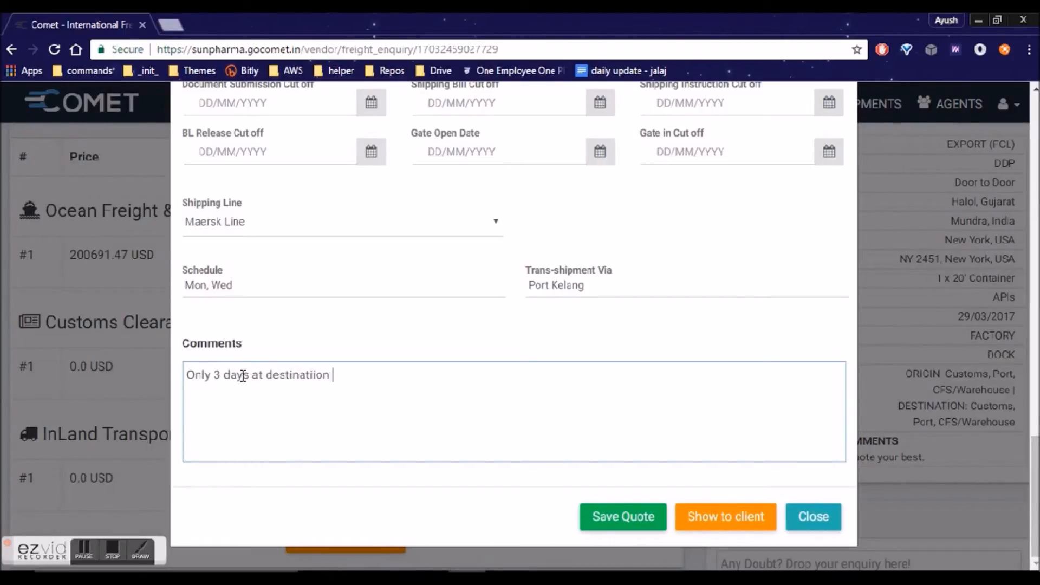
{"action": "key", "text": "BackSpace"}
{"action": "key", "text": "BackSpace"}
{"action": "key", "text": "BackSpace"}
{"action": "type", "text": "on warehouse"}
{"action": "left_click", "coordinate": [248, 376]}
{"action": "type", "text": "free"}
{"action": "left_click", "coordinate": [421, 389]}
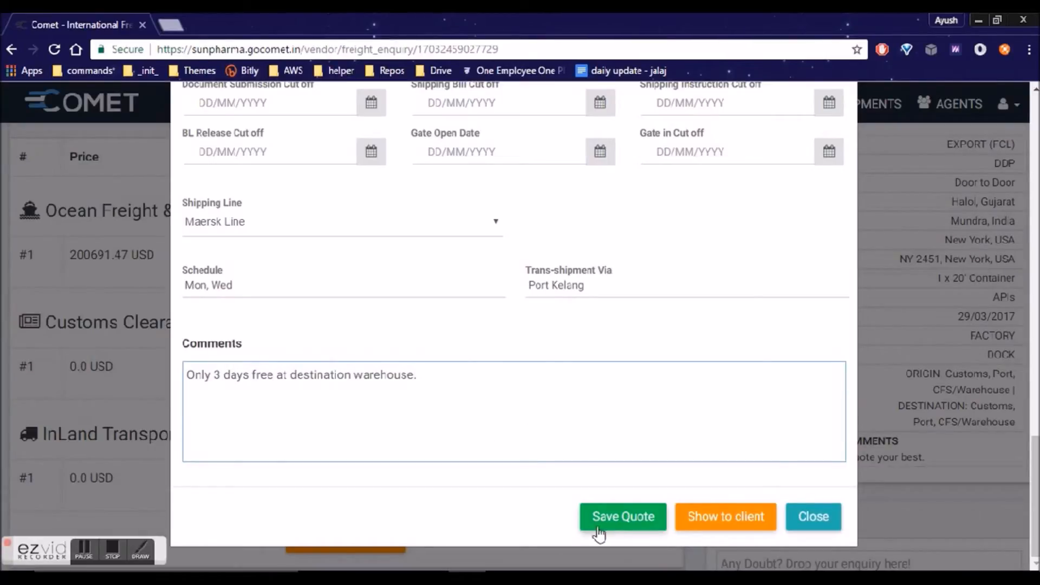
Save the ocean freight quote, show it to the client and close its details
{"action": "left_click", "coordinate": [623, 517]}
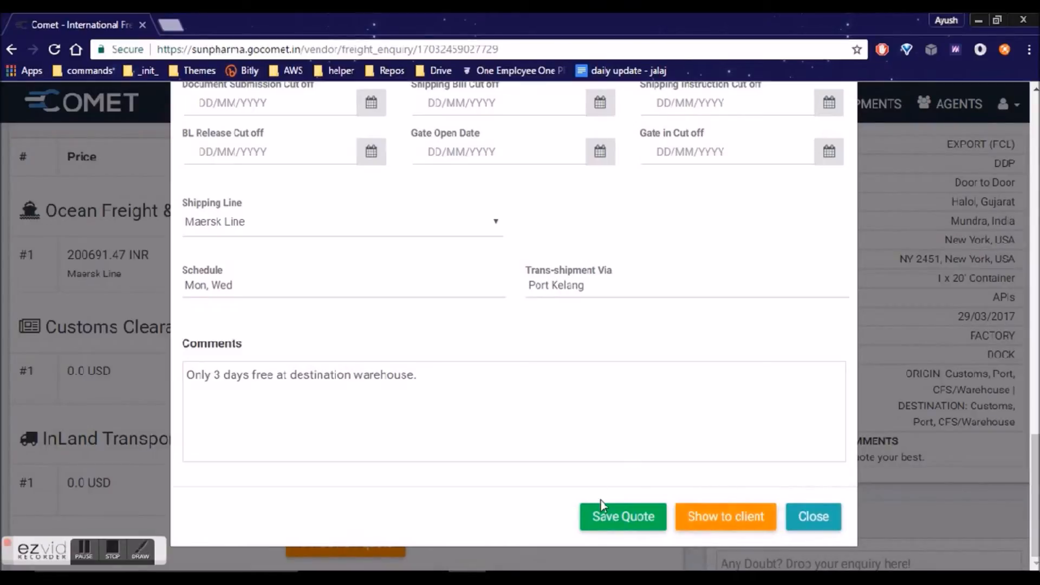
{"action": "left_click", "coordinate": [738, 522]}
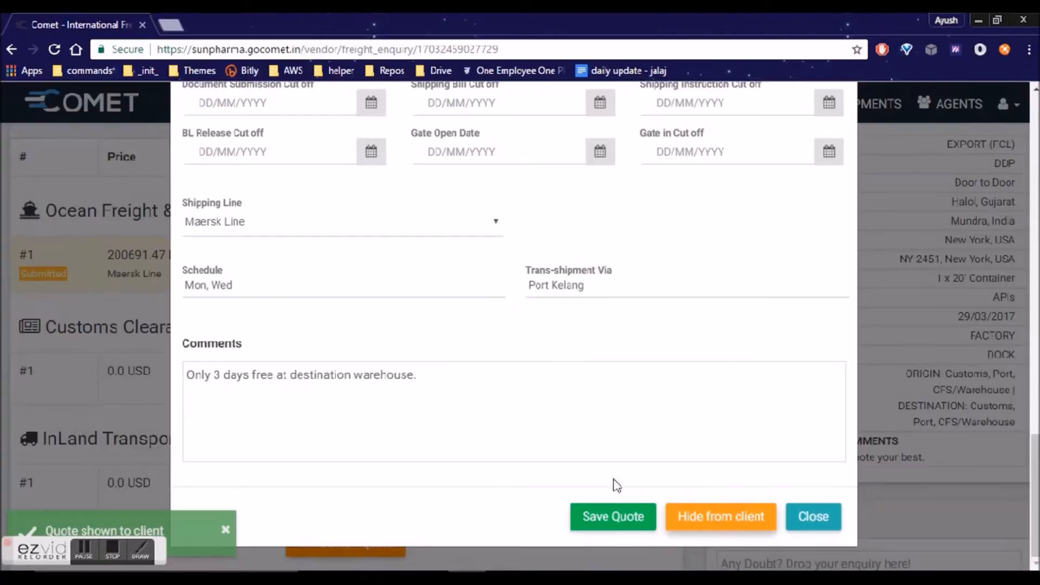
{"action": "left_click", "coordinate": [820, 516]}
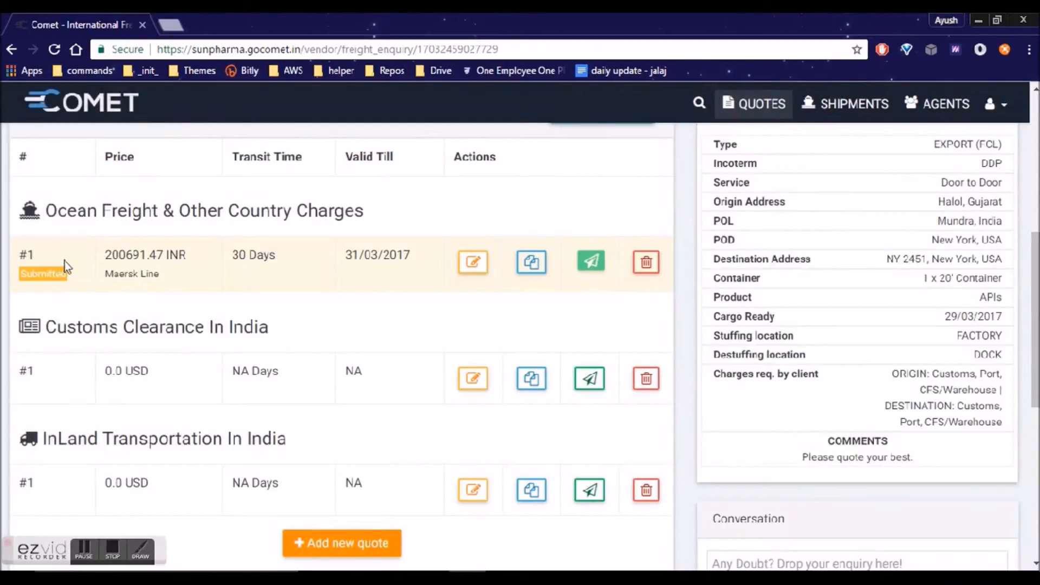
Check the shipping line, price and status of quote #1 under Ocean Freight & Other Country Charges
{"action": "left_click_drag", "start_coordinate": [112, 274], "coordinate": [162, 274]}
{"action": "left_click_drag", "start_coordinate": [106, 254], "coordinate": [112, 256]}
{"action": "left_click", "coordinate": [175, 258]}
{"action": "double_click", "coordinate": [46, 271]}
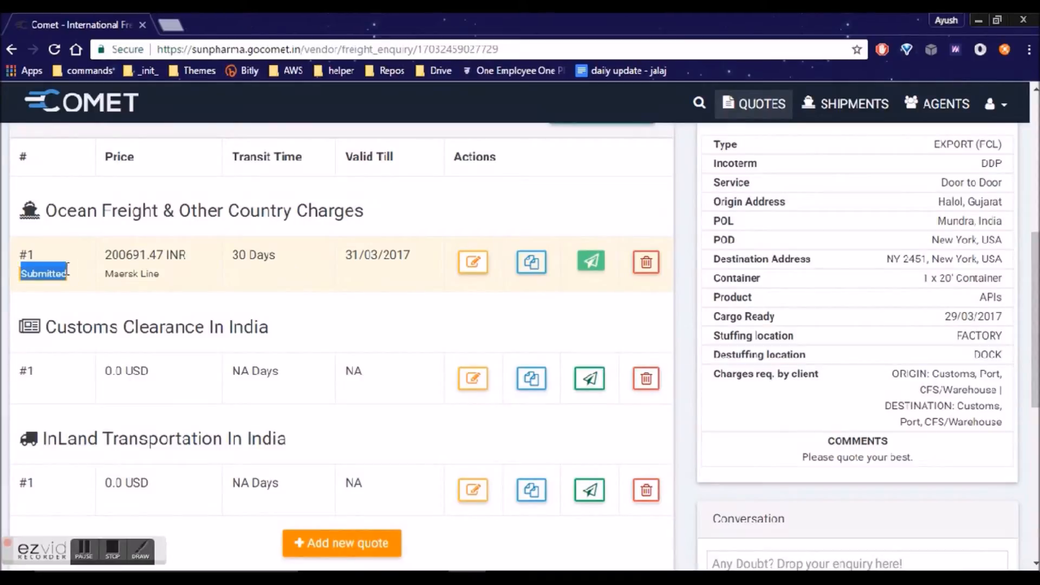
{"action": "left_click", "coordinate": [390, 273]}
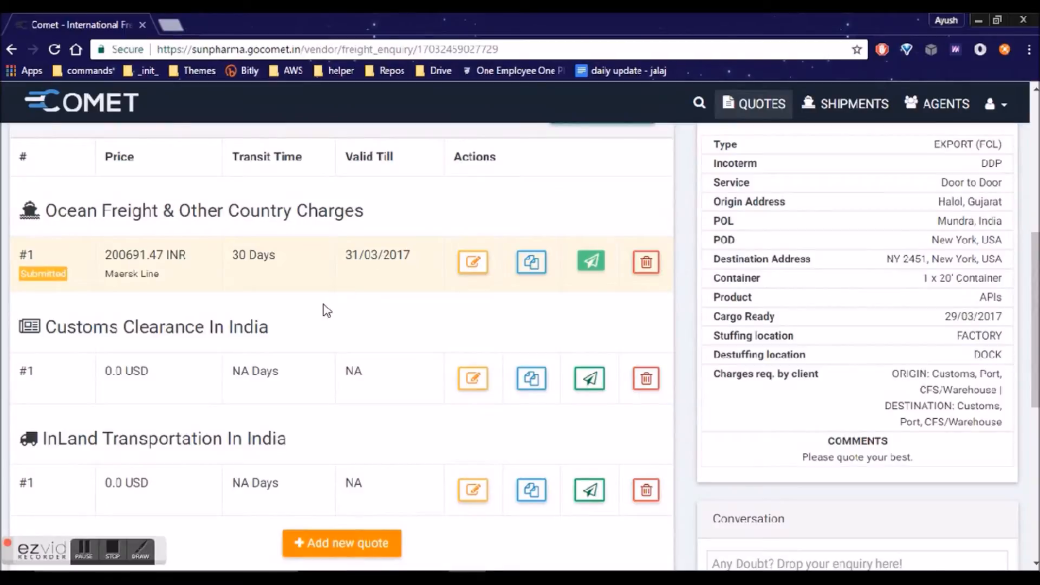
In the Customs Clearance In India quote, set the Agency charge to 5000 INR per BL
{"action": "scroll", "coordinate": [325, 309], "scroll_direction": "down", "scroll_amount": 2}
{"action": "left_click", "coordinate": [474, 303]}
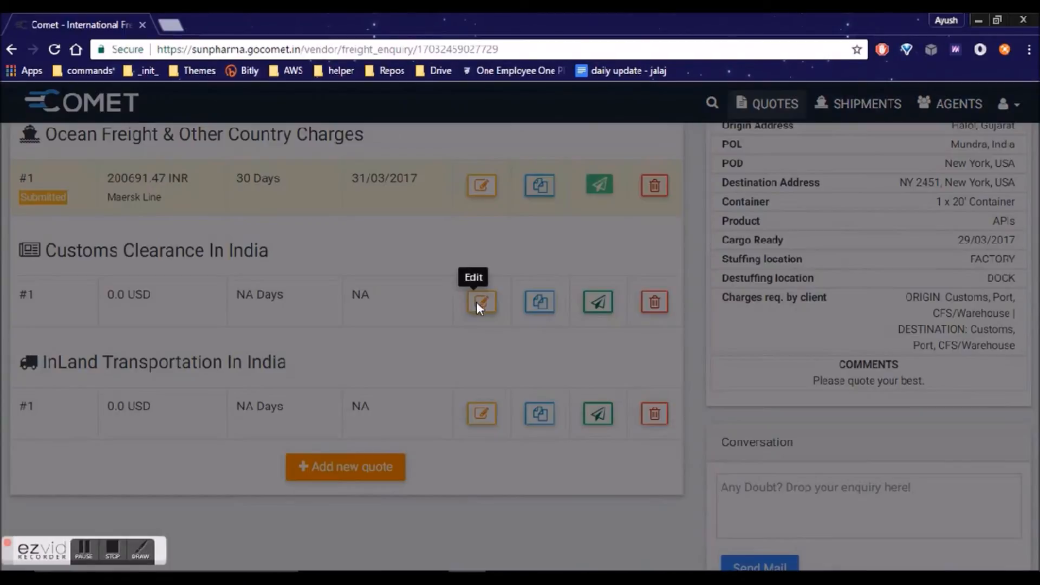
{"action": "left_click", "coordinate": [443, 313]}
{"action": "double_click", "coordinate": [443, 313]}
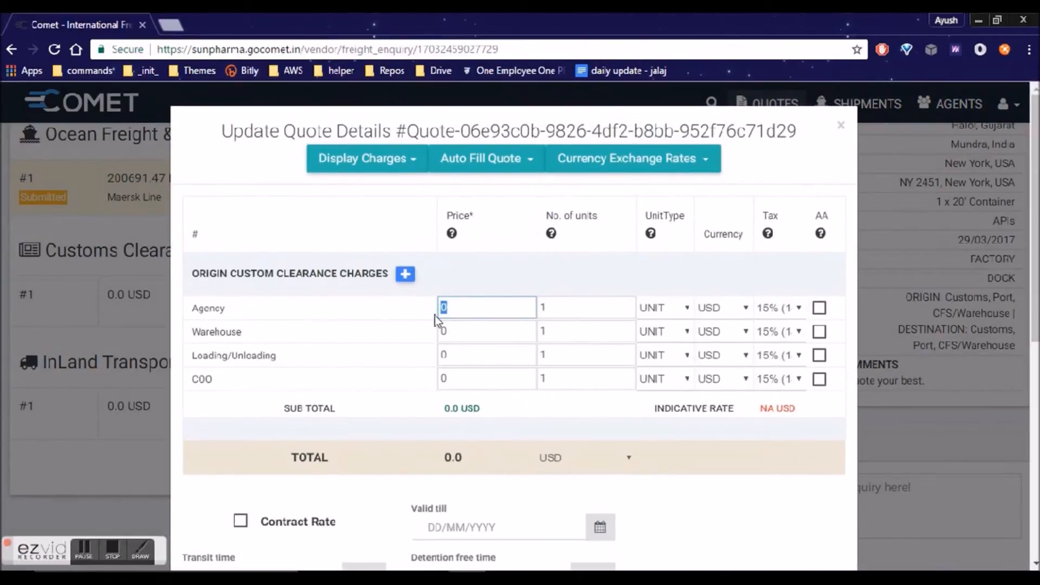
{"action": "type", "text": "5000"}
{"action": "left_click", "coordinate": [686, 315]}
{"action": "left_click", "coordinate": [658, 421]}
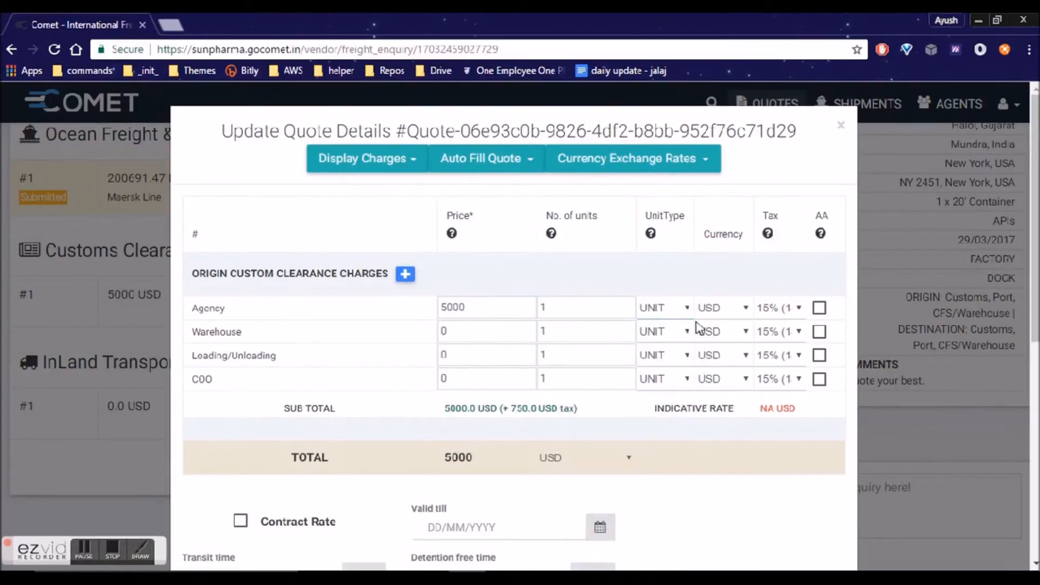
{"action": "left_click", "coordinate": [715, 313]}
{"action": "left_click", "coordinate": [707, 340]}
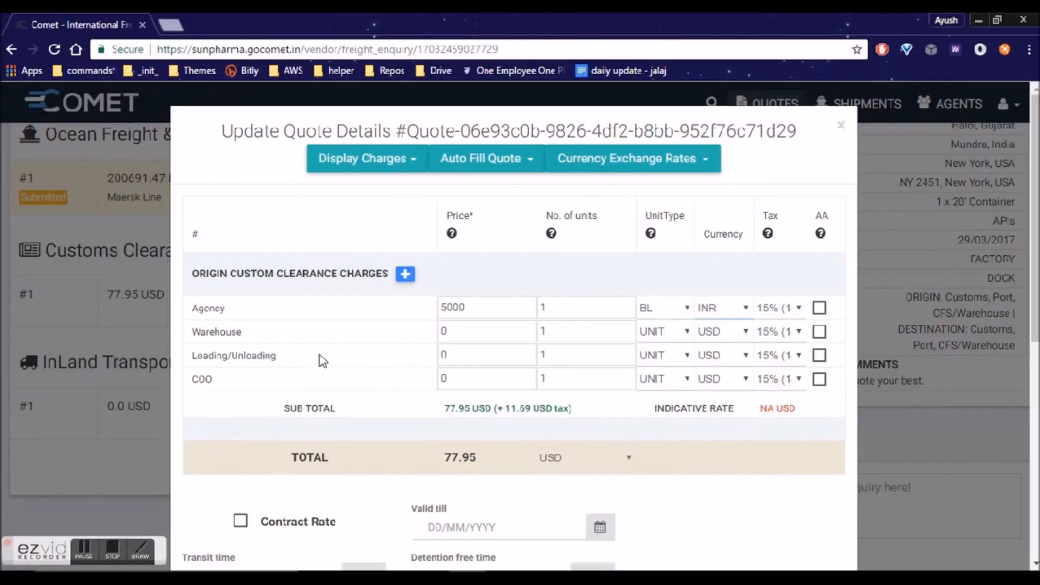
Set the customs clearance quote's total currency to INR and save the quote
{"action": "scroll", "coordinate": [484, 363], "scroll_direction": "down", "scroll_amount": 2}
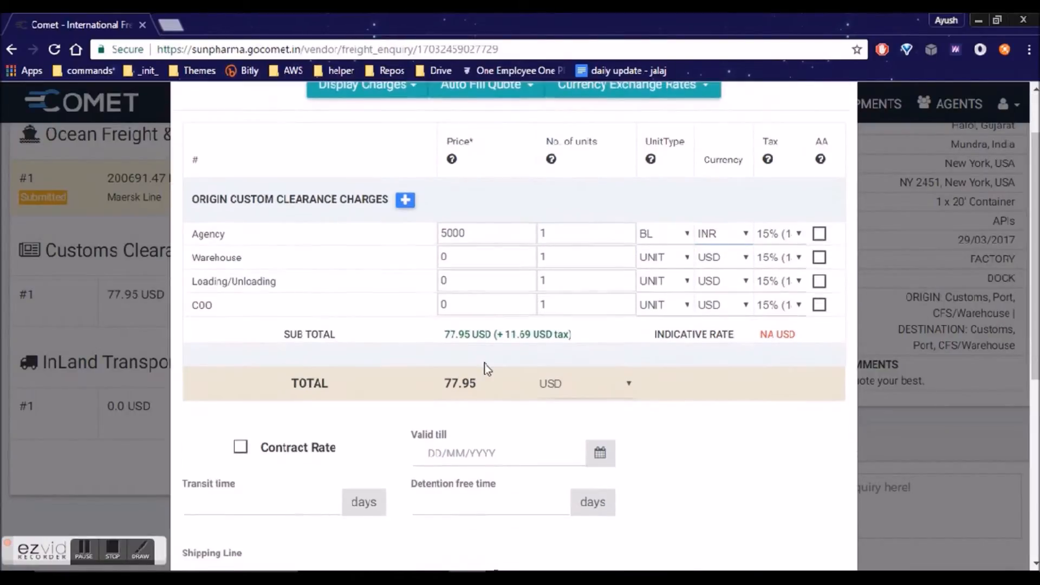
{"action": "scroll", "coordinate": [502, 356], "scroll_direction": "down", "scroll_amount": 2}
{"action": "left_click", "coordinate": [585, 304]}
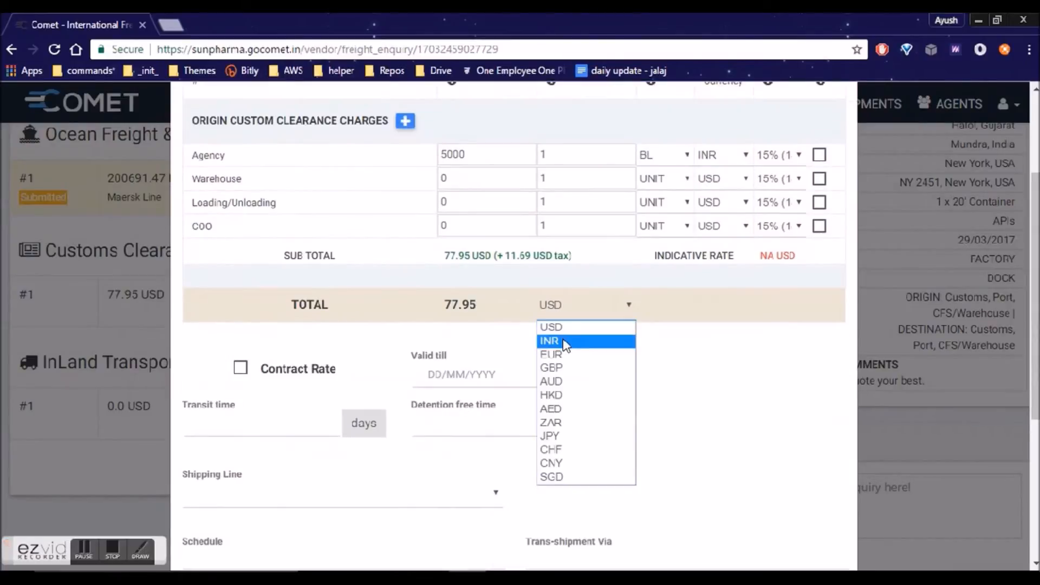
{"action": "left_click", "coordinate": [566, 340]}
{"action": "scroll", "coordinate": [633, 350], "scroll_direction": "down", "scroll_amount": 5}
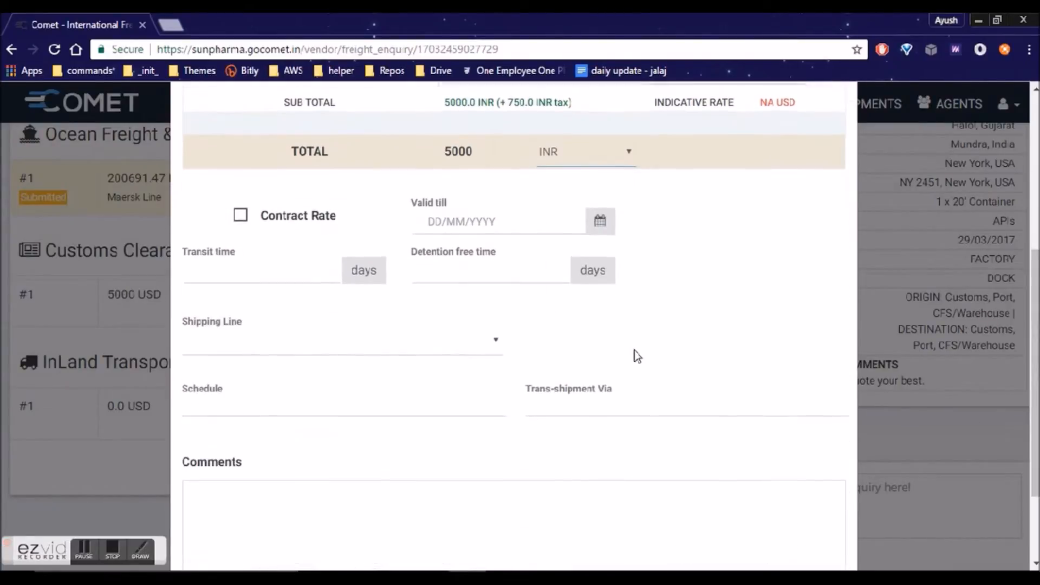
{"action": "left_click", "coordinate": [325, 433]}
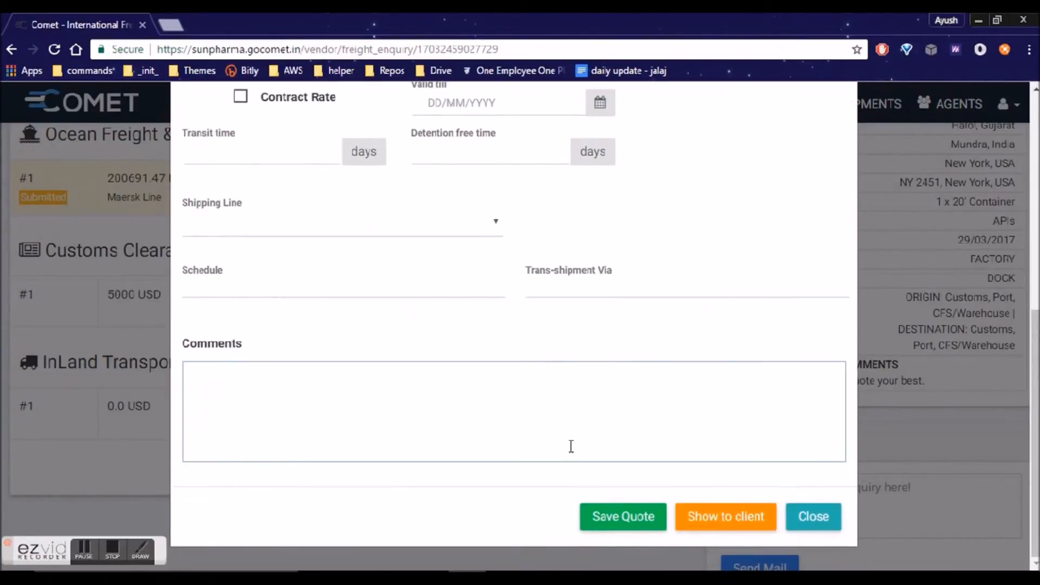
{"action": "left_click", "coordinate": [622, 517]}
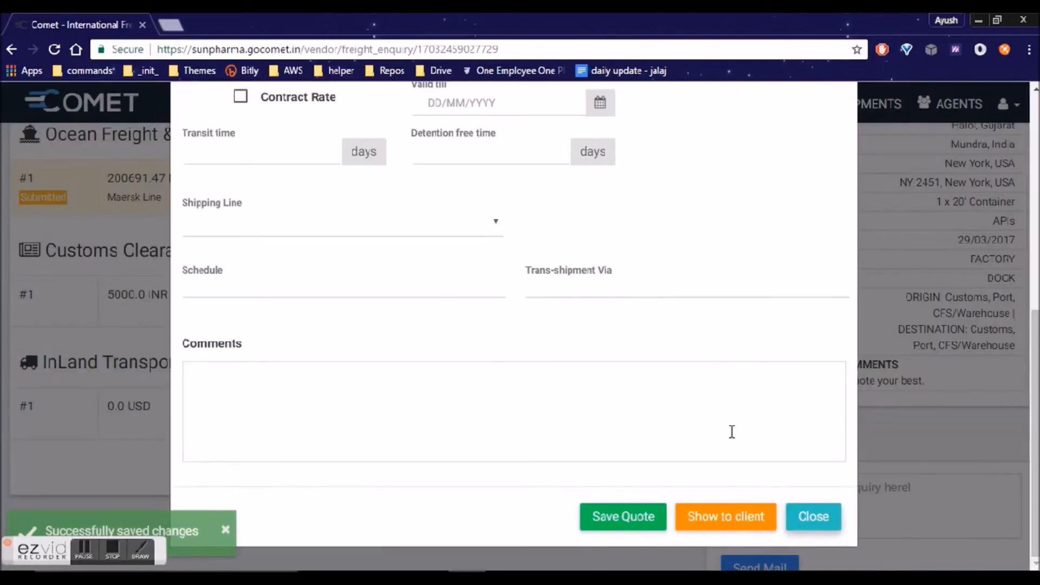
Close the quote details and send the Customs Clearance In India quote to the client, confirming the submission
{"action": "scroll", "coordinate": [116, 319], "scroll_direction": "up", "scroll_amount": 1}
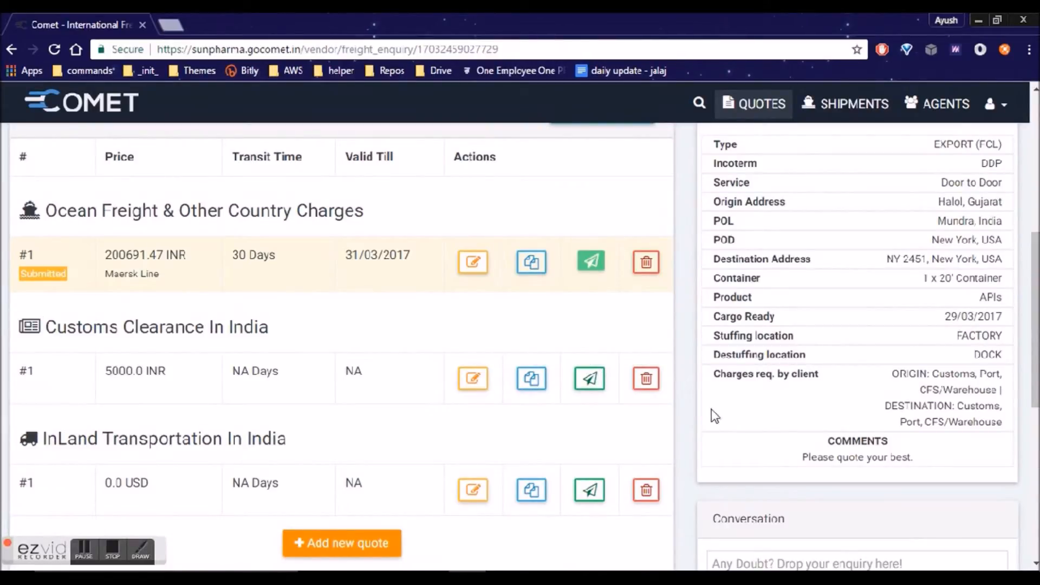
{"action": "left_click", "coordinate": [591, 379]}
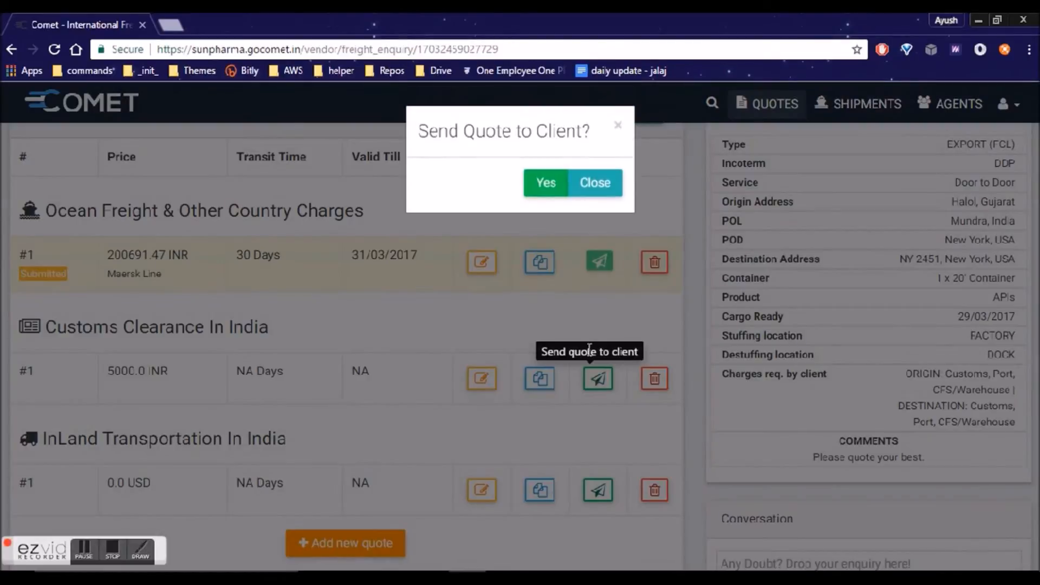
{"action": "left_click", "coordinate": [545, 185]}
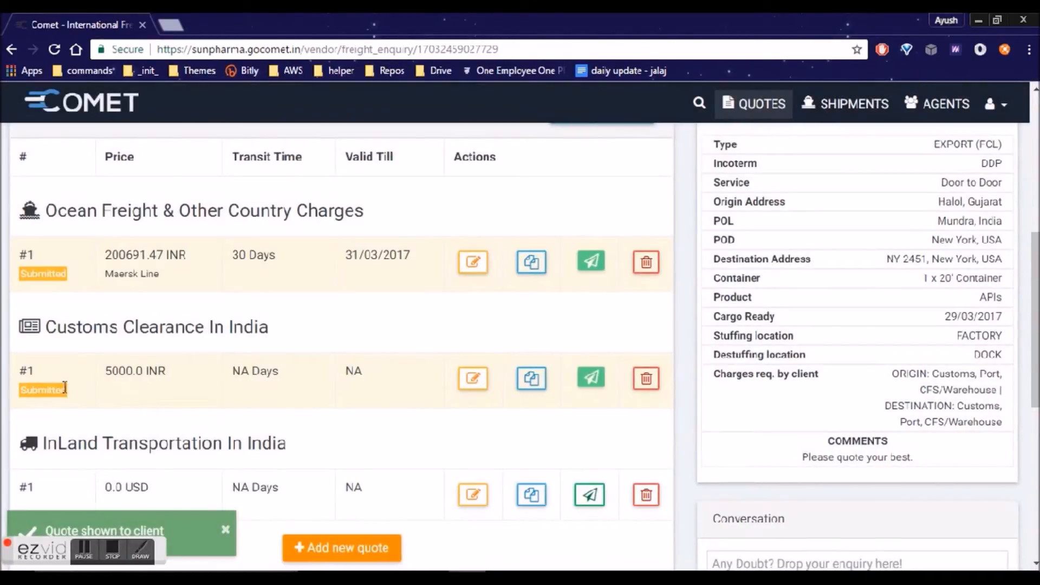
In the InLand Transportation In India quote, set the Origin Transportation charge to 10000 INR per CONTAINER
{"action": "scroll", "coordinate": [179, 376], "scroll_direction": "down", "scroll_amount": 1}
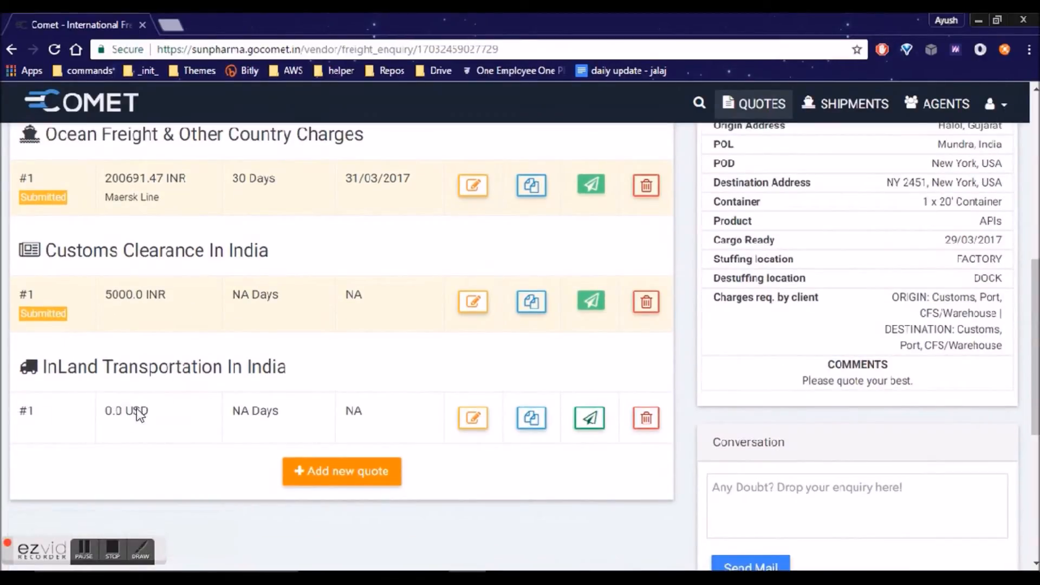
{"action": "left_click", "coordinate": [471, 418]}
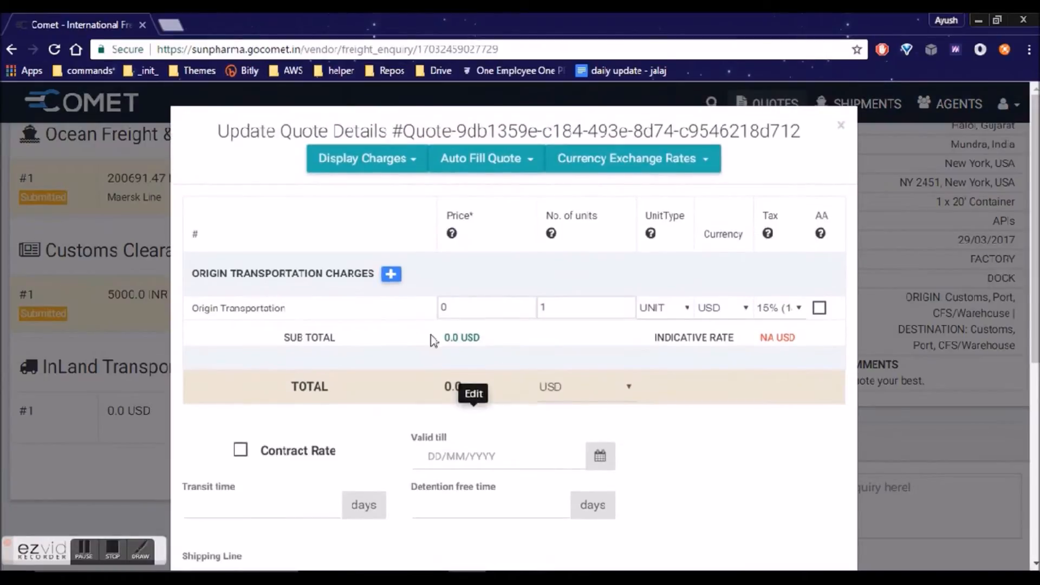
{"action": "left_click", "coordinate": [439, 307]}
{"action": "type", "text": "`00"}
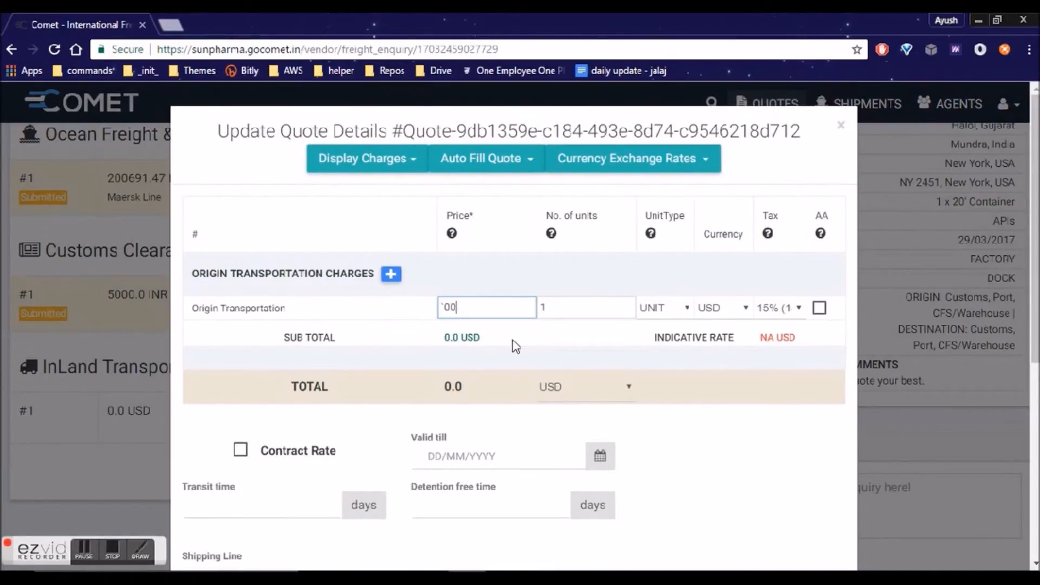
{"action": "type", "text": "010000"}
{"action": "left_click", "coordinate": [662, 311]}
{"action": "left_click", "coordinate": [661, 310]}
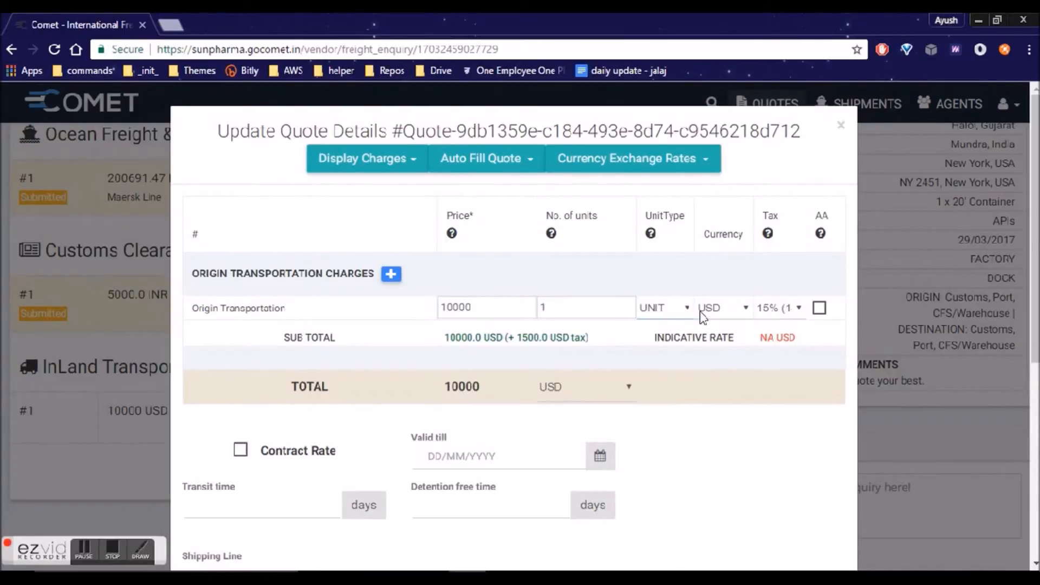
{"action": "left_click", "coordinate": [702, 310]}
{"action": "left_click", "coordinate": [704, 341]}
{"action": "left_click", "coordinate": [674, 311]}
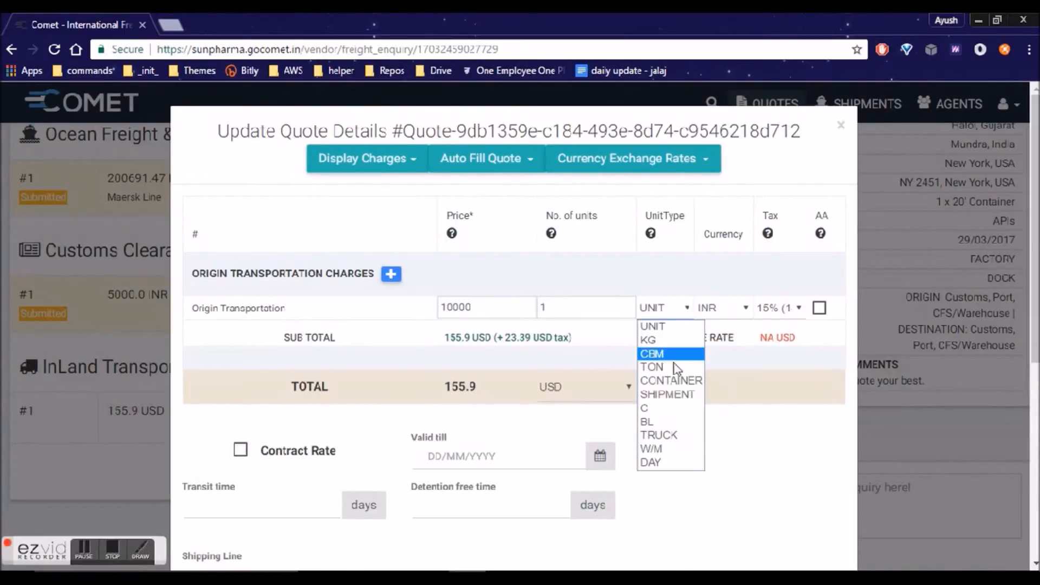
{"action": "left_click", "coordinate": [658, 381]}
Save the inland transportation quote, show it to the client and close its details
{"action": "scroll", "coordinate": [535, 394], "scroll_direction": "down", "scroll_amount": 7}
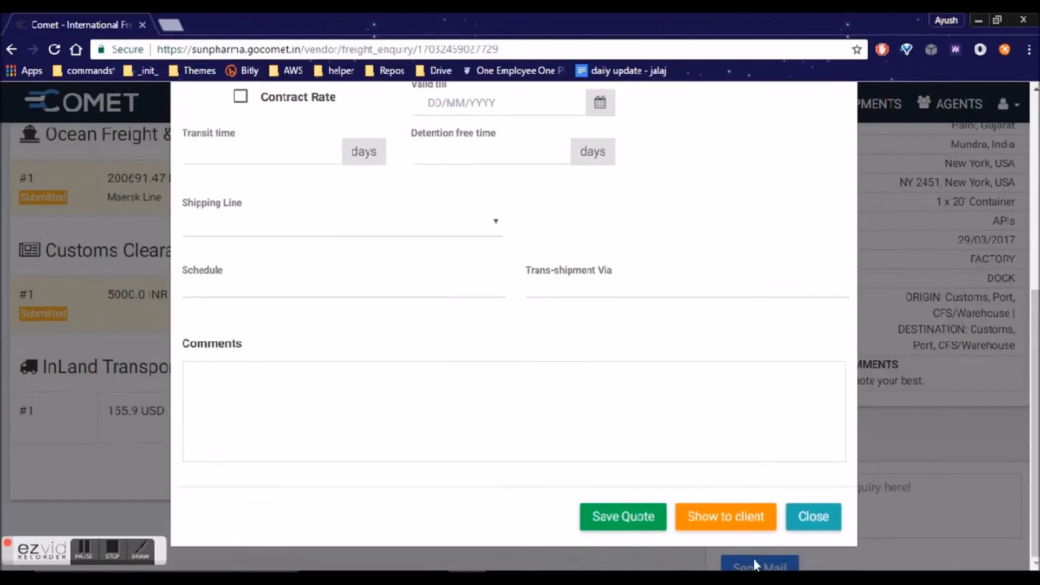
{"action": "left_click", "coordinate": [623, 517]}
{"action": "left_click", "coordinate": [709, 519]}
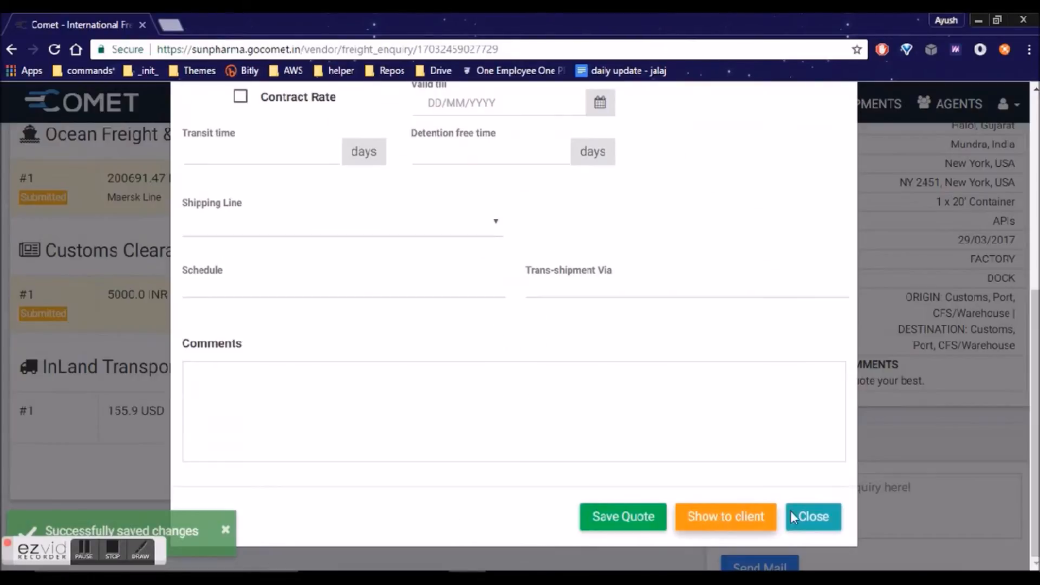
{"action": "left_click", "coordinate": [814, 520]}
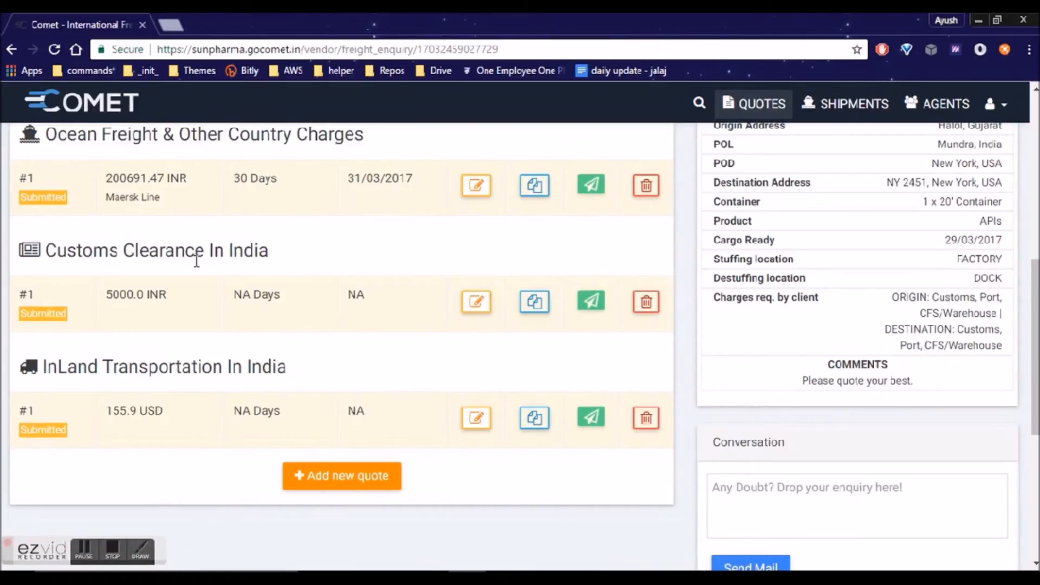
Create a copy of the submitted Maersk Line quote under Ocean Freight & Other Country Charges
{"action": "left_click_drag", "start_coordinate": [114, 197], "coordinate": [162, 202]}
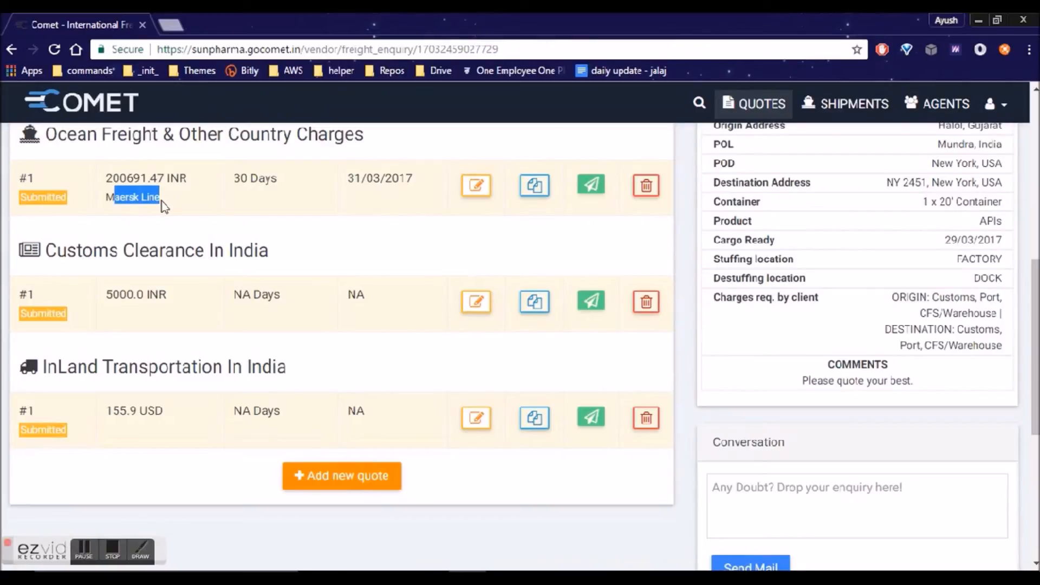
{"action": "left_click", "coordinate": [112, 201]}
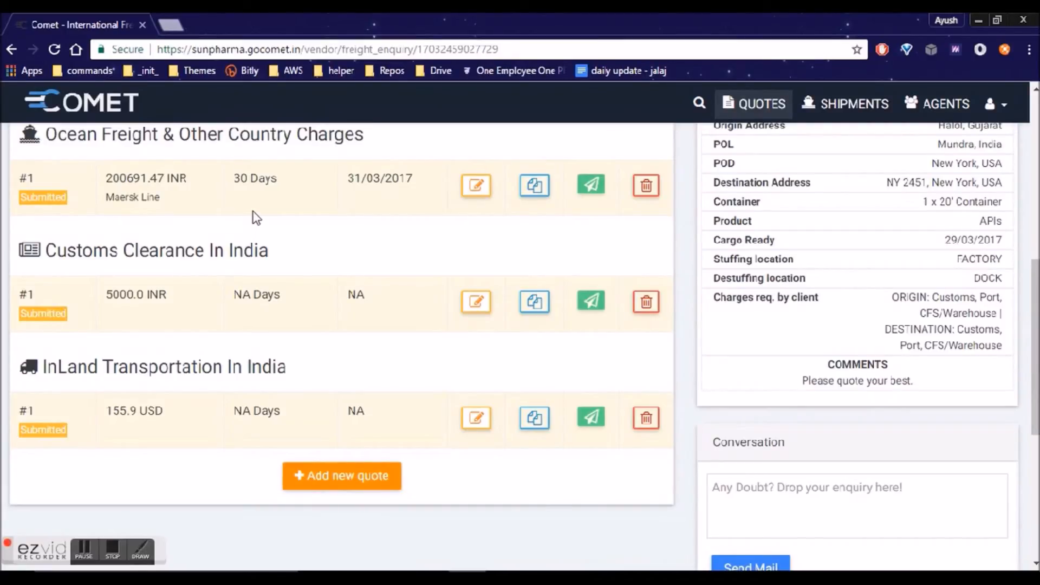
{"action": "left_click", "coordinate": [537, 194]}
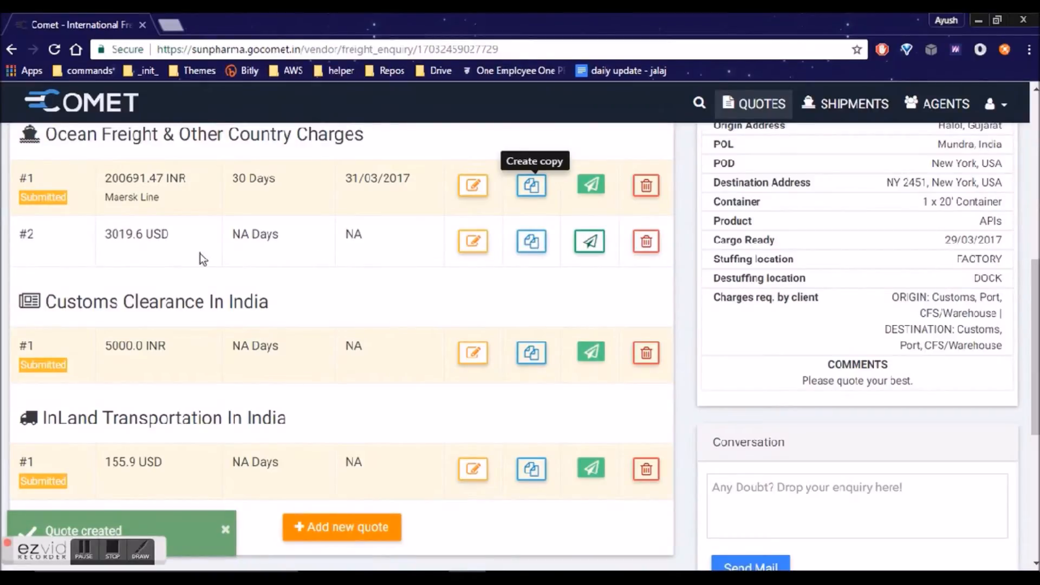
Open the copied ocean freight quote #2, review its charges and set the Ocean Freight 20ft price to 1400
{"action": "left_click", "coordinate": [479, 248]}
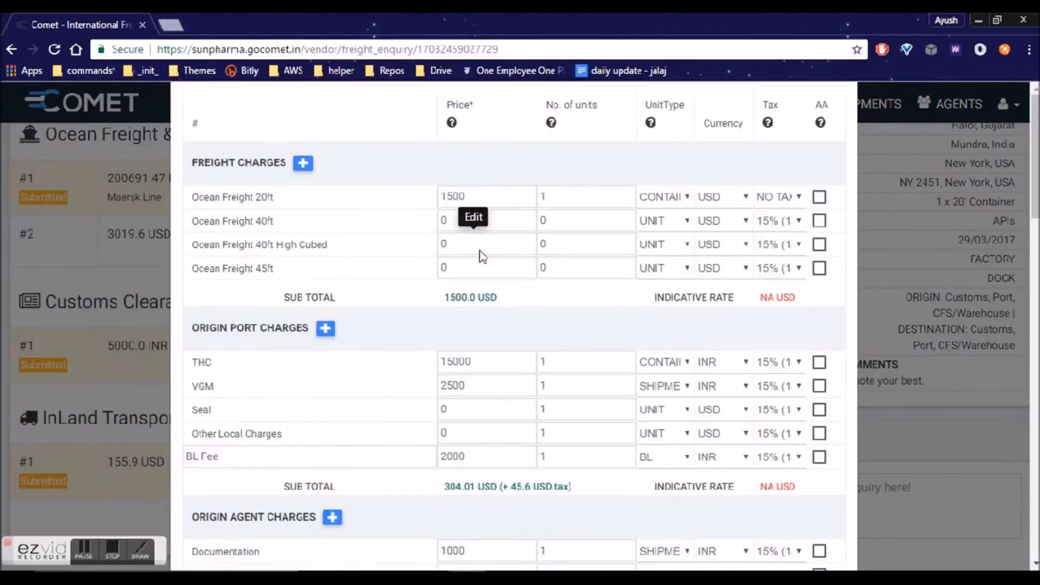
{"action": "scroll", "coordinate": [399, 372], "scroll_direction": "down", "scroll_amount": 4}
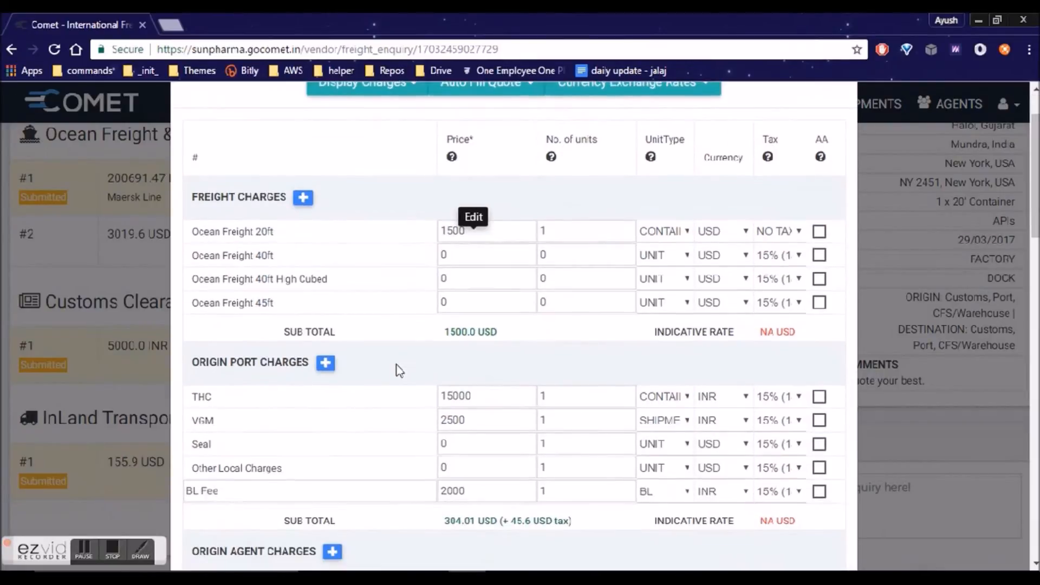
{"action": "scroll", "coordinate": [399, 371], "scroll_direction": "down", "scroll_amount": 7}
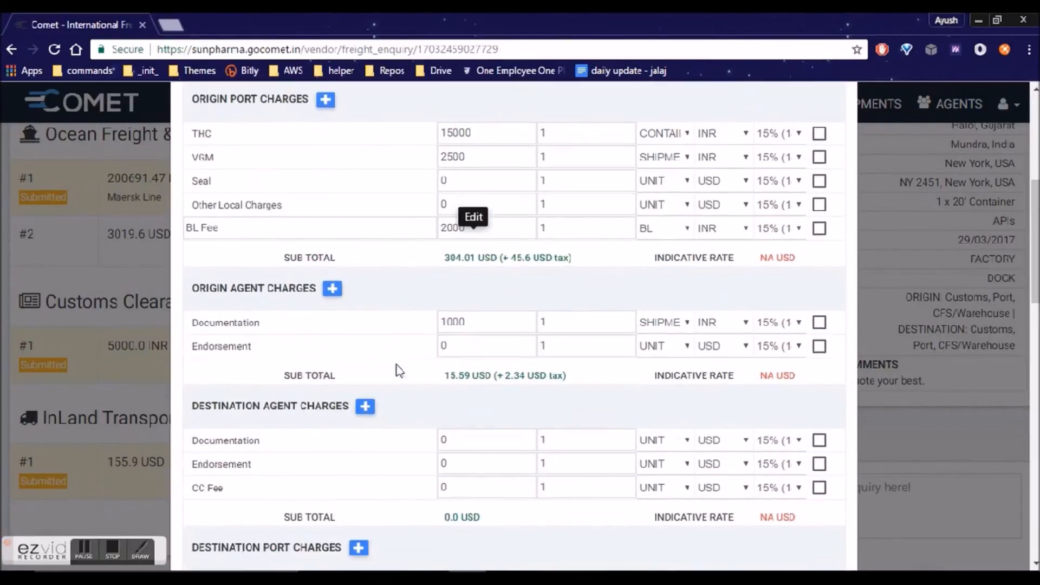
{"action": "scroll", "coordinate": [400, 372], "scroll_direction": "down", "scroll_amount": 1}
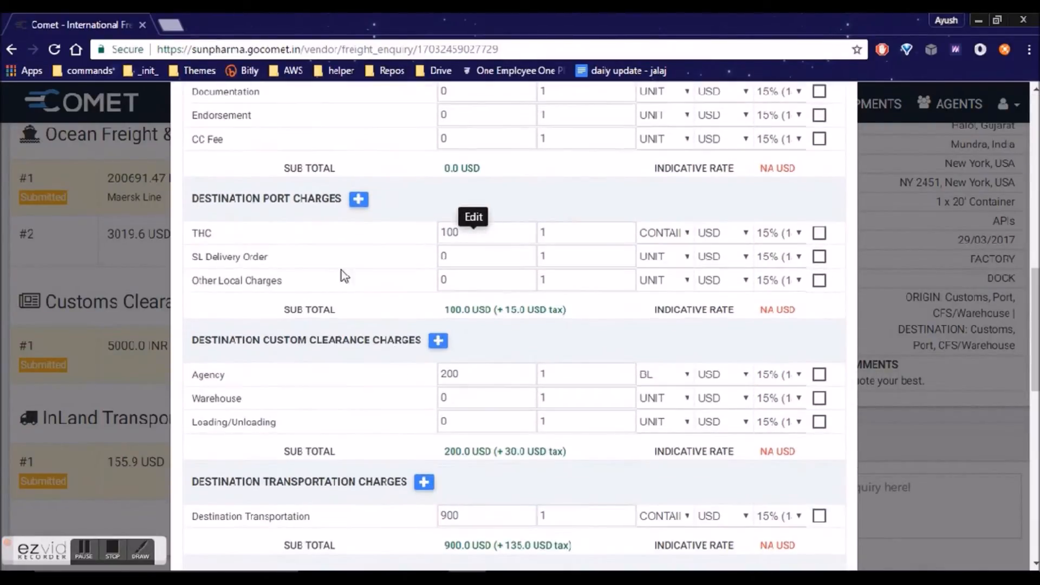
{"action": "scroll", "coordinate": [323, 374], "scroll_direction": "down", "scroll_amount": 1}
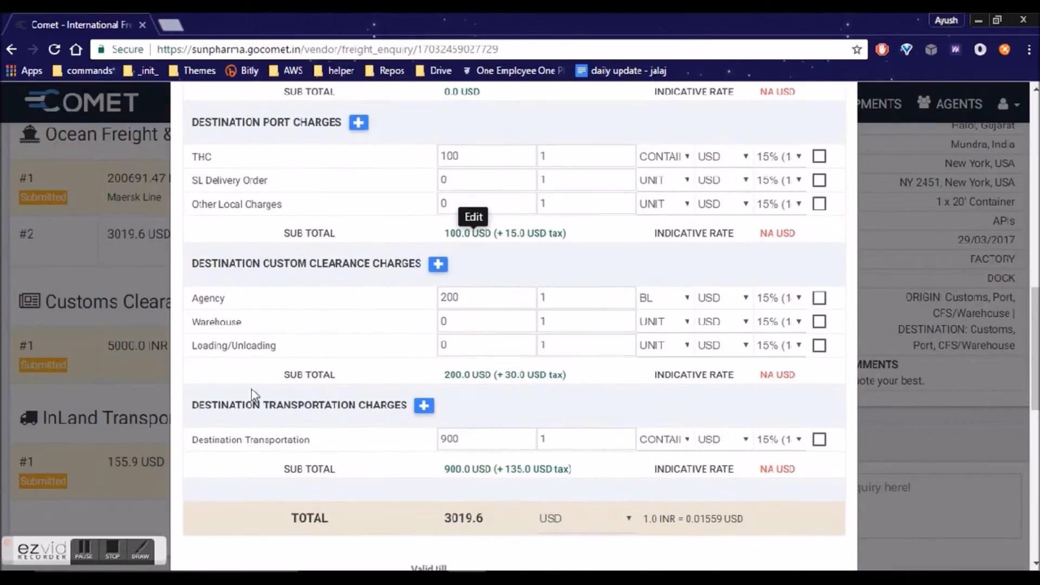
{"action": "scroll", "coordinate": [401, 408], "scroll_direction": "up", "scroll_amount": 12}
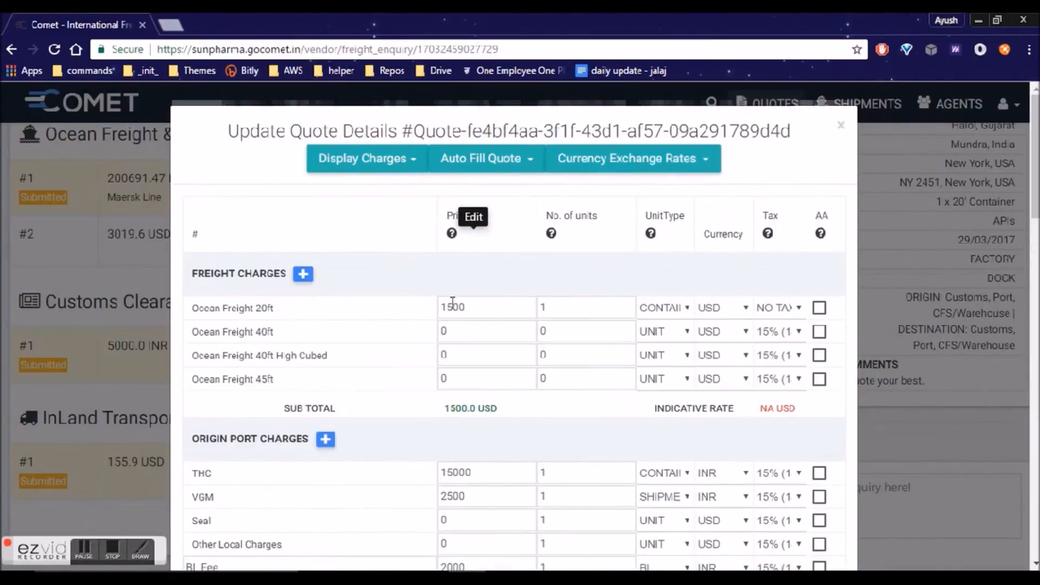
{"action": "left_click_drag", "start_coordinate": [448, 307], "coordinate": [453, 307]}
{"action": "type", "text": "400"}
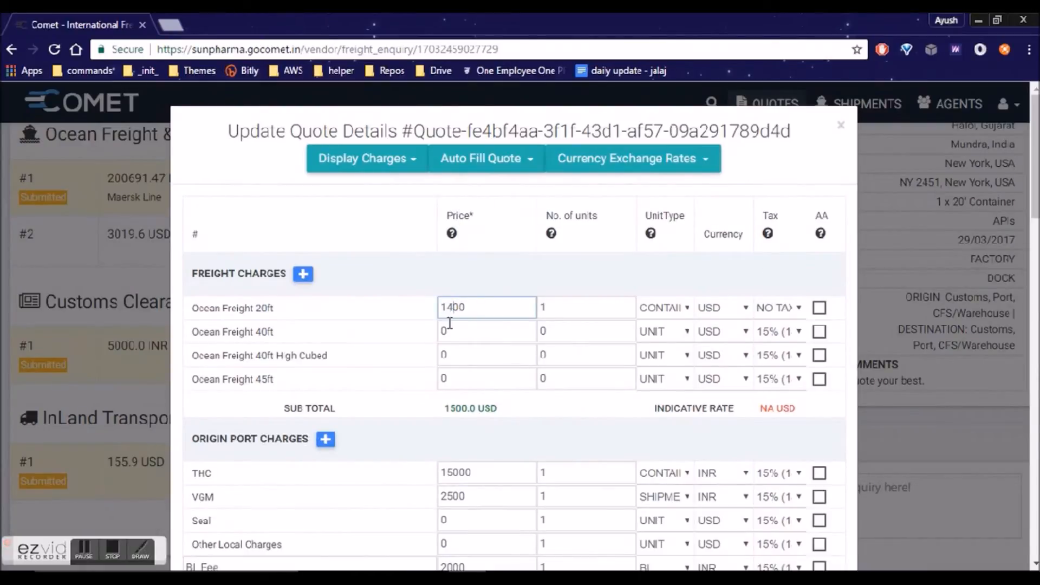
Set the total currency of ocean freight quote #2 to INR
{"action": "scroll", "coordinate": [417, 353], "scroll_direction": "down", "scroll_amount": 10}
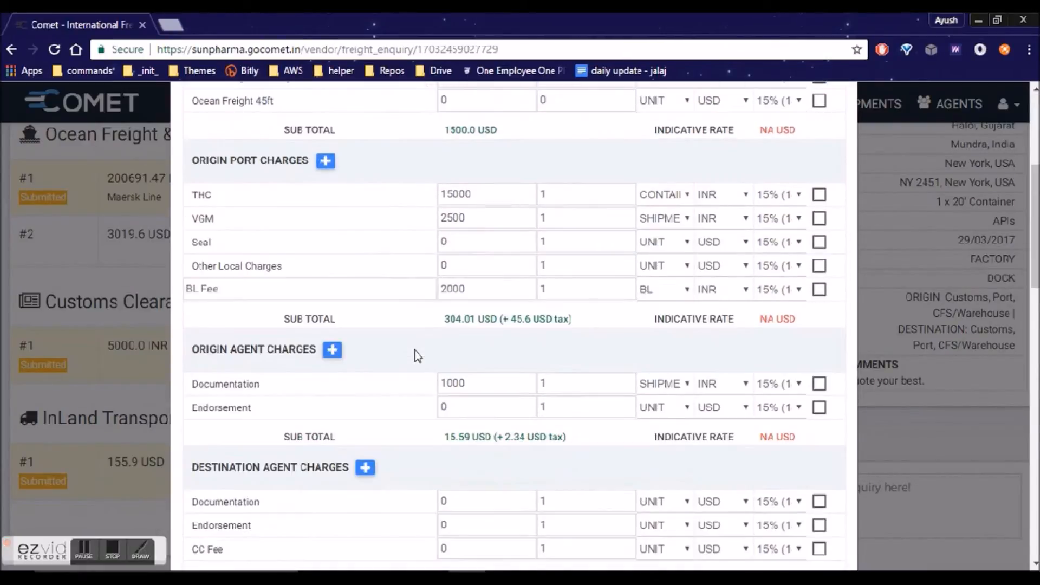
{"action": "scroll", "coordinate": [415, 355], "scroll_direction": "down", "scroll_amount": 5}
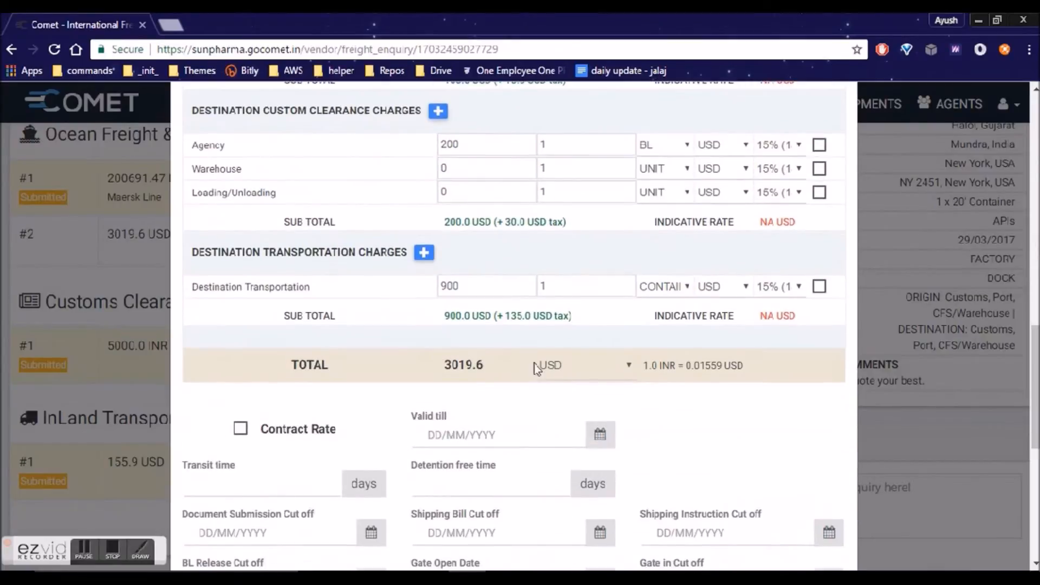
{"action": "left_click", "coordinate": [544, 369]}
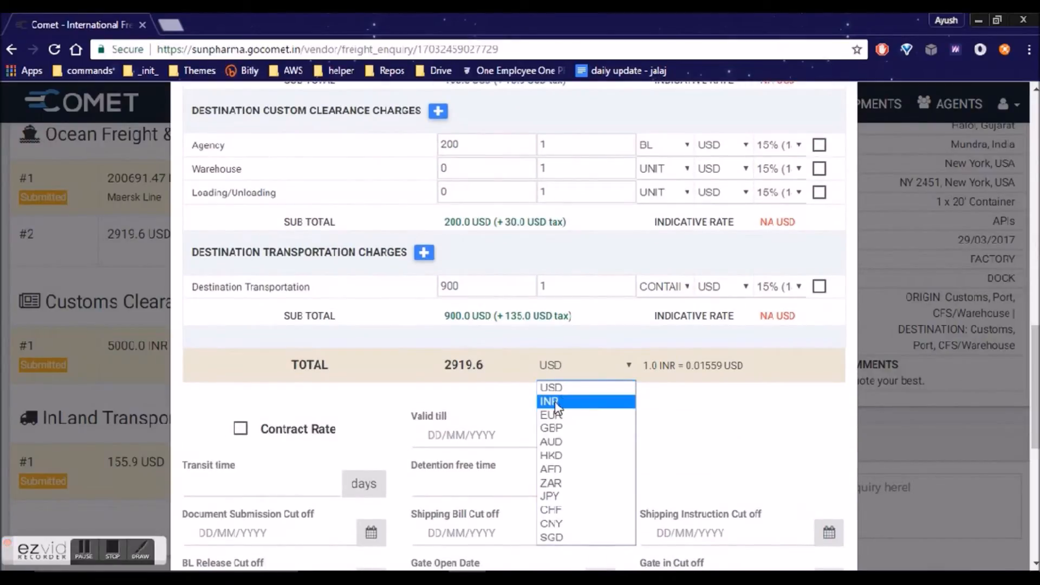
{"action": "left_click", "coordinate": [562, 406]}
{"action": "scroll", "coordinate": [362, 366], "scroll_direction": "down", "scroll_amount": 1}
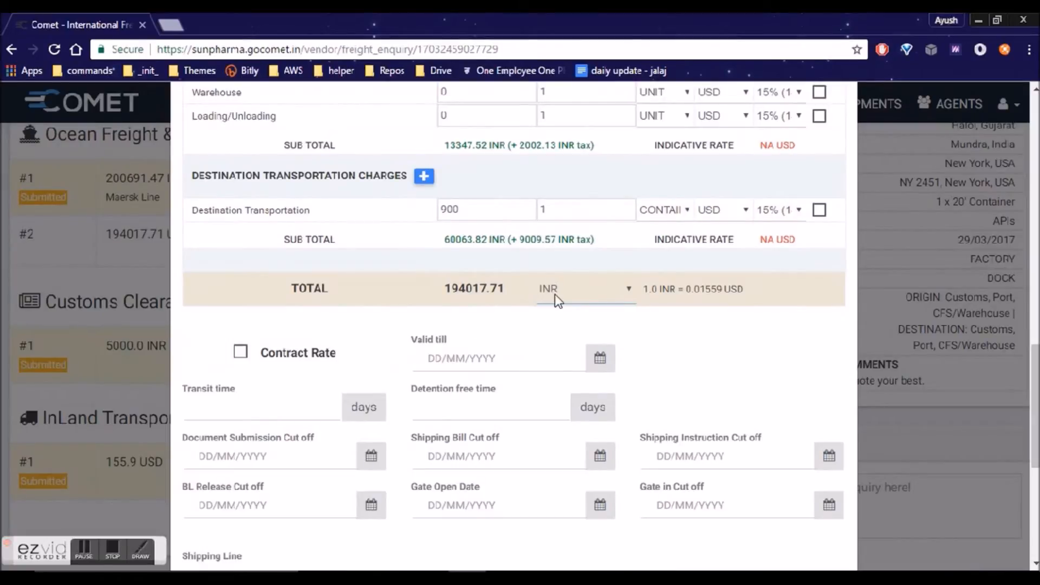
{"action": "scroll", "coordinate": [407, 319], "scroll_direction": "down", "scroll_amount": 1}
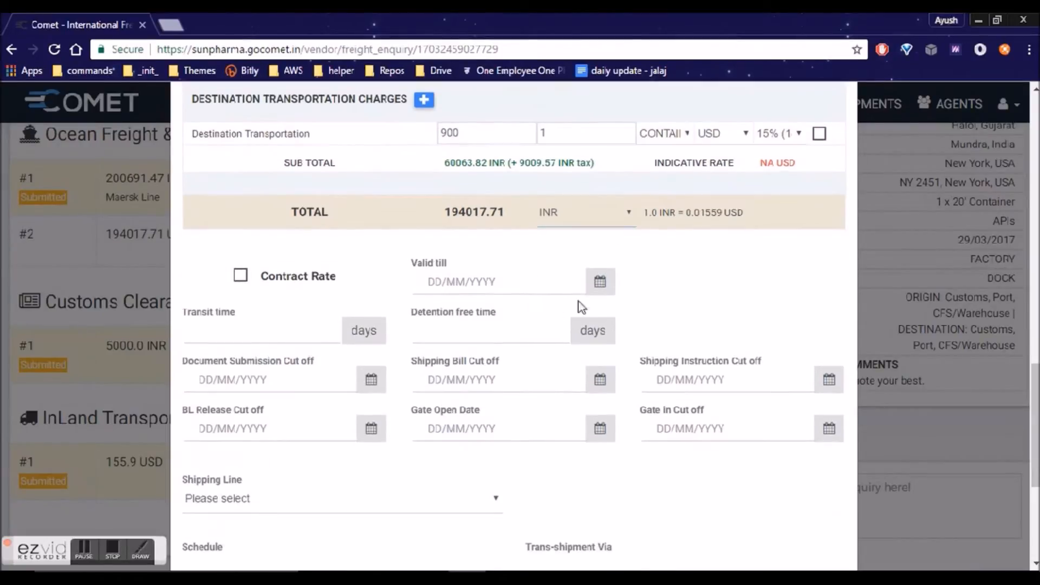
Set ocean freight quote #2 valid till 31/03/2017, with a transit time of 40 days and detention free time of 14 days
{"action": "left_click", "coordinate": [598, 285]}
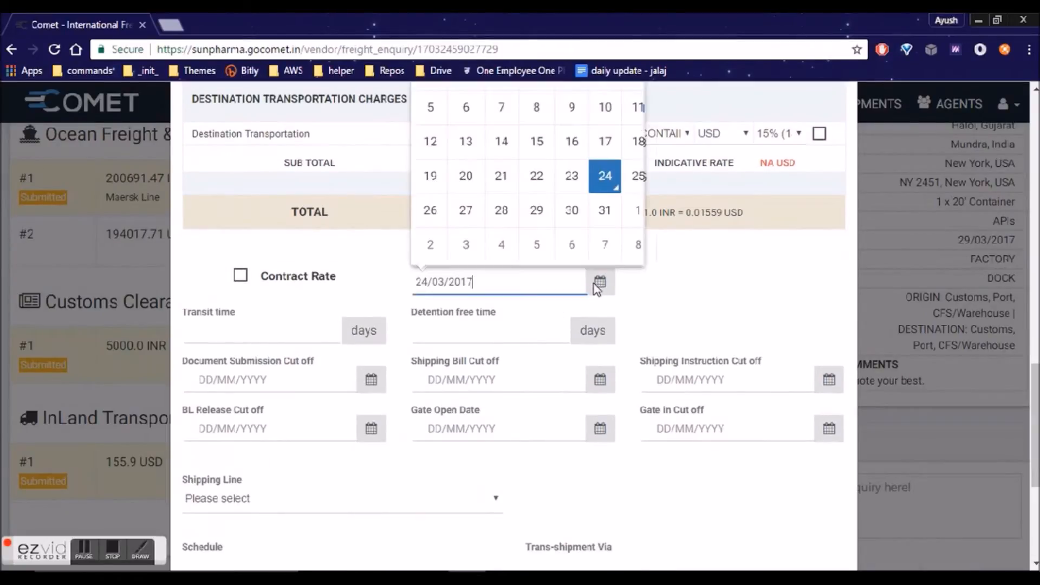
{"action": "left_click", "coordinate": [613, 215]}
{"action": "left_click", "coordinate": [242, 334]}
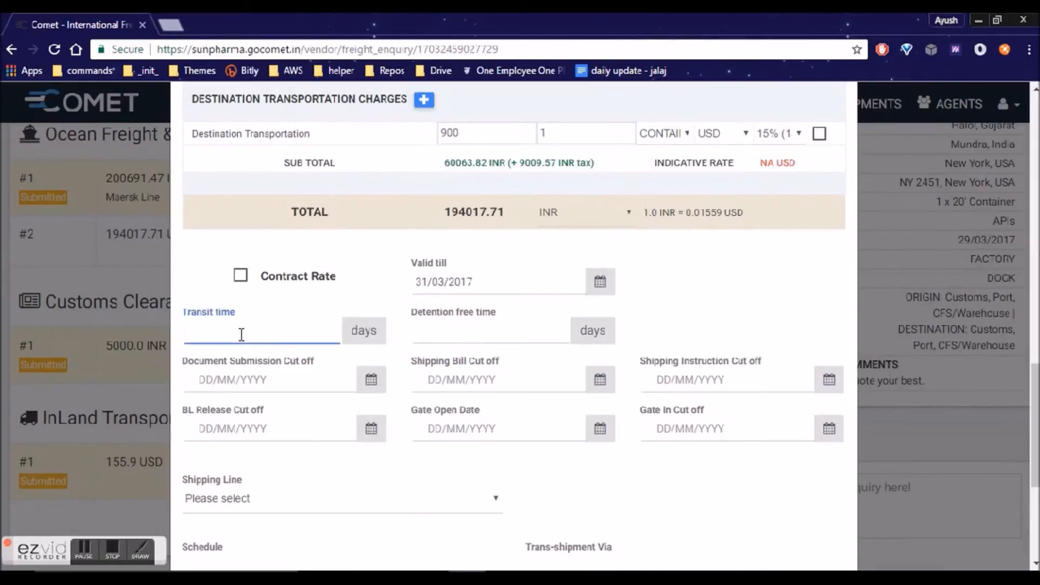
{"action": "type", "text": "40"}
{"action": "left_click", "coordinate": [444, 331]}
{"action": "type", "text": "14"}
Choose NYK as the shipping line for ocean freight quote #2
{"action": "scroll", "coordinate": [322, 281], "scroll_direction": "down", "scroll_amount": 3}
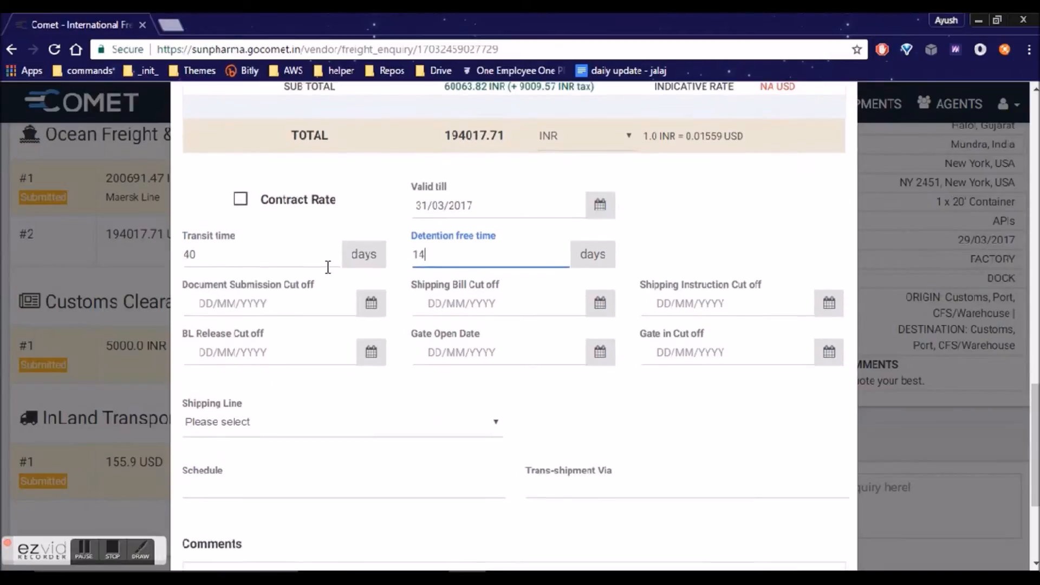
{"action": "scroll", "coordinate": [323, 276], "scroll_direction": "down", "scroll_amount": 1}
{"action": "left_click", "coordinate": [313, 273]}
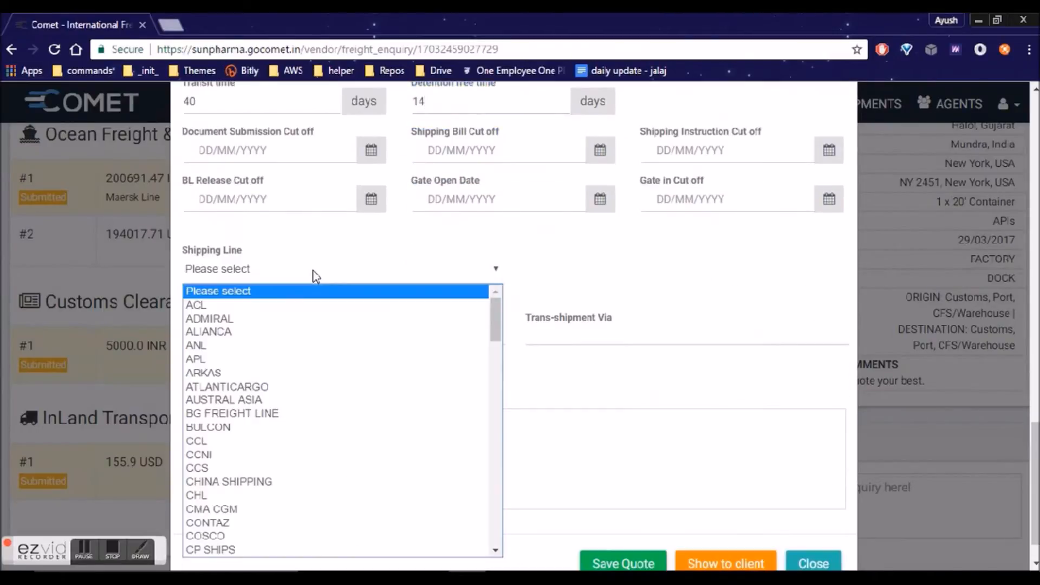
{"action": "key", "text": "n"}
{"action": "scroll", "coordinate": [321, 348], "scroll_direction": "down", "scroll_amount": 3}
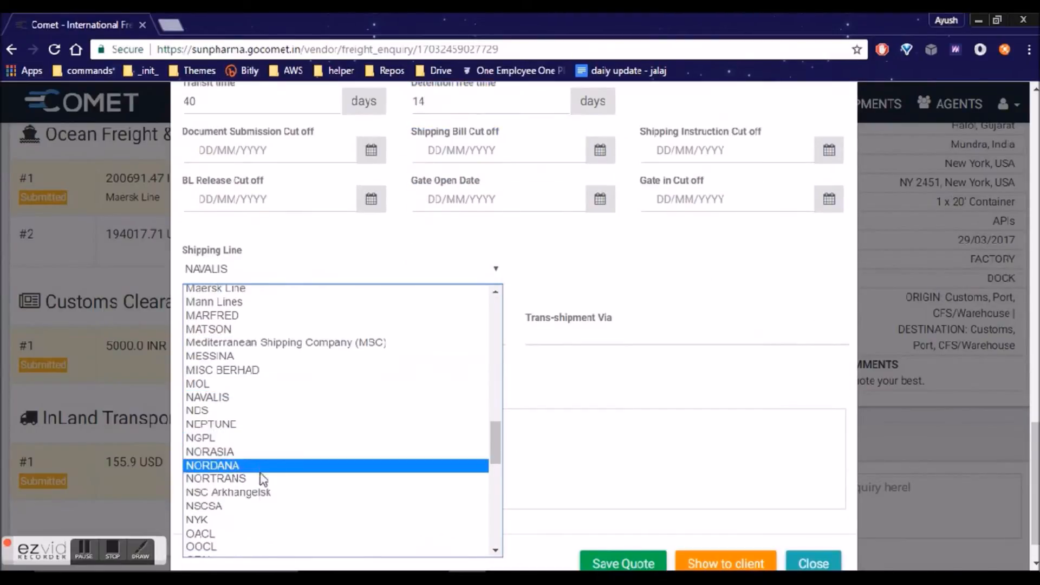
{"action": "left_click", "coordinate": [539, 383]}
{"action": "type", "text": "ny"}
Enter the schedule "Wed, Sat" and trans-shipment via "Port Kelang" for ocean freight quote #2
{"action": "left_click", "coordinate": [326, 333]}
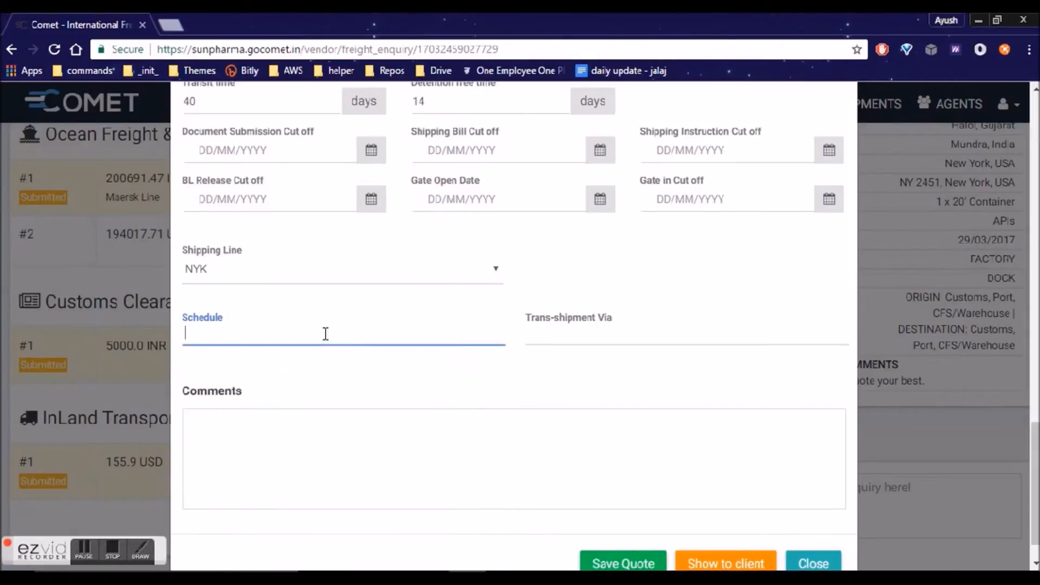
{"action": "type", "text": "Wed, Sat"}
{"action": "left_click", "coordinate": [585, 338]}
{"action": "scroll", "coordinate": [419, 368], "scroll_direction": "down", "scroll_amount": 1}
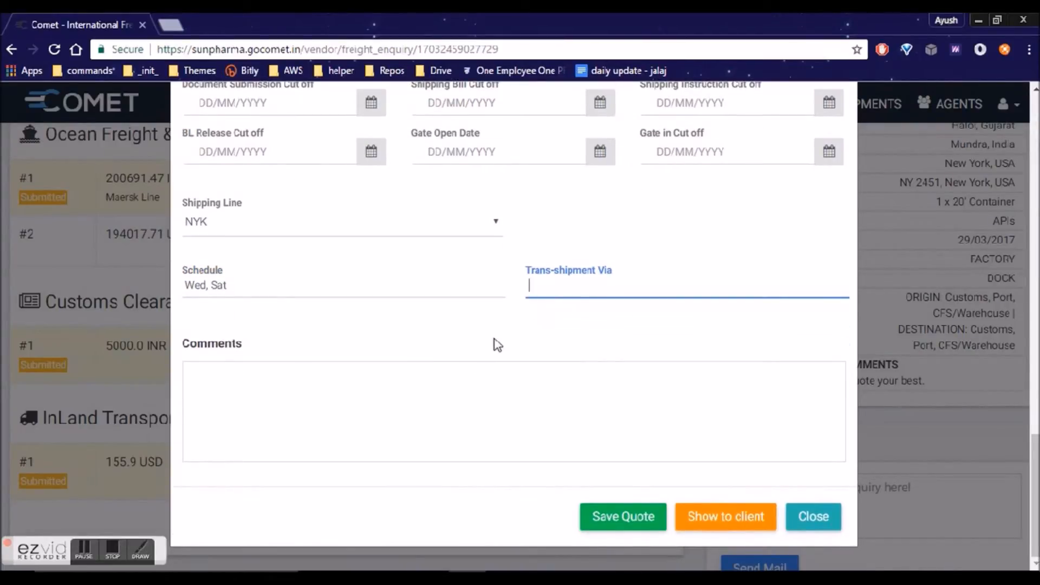
{"action": "type", "text": "Port Kelang"}
Save the NYK ocean freight quote, show it to the client and close its details
{"action": "left_click", "coordinate": [413, 399]}
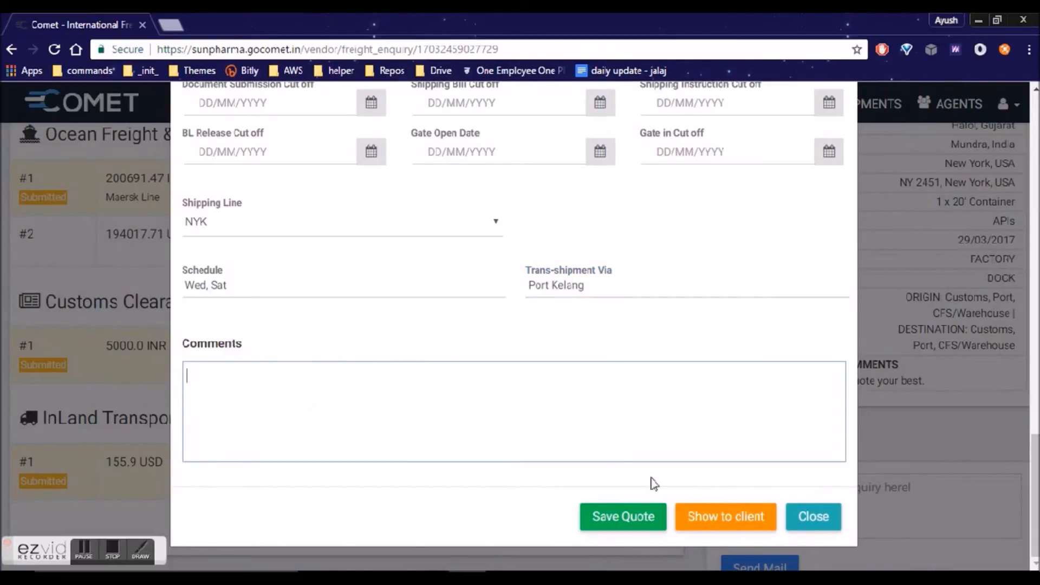
{"action": "left_click", "coordinate": [615, 516]}
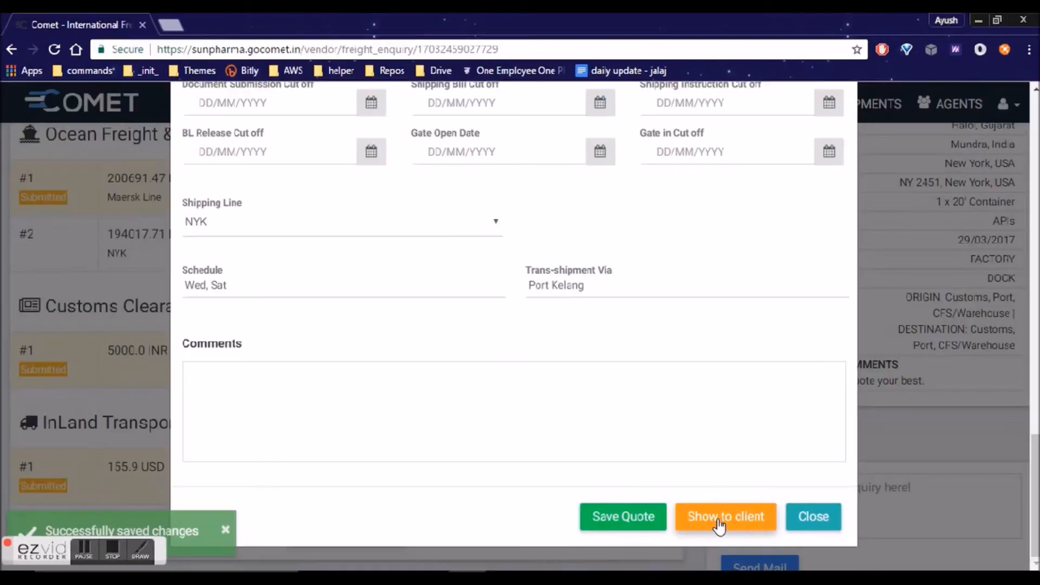
{"action": "left_click", "coordinate": [719, 523]}
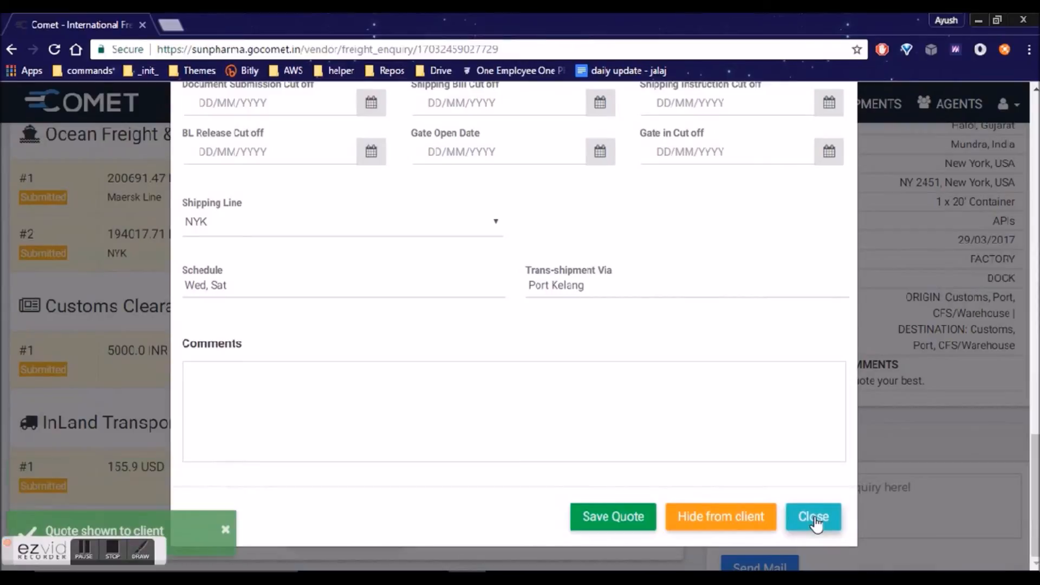
{"action": "left_click", "coordinate": [813, 518]}
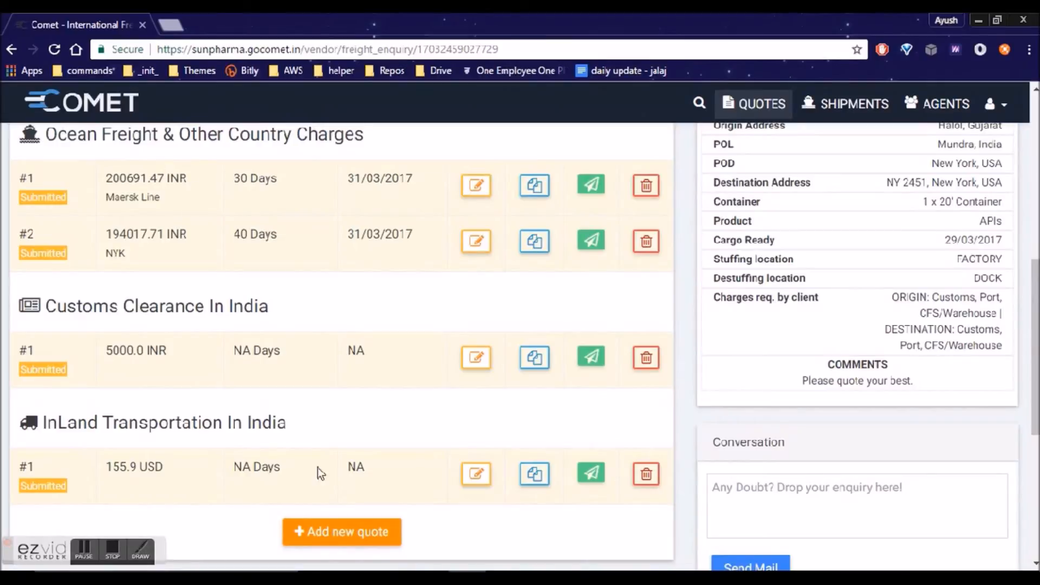
Add a new quote to the enquiry and look over the blank ocean freight quote #3 and the other new entries
{"action": "left_click", "coordinate": [322, 530]}
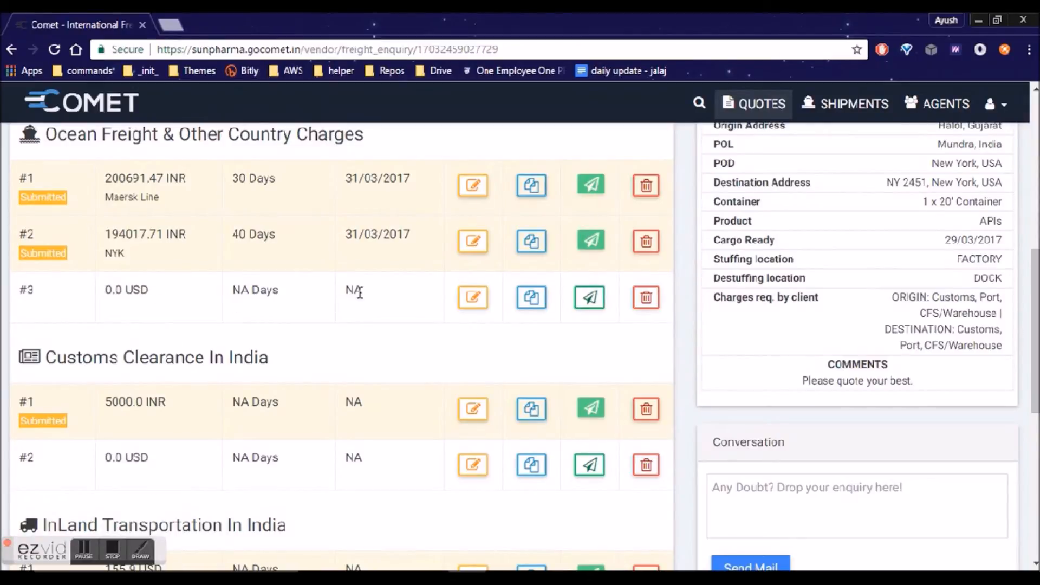
{"action": "left_click", "coordinate": [471, 299]}
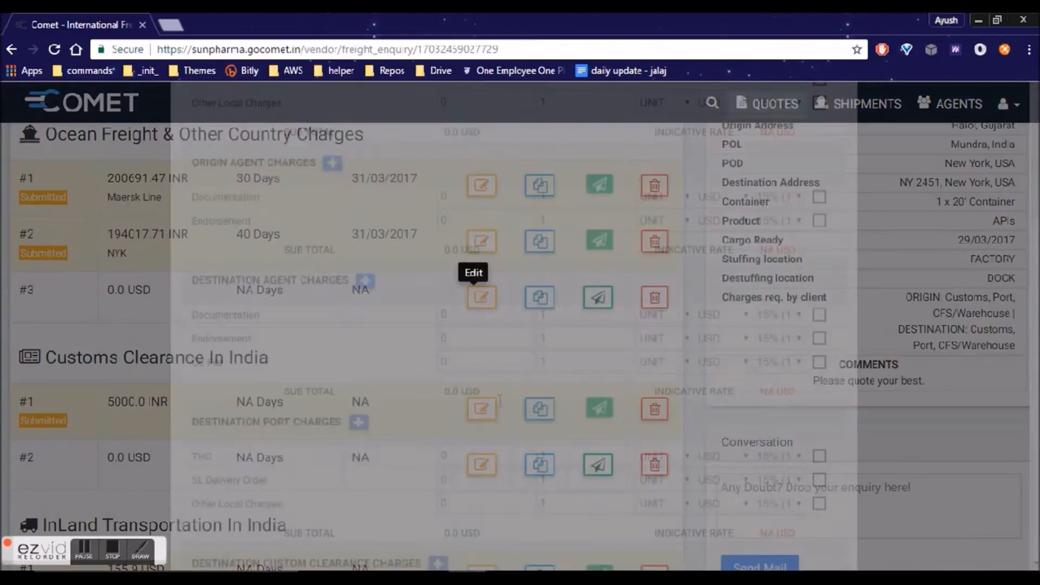
{"action": "scroll", "coordinate": [436, 355], "scroll_direction": "down", "scroll_amount": 13}
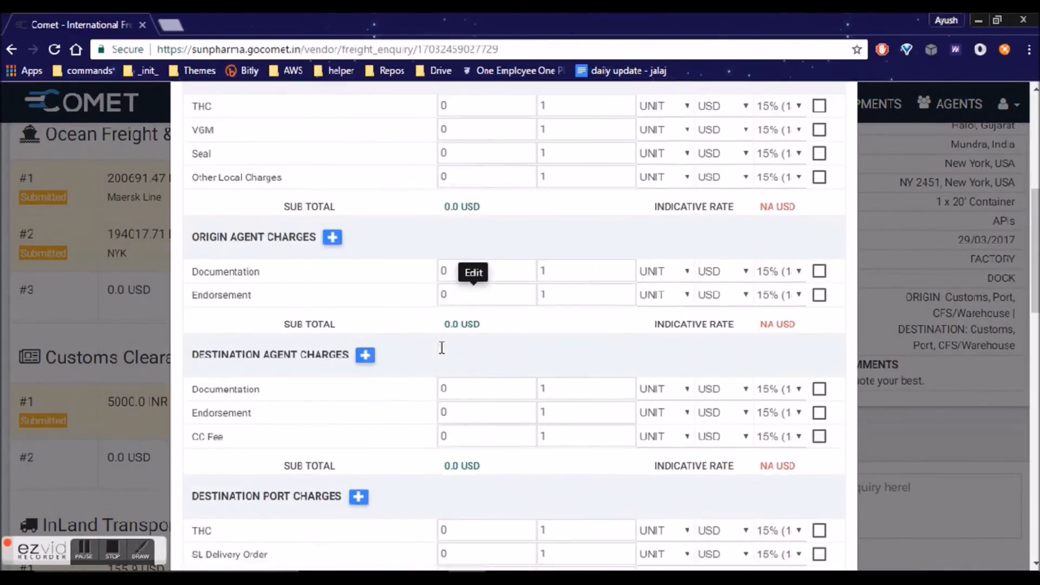
{"action": "scroll", "coordinate": [518, 387], "scroll_direction": "down", "scroll_amount": 10}
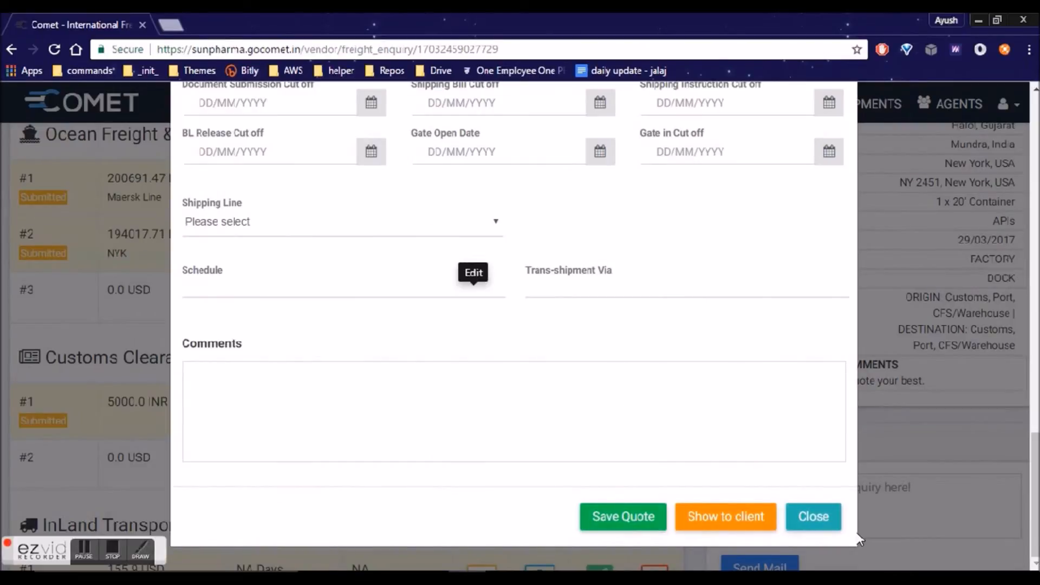
{"action": "left_click", "coordinate": [822, 521]}
{"action": "scroll", "coordinate": [267, 353], "scroll_direction": "down", "scroll_amount": 4}
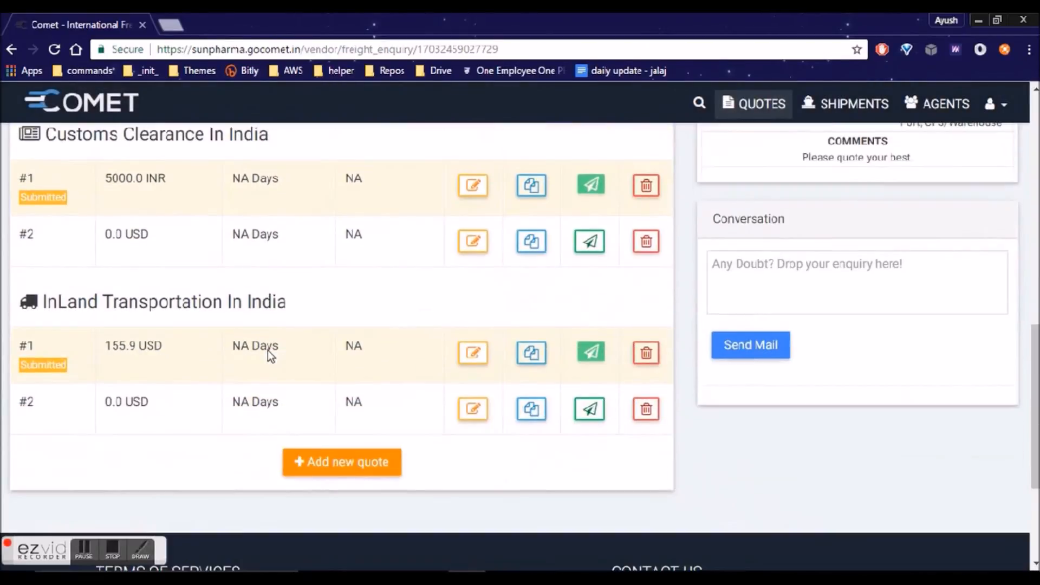
{"action": "scroll", "coordinate": [268, 352], "scroll_direction": "up", "scroll_amount": 2}
{"action": "scroll", "coordinate": [268, 350], "scroll_direction": "up", "scroll_amount": 2}
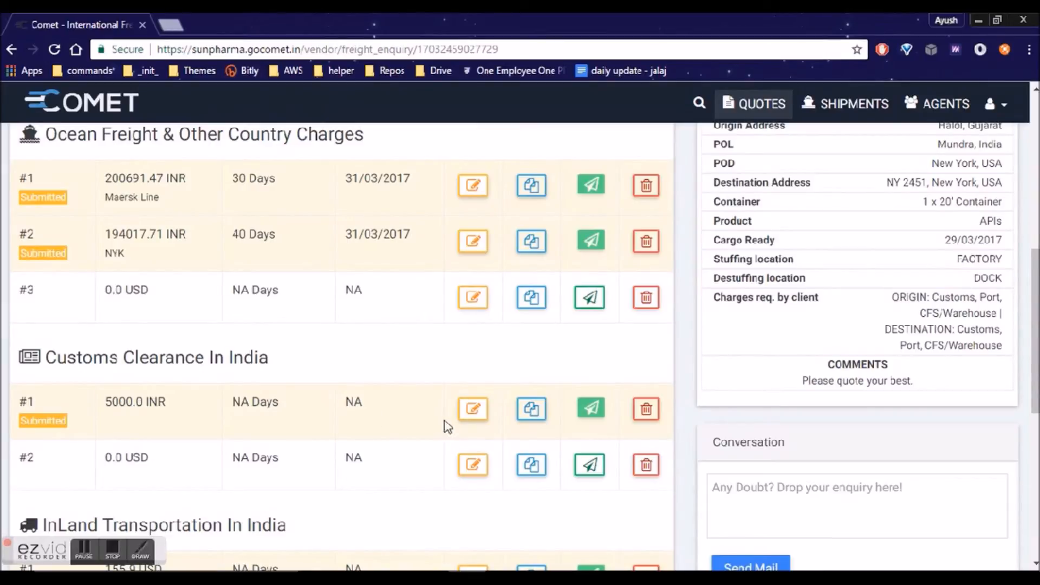
Auto-fill ocean freight quote #3 from the earlier 114318.78 INR quote with Ocean Freight 20ft at 1505 USD per unit
{"action": "left_click", "coordinate": [471, 302]}
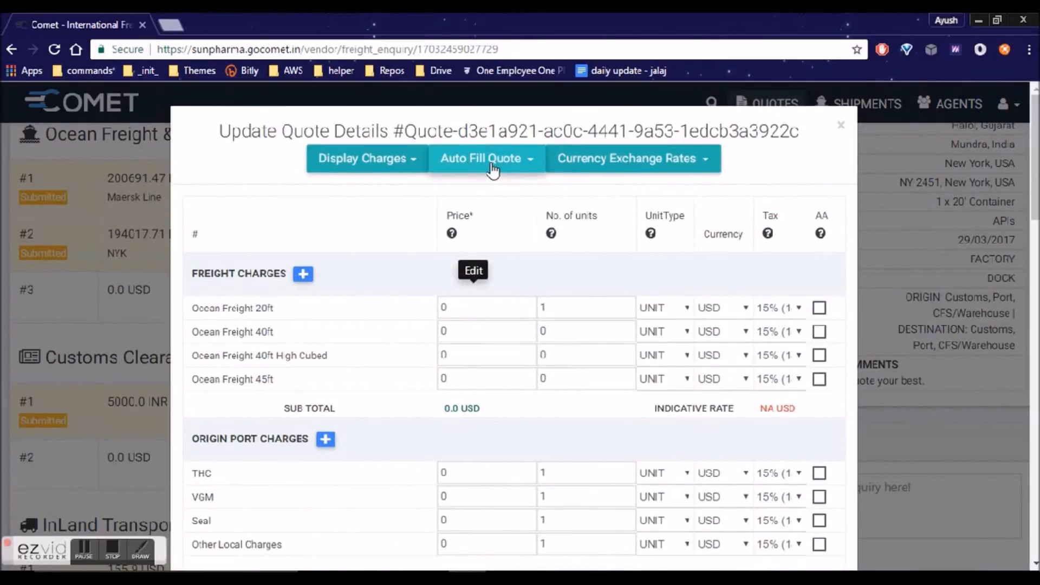
{"action": "left_click", "coordinate": [493, 171]}
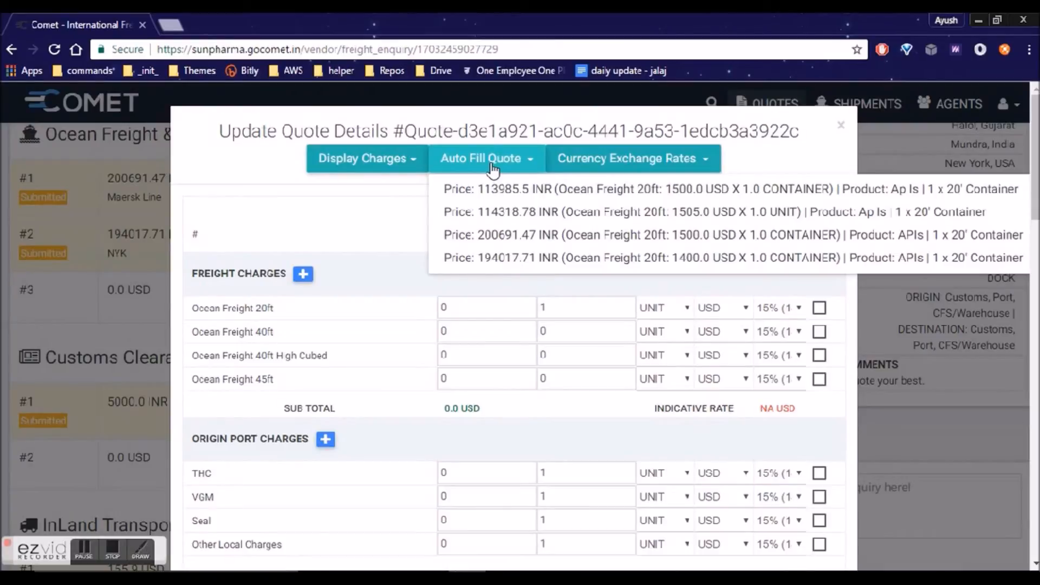
{"action": "left_click", "coordinate": [513, 221]}
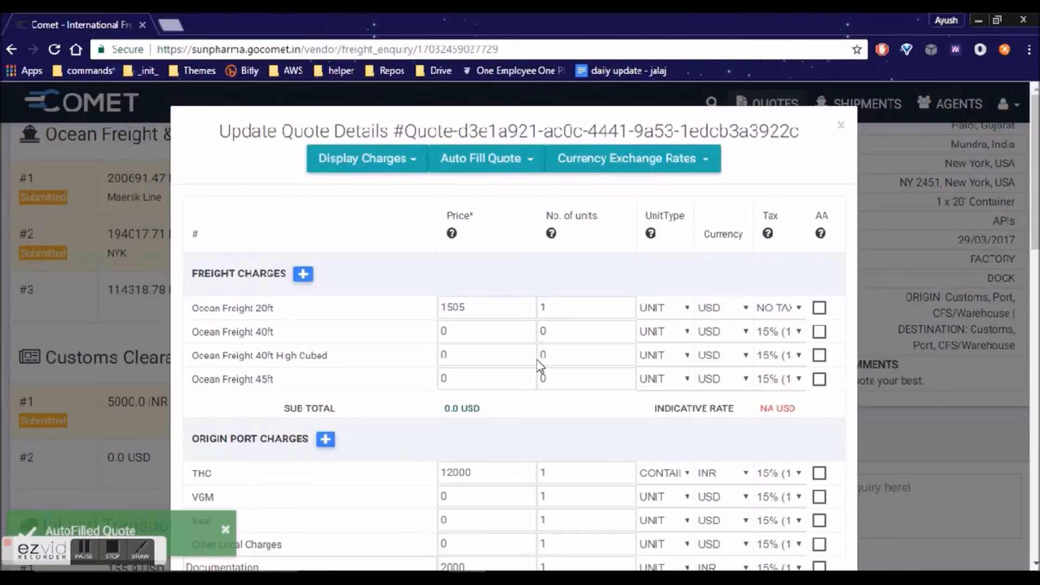
Review and save the auto-filled ocean freight quote #3, show it to the client and close its details
{"action": "scroll", "coordinate": [406, 290], "scroll_direction": "down", "scroll_amount": 2}
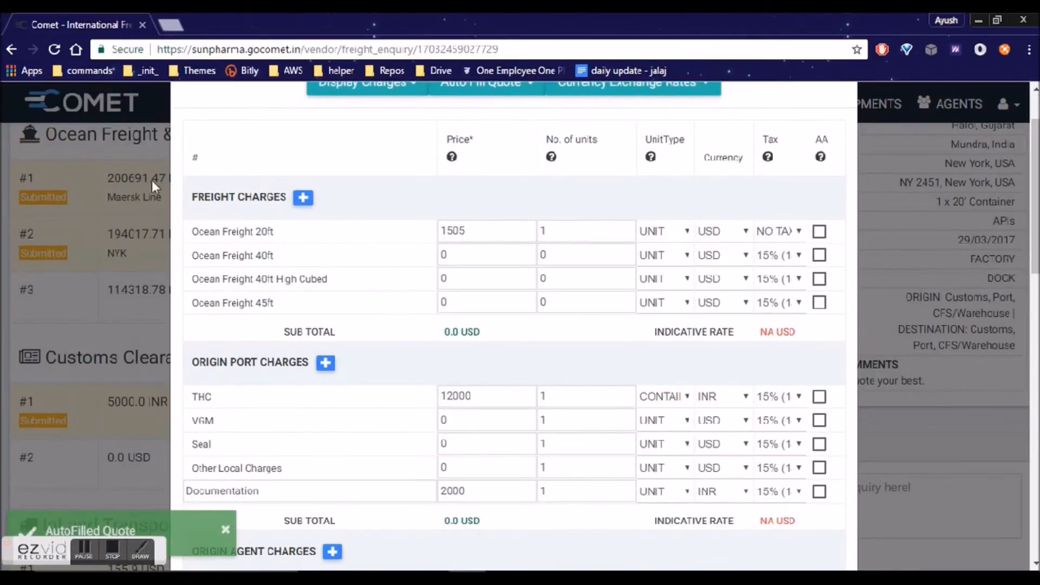
{"action": "scroll", "coordinate": [440, 301], "scroll_direction": "down", "scroll_amount": 2}
{"action": "scroll", "coordinate": [441, 301], "scroll_direction": "down", "scroll_amount": 15}
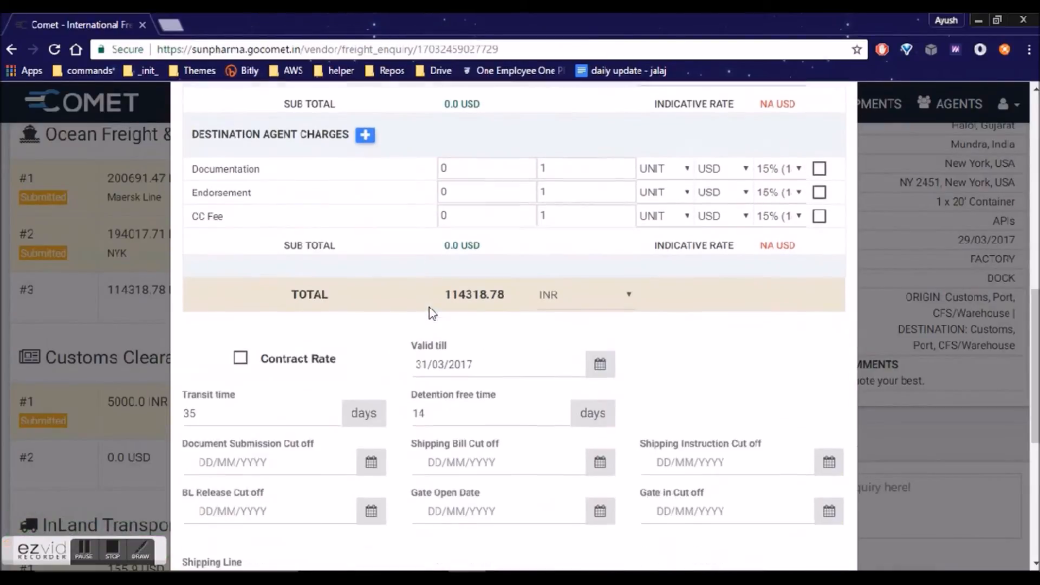
{"action": "scroll", "coordinate": [367, 336], "scroll_direction": "down", "scroll_amount": 2}
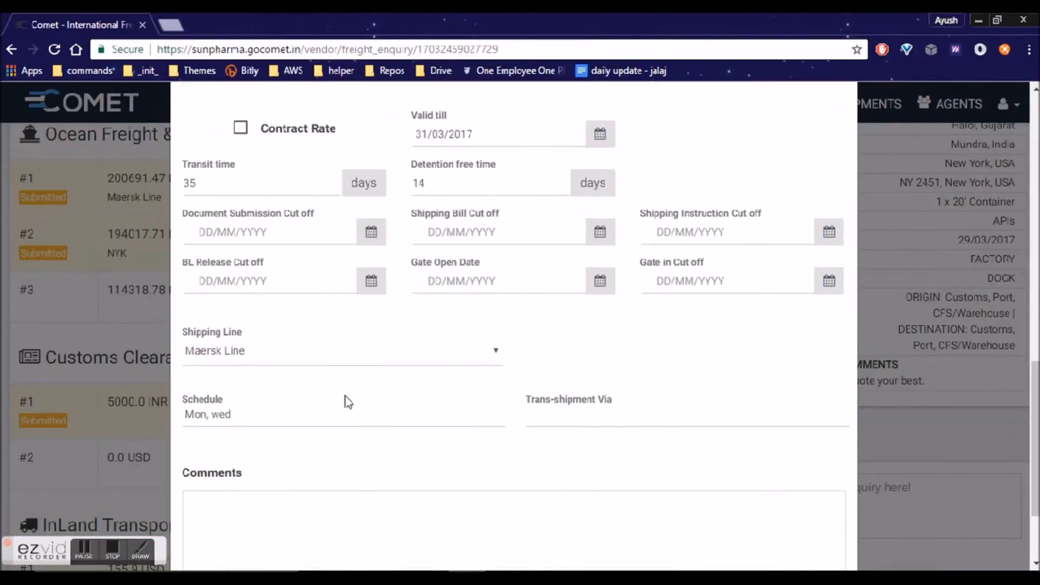
{"action": "scroll", "coordinate": [359, 392], "scroll_direction": "down", "scroll_amount": 3}
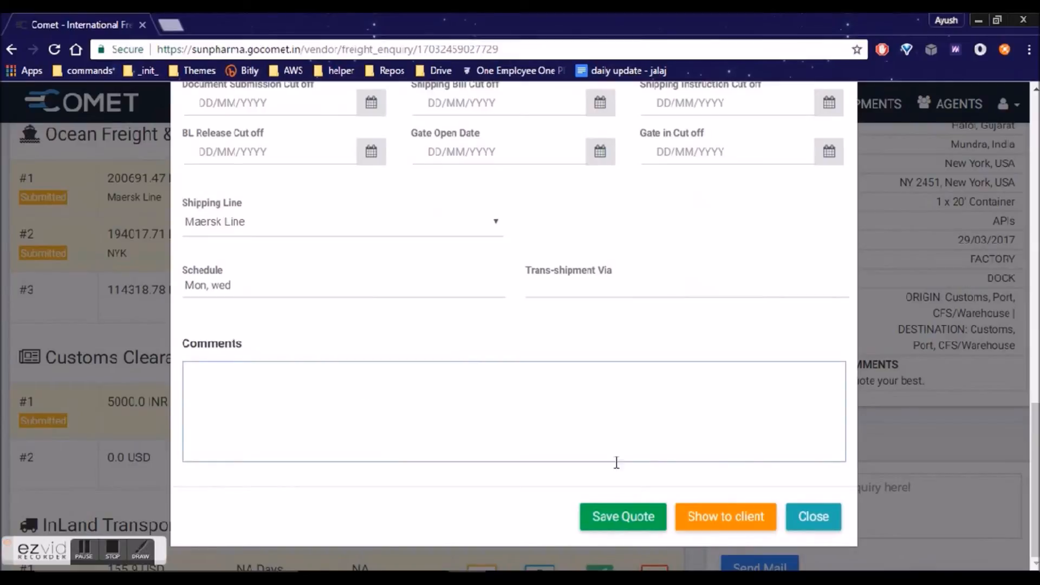
{"action": "left_click", "coordinate": [639, 525]}
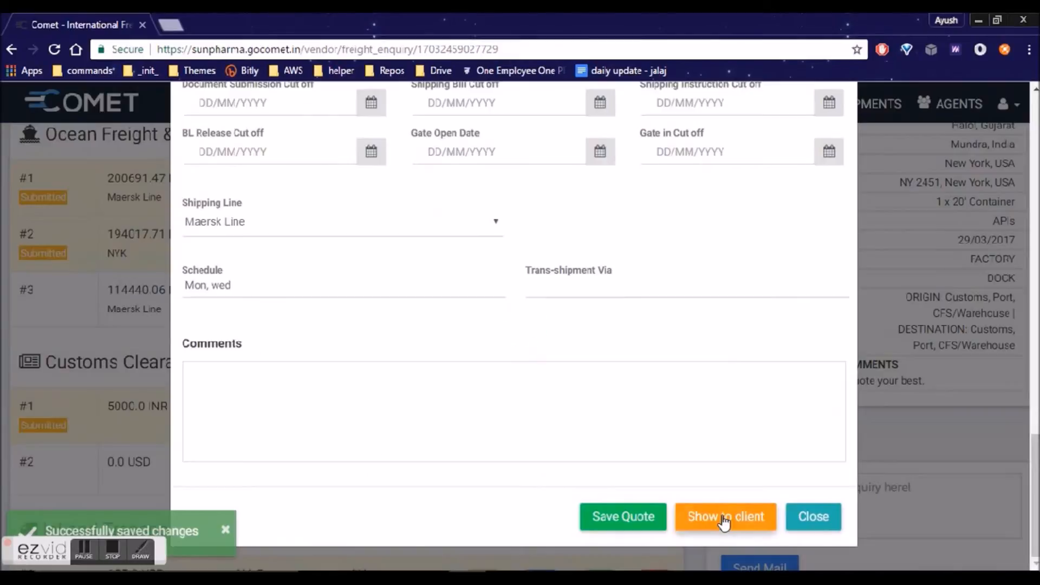
{"action": "left_click", "coordinate": [725, 518]}
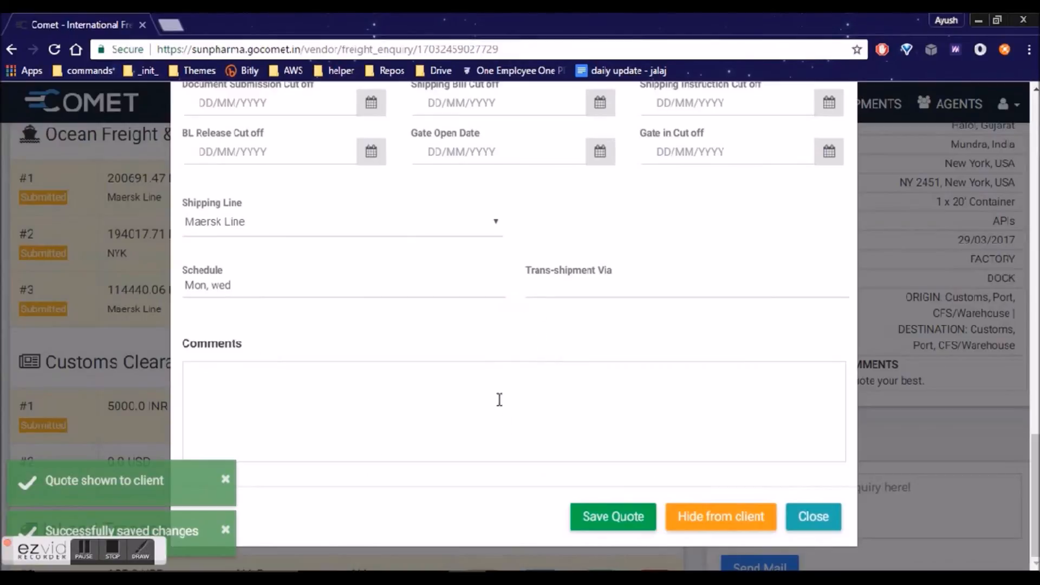
{"action": "scroll", "coordinate": [499, 393], "scroll_direction": "up", "scroll_amount": 8}
{"action": "scroll", "coordinate": [501, 390], "scroll_direction": "up", "scroll_amount": 5}
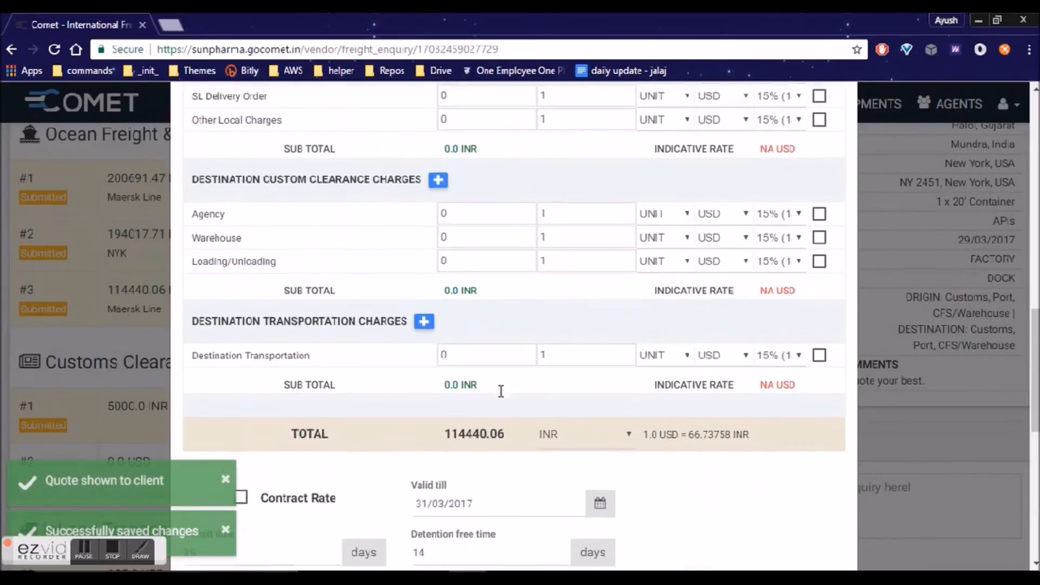
{"action": "scroll", "coordinate": [503, 406], "scroll_direction": "down", "scroll_amount": 12}
{"action": "scroll", "coordinate": [776, 525], "scroll_direction": "down", "scroll_amount": 2}
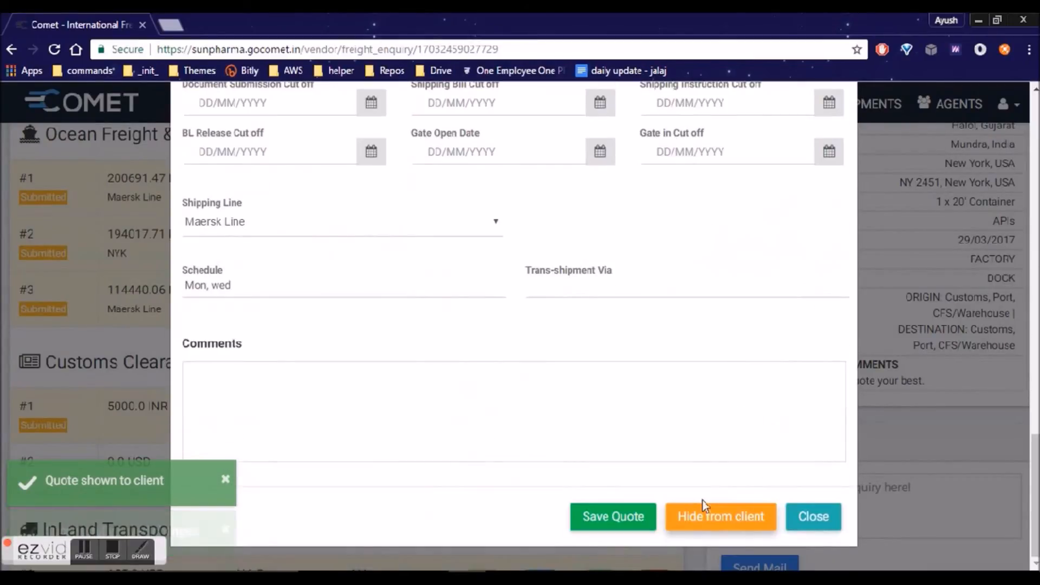
{"action": "left_click", "coordinate": [823, 515]}
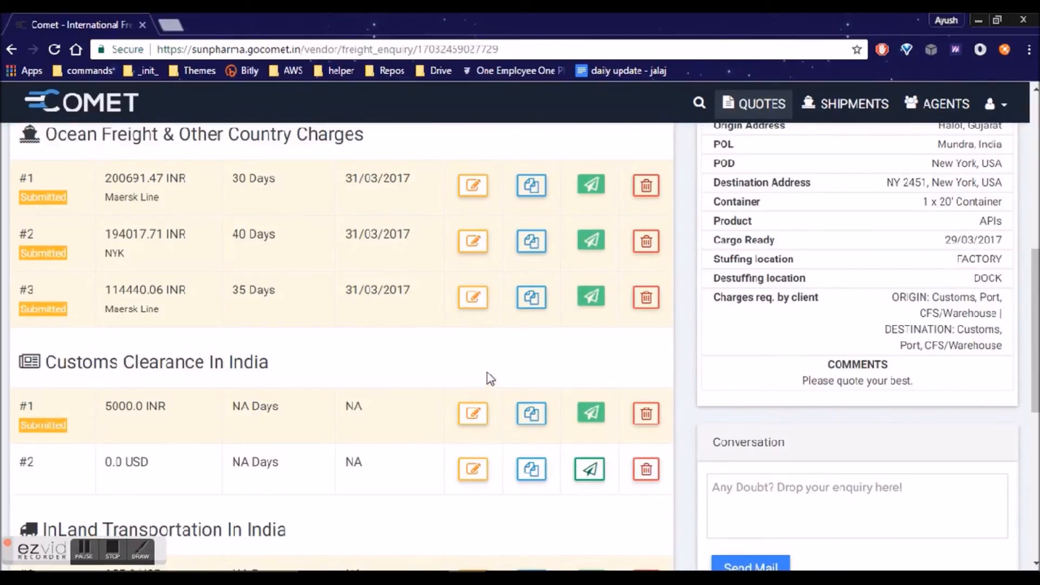
Reopen ocean freight quote #3 for editing and set its Ocean Freight 20ft price to 1500
{"action": "left_click", "coordinate": [470, 298]}
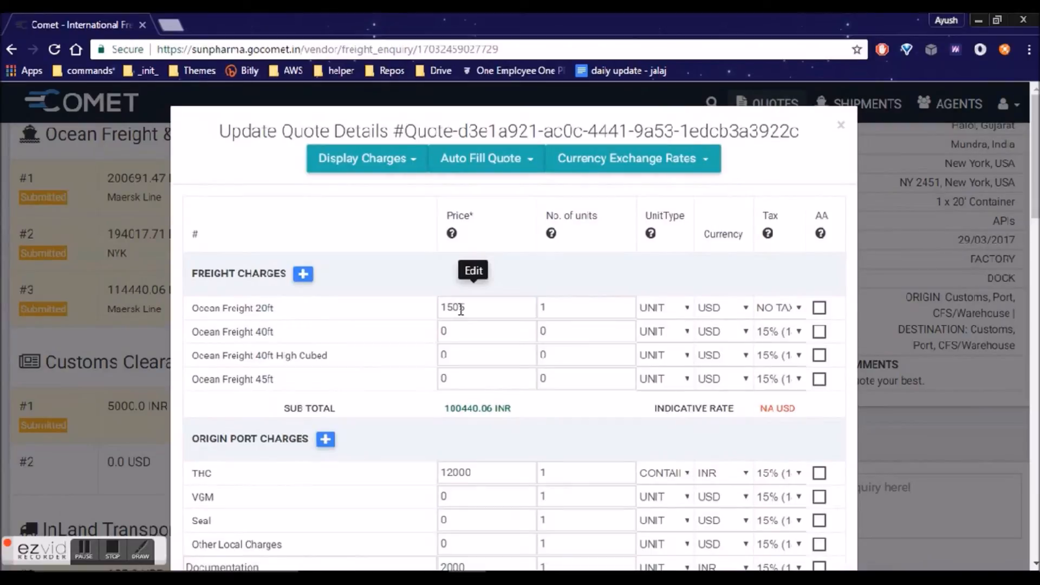
{"action": "left_click_drag", "start_coordinate": [461, 309], "coordinate": [473, 308]}
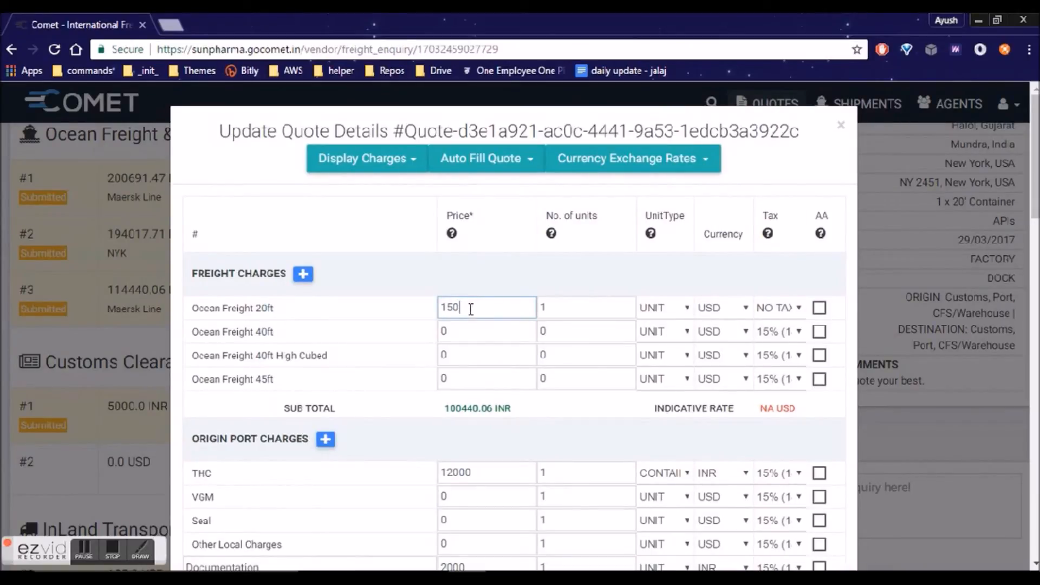
{"action": "type", "text": "0"}
{"action": "left_click", "coordinate": [496, 285]}
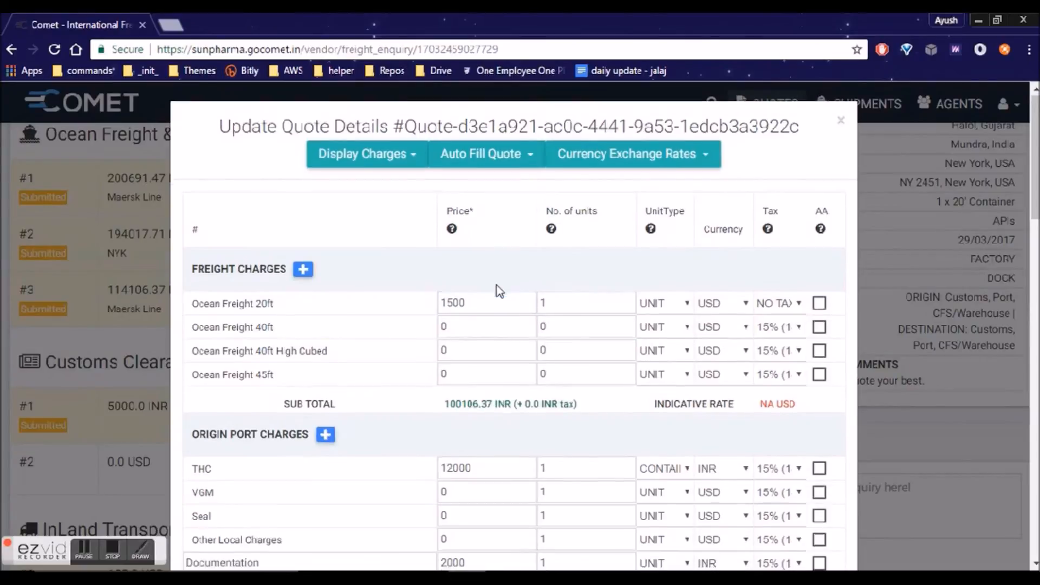
Save the revised ocean freight quote #3 and close its details
{"action": "scroll", "coordinate": [496, 285], "scroll_direction": "down", "scroll_amount": 10}
{"action": "scroll", "coordinate": [566, 380], "scroll_direction": "down", "scroll_amount": 15}
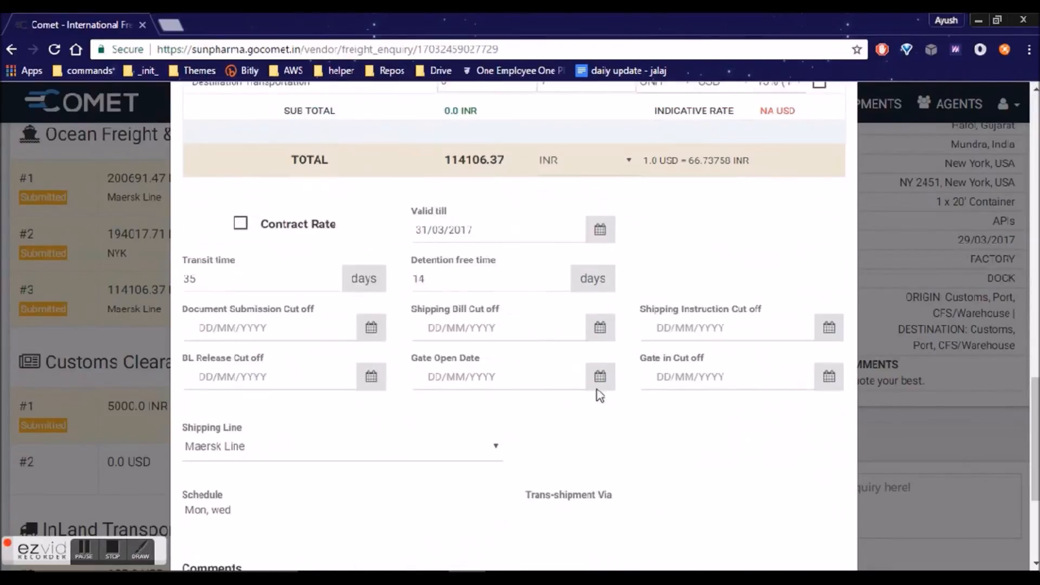
{"action": "left_click", "coordinate": [643, 517]}
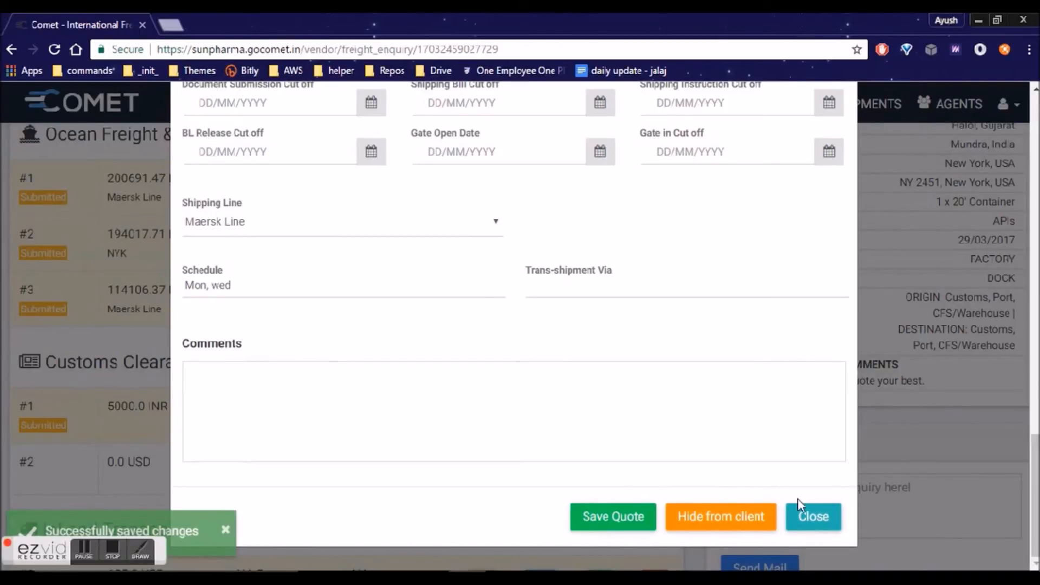
{"action": "left_click", "coordinate": [797, 516]}
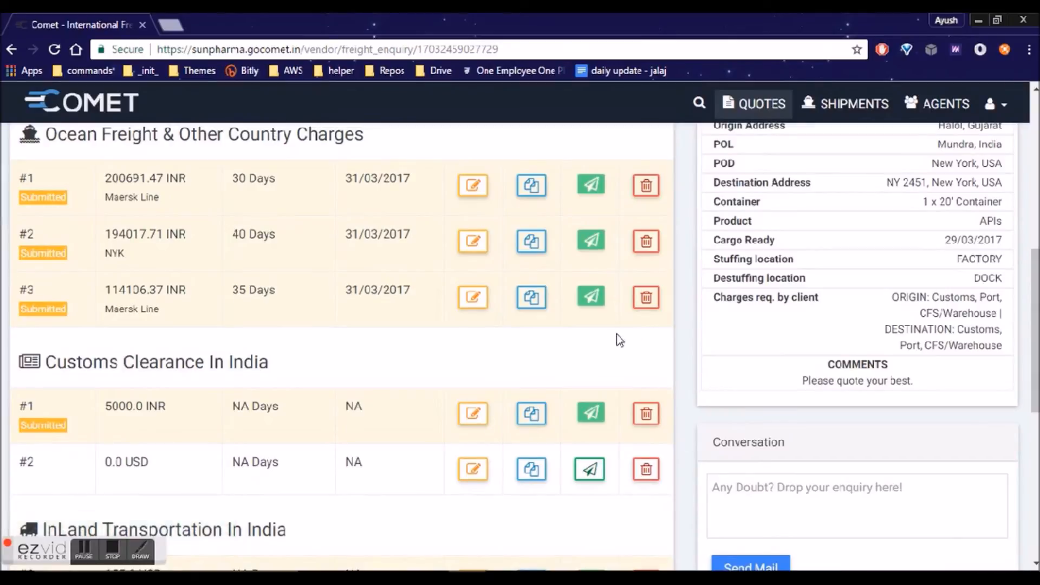
Delete ocean freight quote #3, confirming the deletion, and add a new blank quote to the enquiry
{"action": "left_click", "coordinate": [644, 308]}
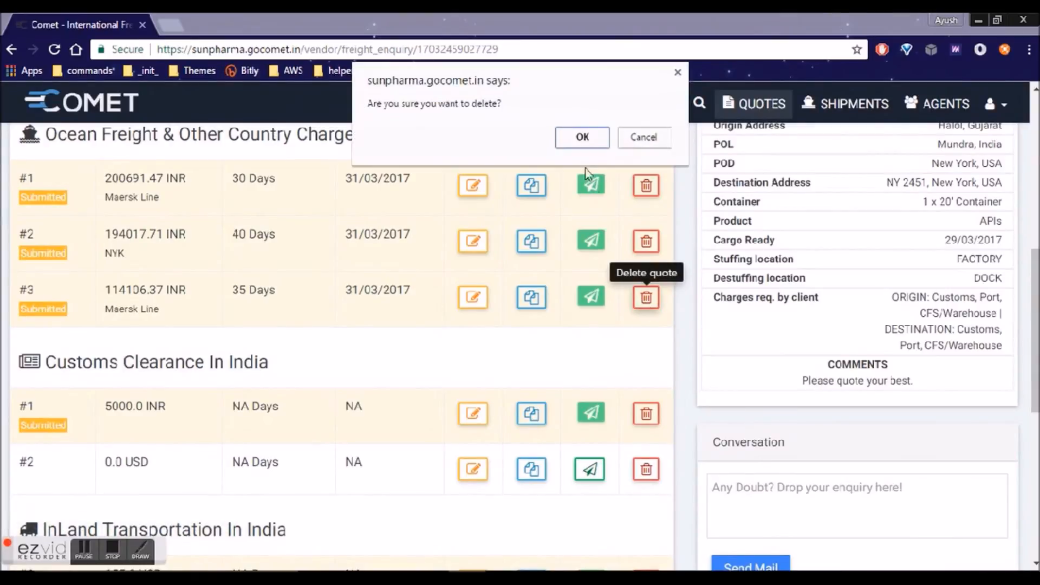
{"action": "left_click", "coordinate": [586, 142]}
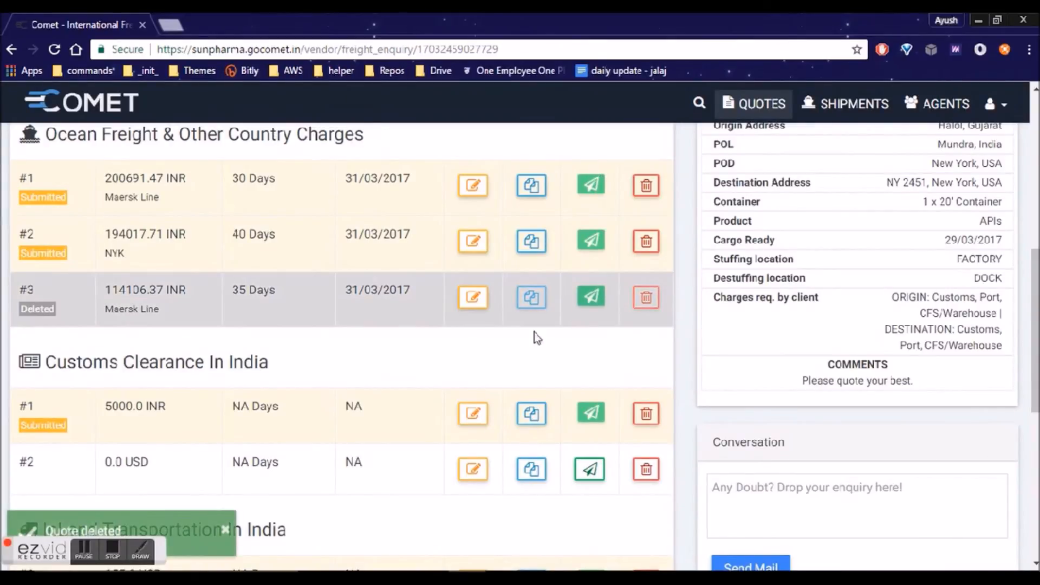
{"action": "scroll", "coordinate": [336, 380], "scroll_direction": "down", "scroll_amount": 3}
{"action": "scroll", "coordinate": [299, 383], "scroll_direction": "down", "scroll_amount": 3}
{"action": "left_click", "coordinate": [336, 397]}
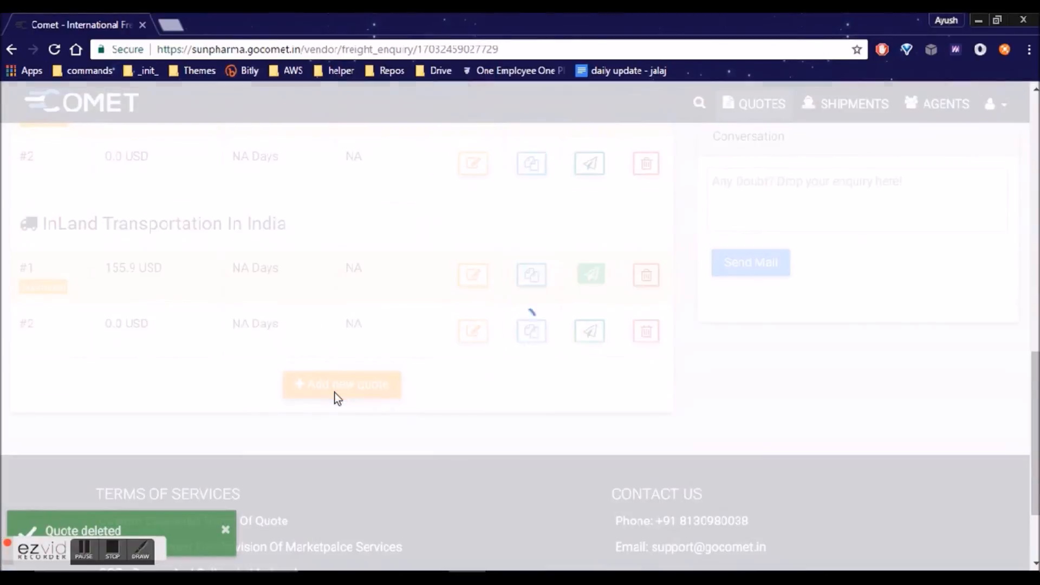
{"action": "scroll", "coordinate": [337, 399], "scroll_direction": "up", "scroll_amount": 2}
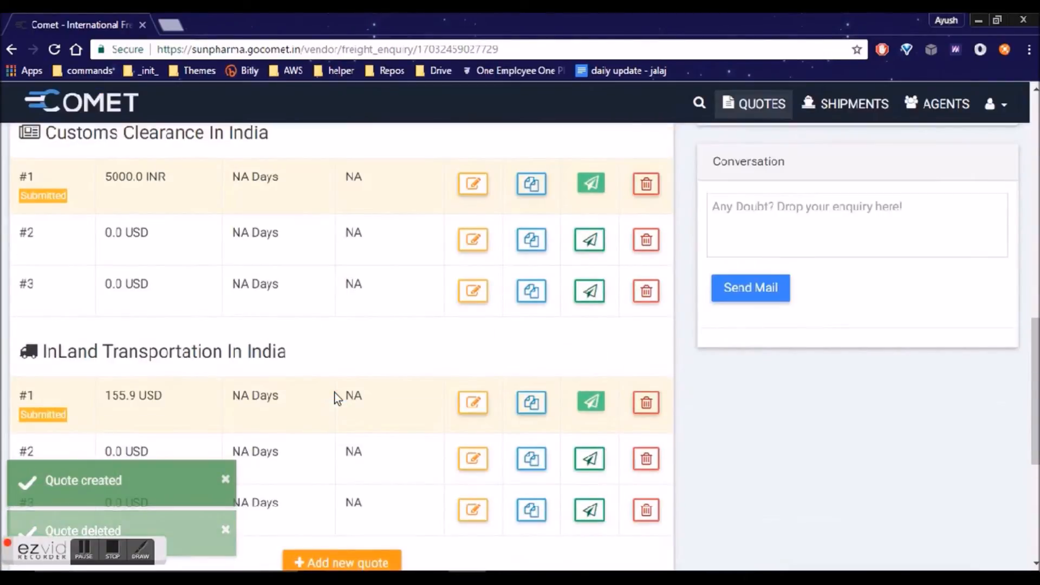
{"action": "scroll", "coordinate": [382, 391], "scroll_direction": "up", "scroll_amount": 4}
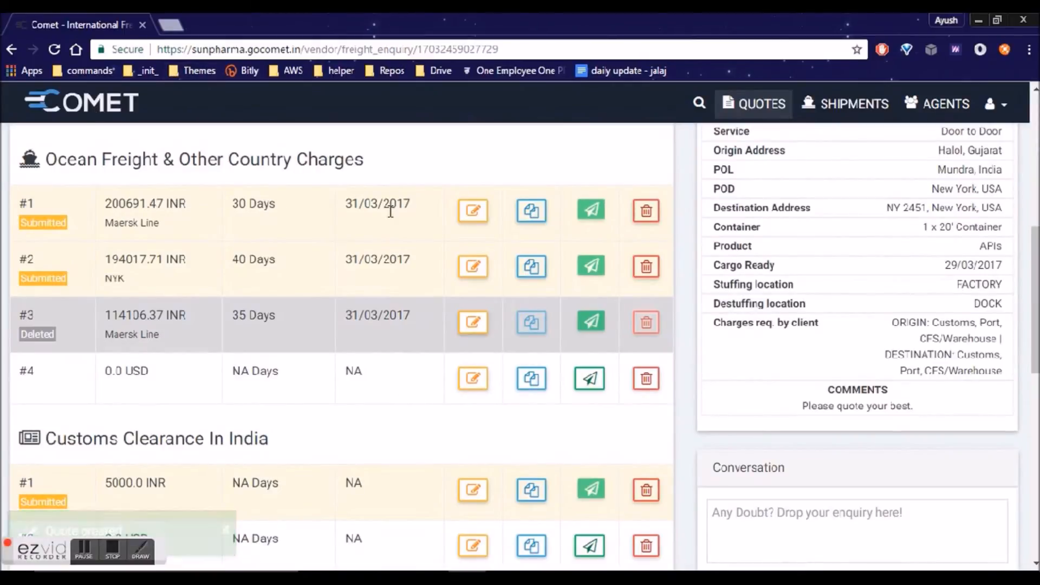
Open ocean freight quote #4, look over its charge fields and close it without entering anything
{"action": "left_click", "coordinate": [476, 389]}
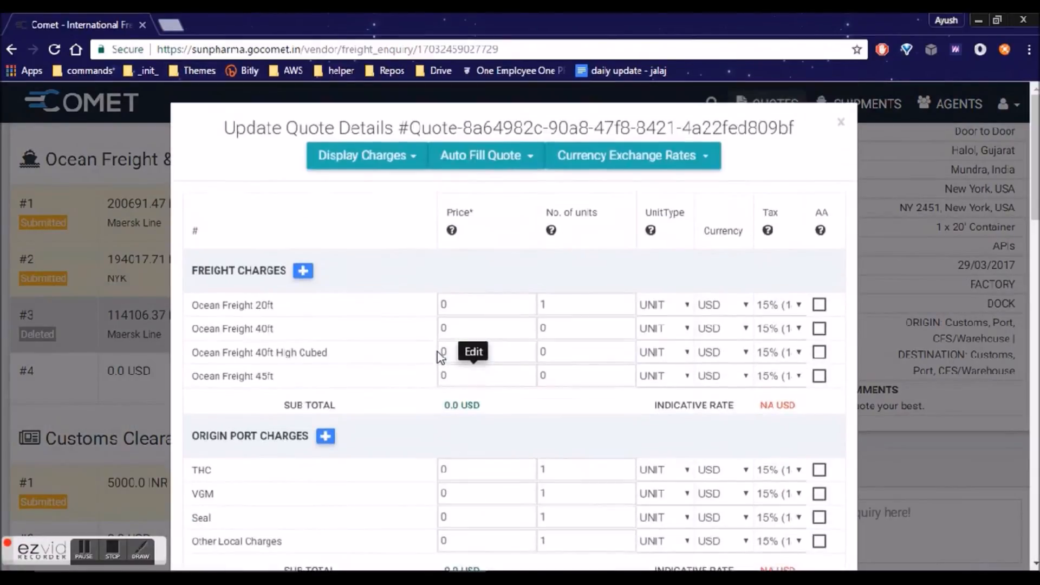
{"action": "scroll", "coordinate": [440, 358], "scroll_direction": "down", "scroll_amount": 4}
{"action": "scroll", "coordinate": [440, 358], "scroll_direction": "up", "scroll_amount": 5}
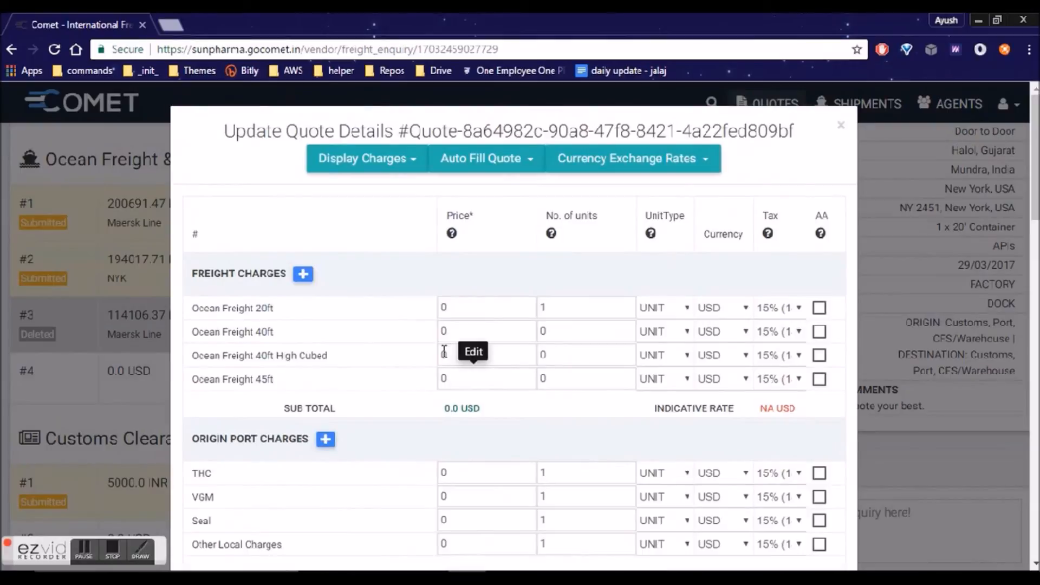
{"action": "left_click", "coordinate": [840, 125]}
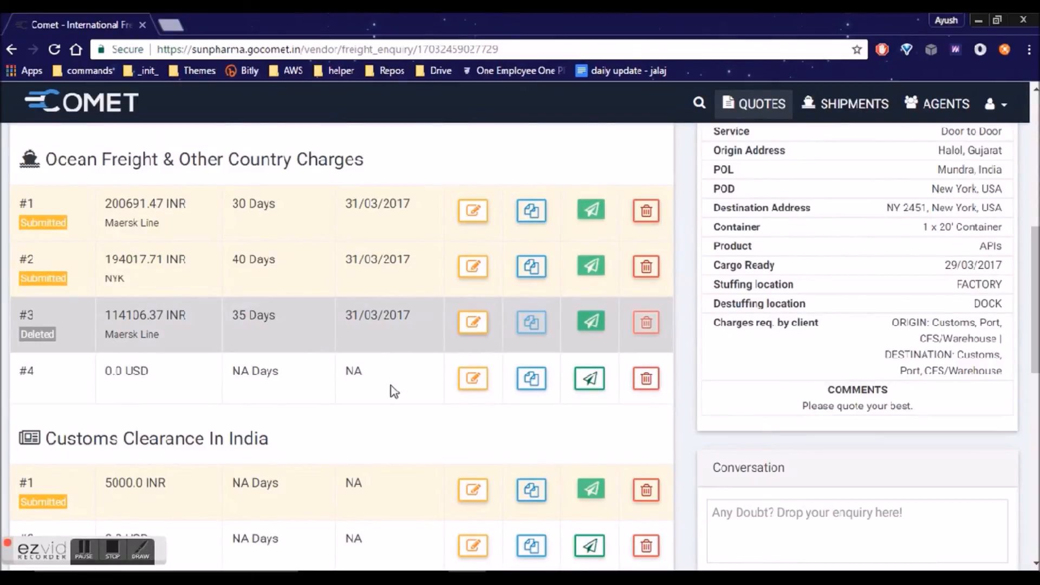
Review the quotes listed under ocean freight, customs clearance and inland transportation in India
{"action": "scroll", "coordinate": [394, 390], "scroll_direction": "down", "scroll_amount": 7}
{"action": "scroll", "coordinate": [366, 459], "scroll_direction": "up", "scroll_amount": 7}
{"action": "scroll", "coordinate": [390, 372], "scroll_direction": "down", "scroll_amount": 4}
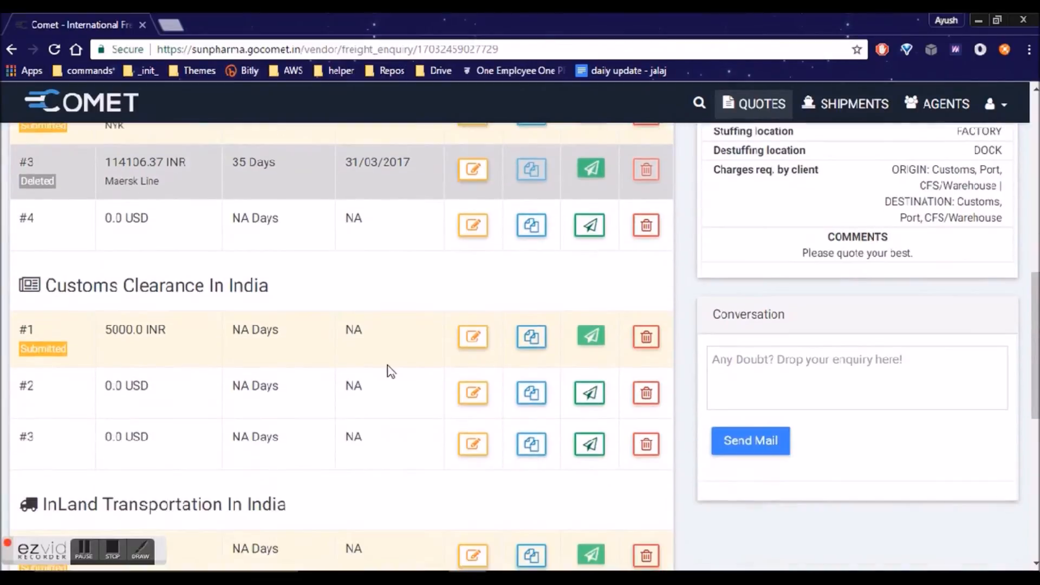
{"action": "scroll", "coordinate": [389, 371], "scroll_direction": "down", "scroll_amount": 4}
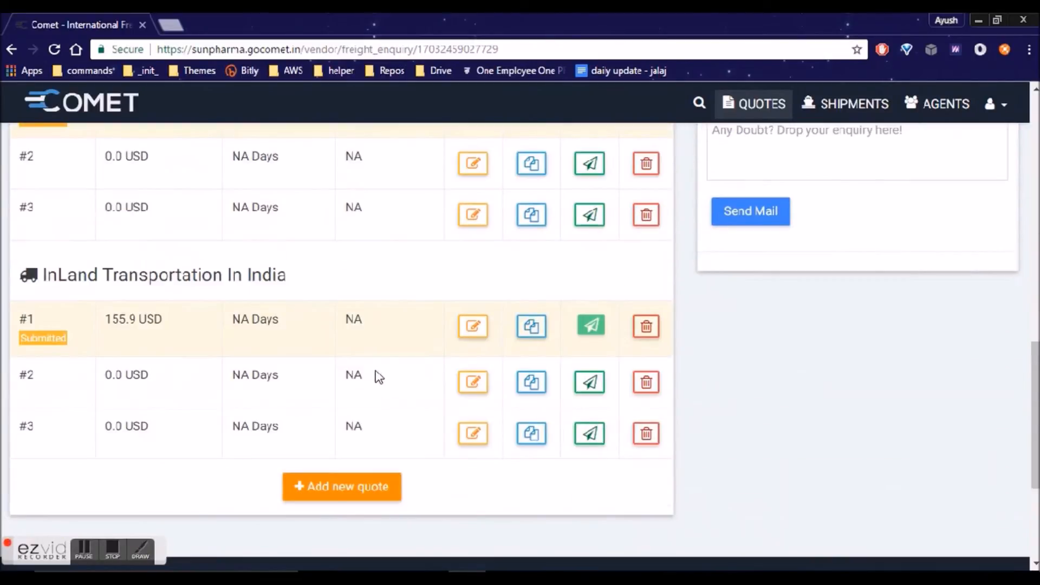
{"action": "scroll", "coordinate": [379, 370], "scroll_direction": "up", "scroll_amount": 4}
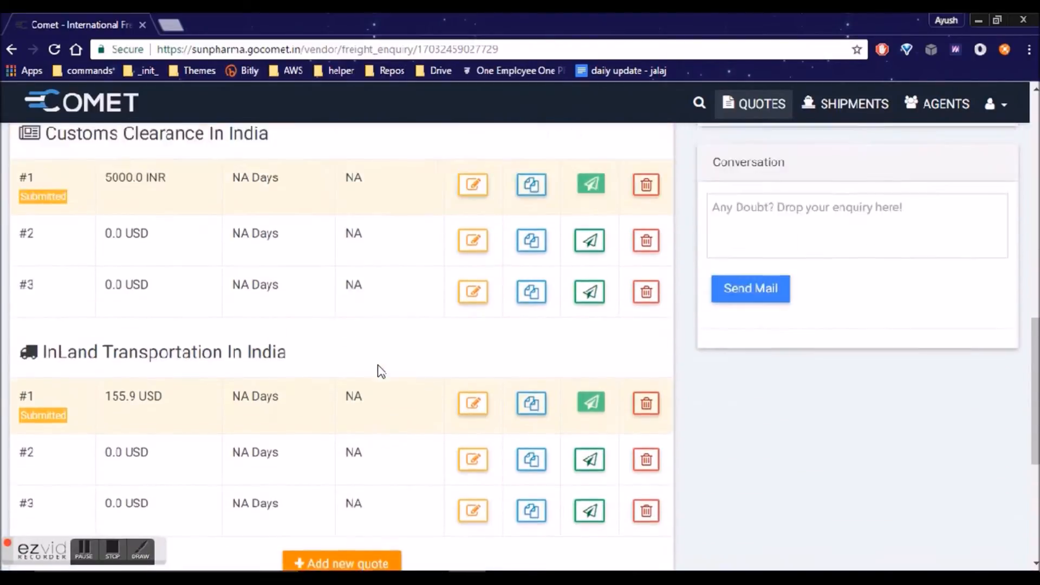
{"action": "scroll", "coordinate": [280, 292], "scroll_direction": "up", "scroll_amount": 1}
{"action": "scroll", "coordinate": [279, 291], "scroll_direction": "up", "scroll_amount": 1}
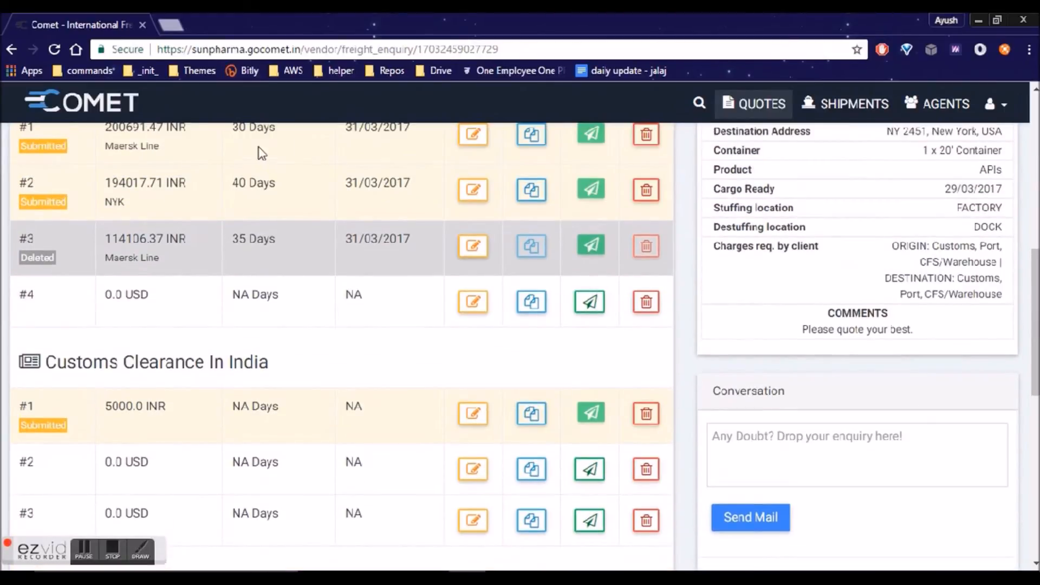
{"action": "scroll", "coordinate": [285, 274], "scroll_direction": "up", "scroll_amount": 2}
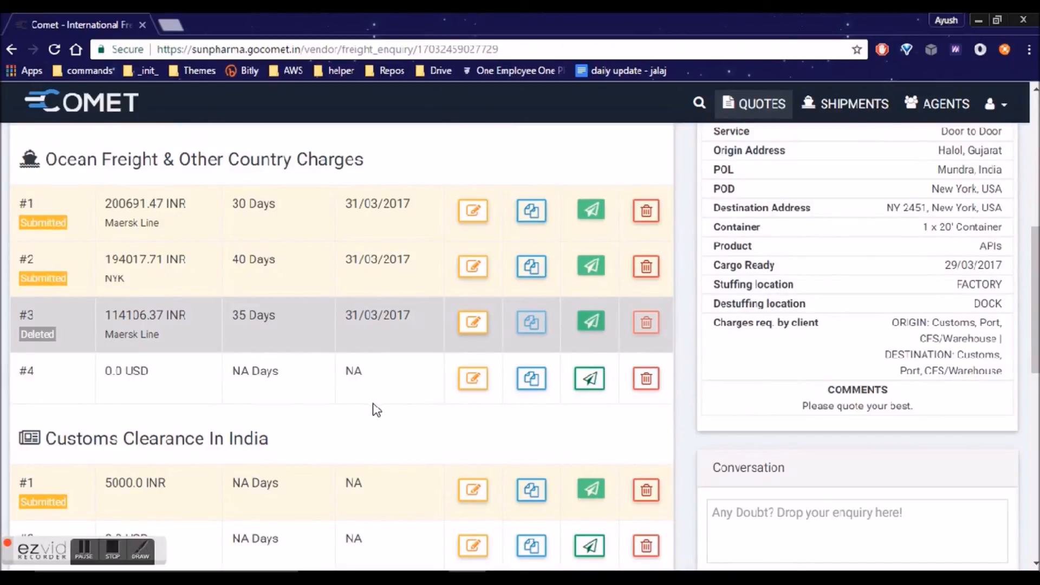
{"action": "scroll", "coordinate": [377, 410], "scroll_direction": "up", "scroll_amount": 1}
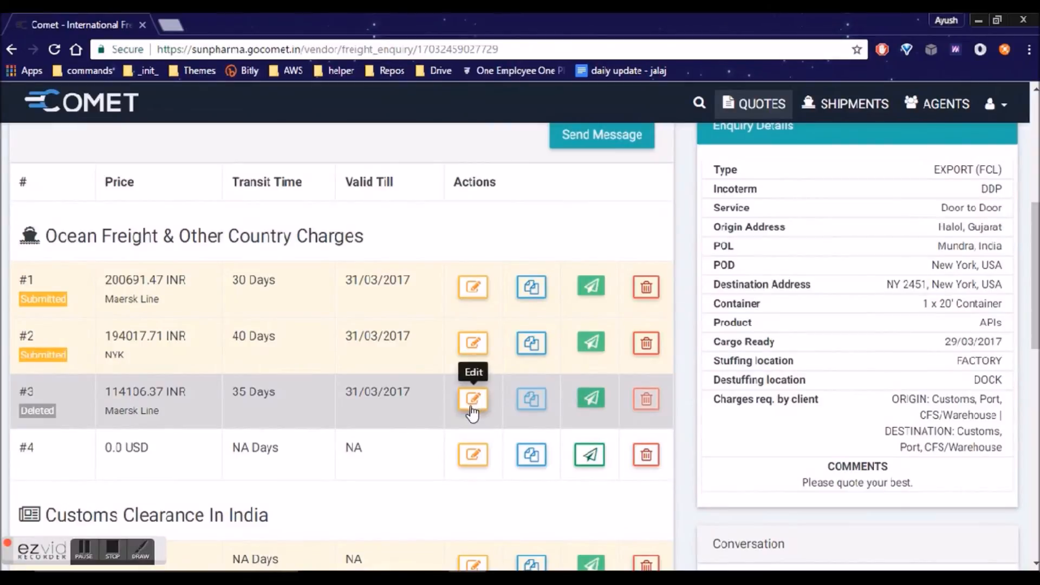
Open ocean freight quote #4, check its currency exchange rates and remaining fields, and close it unchanged
{"action": "left_click", "coordinate": [474, 454]}
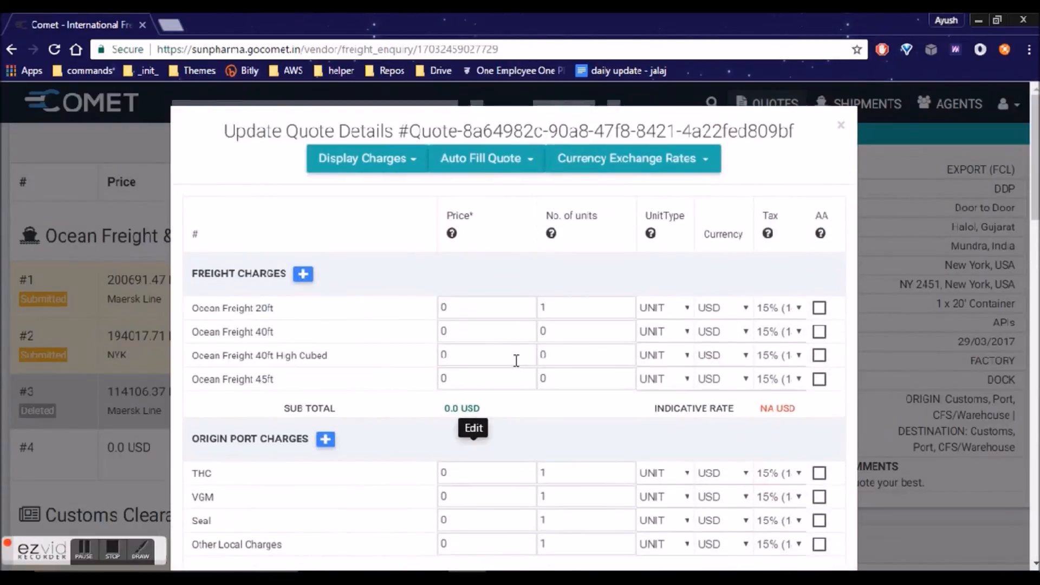
{"action": "left_click", "coordinate": [597, 166]}
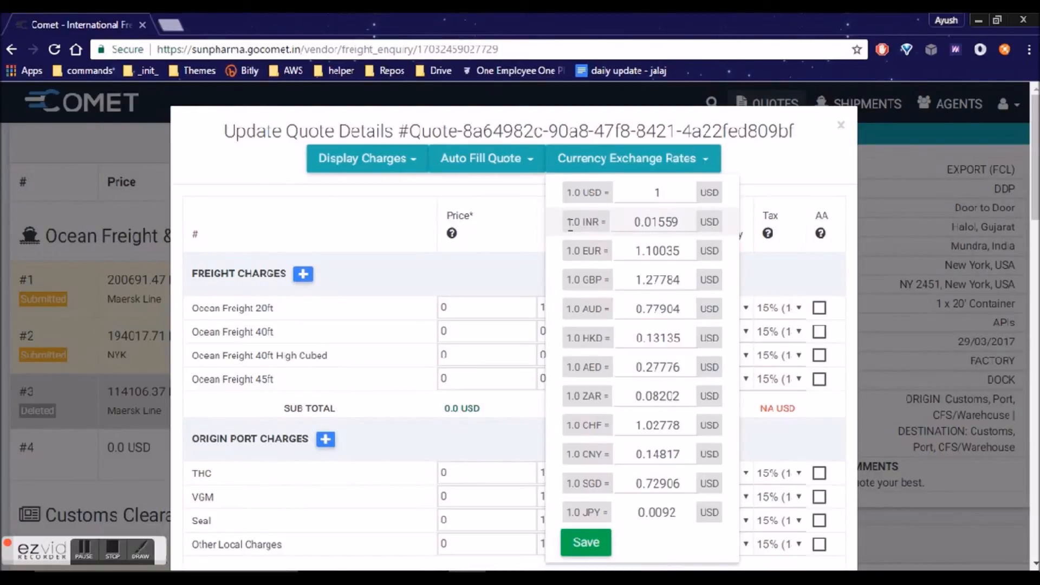
{"action": "left_click", "coordinate": [533, 198]}
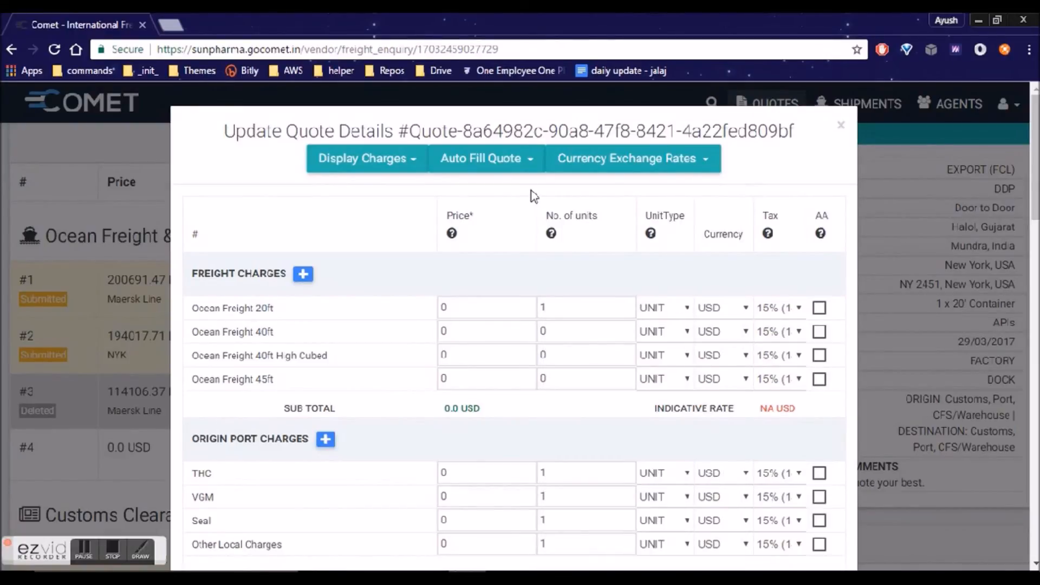
{"action": "scroll", "coordinate": [511, 249], "scroll_direction": "down", "scroll_amount": 8}
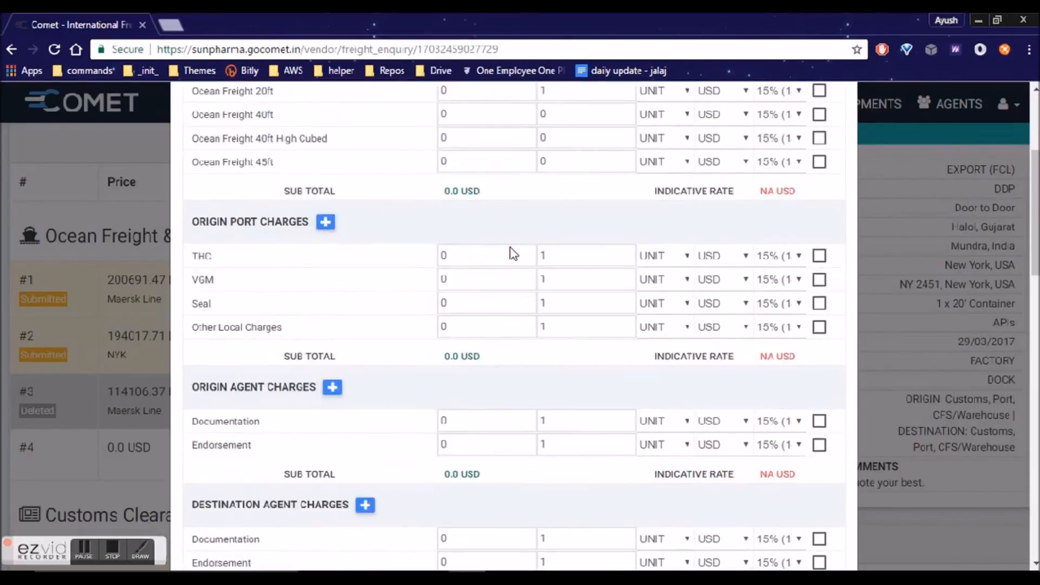
{"action": "scroll", "coordinate": [511, 247], "scroll_direction": "down", "scroll_amount": 16}
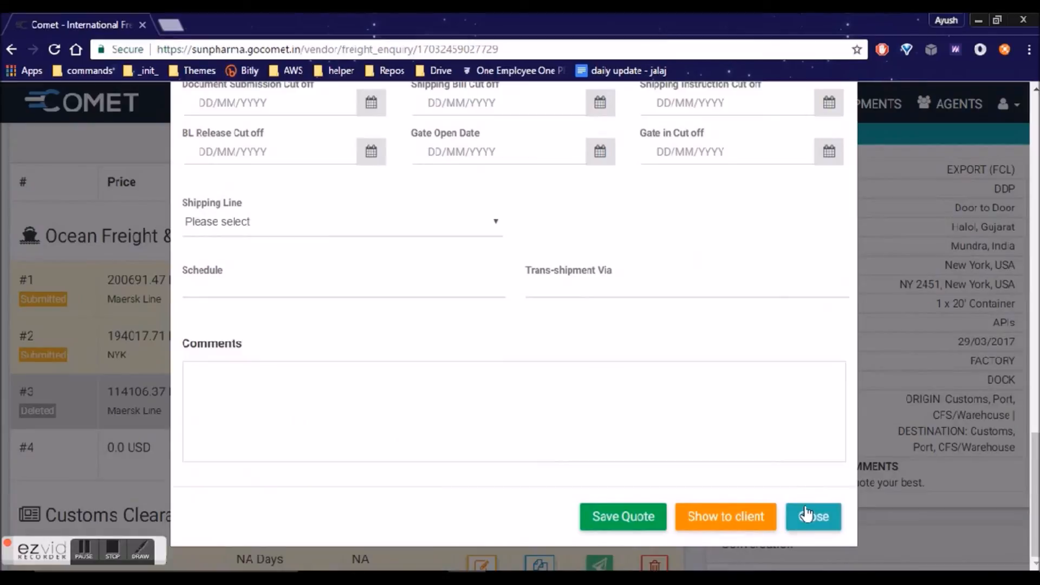
{"action": "left_click", "coordinate": [806, 514]}
Open customs clearance quote #2 and auto-fill it from the earlier 5000 INR quote with Agency at 5000 INR per BL
{"action": "scroll", "coordinate": [460, 358], "scroll_direction": "down", "scroll_amount": 5}
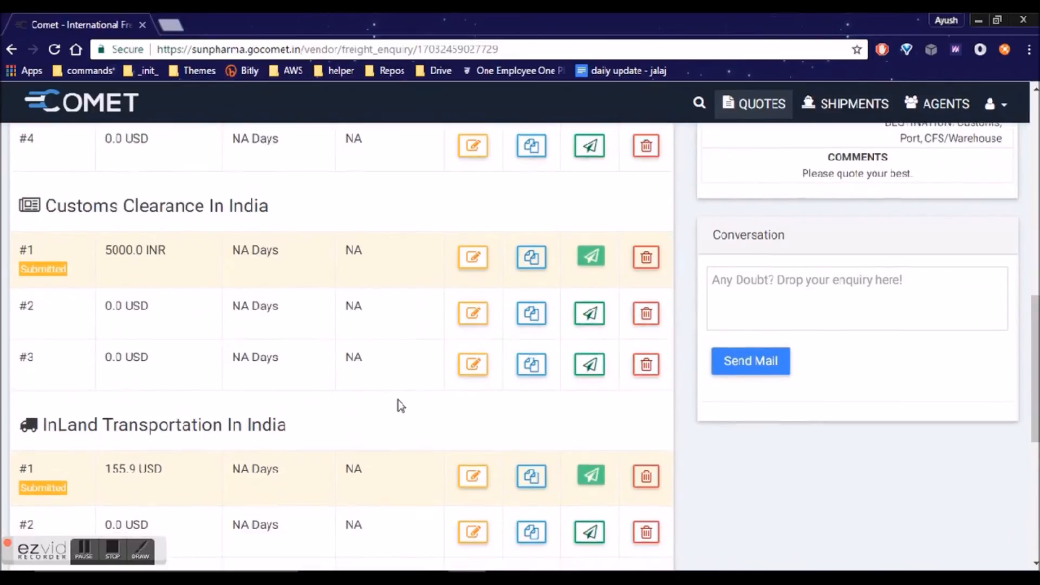
{"action": "scroll", "coordinate": [401, 406], "scroll_direction": "down", "scroll_amount": 6}
{"action": "scroll", "coordinate": [401, 406], "scroll_direction": "up", "scroll_amount": 4}
{"action": "scroll", "coordinate": [400, 406], "scroll_direction": "up", "scroll_amount": 3}
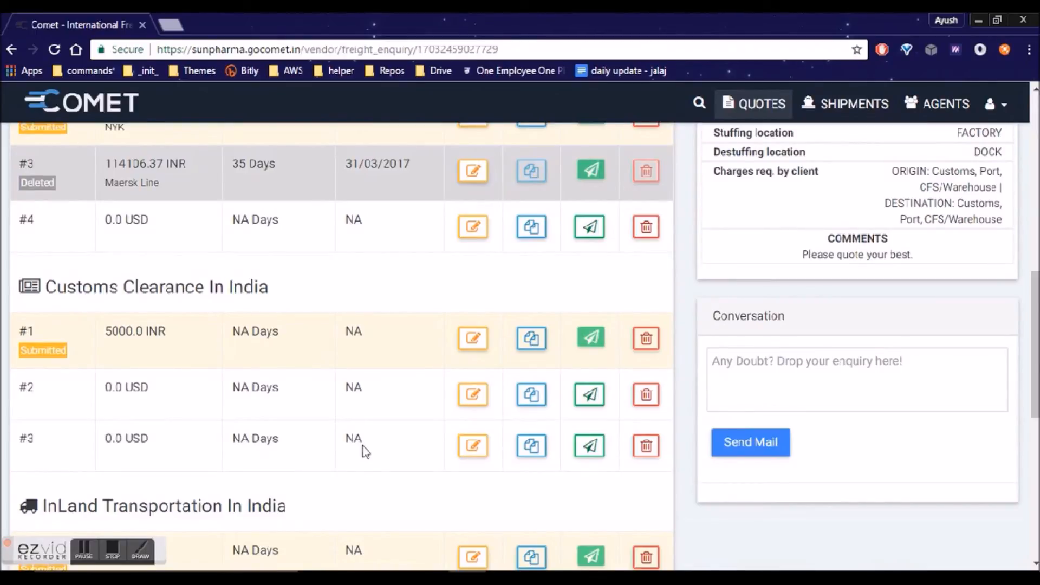
{"action": "left_click", "coordinate": [472, 399]}
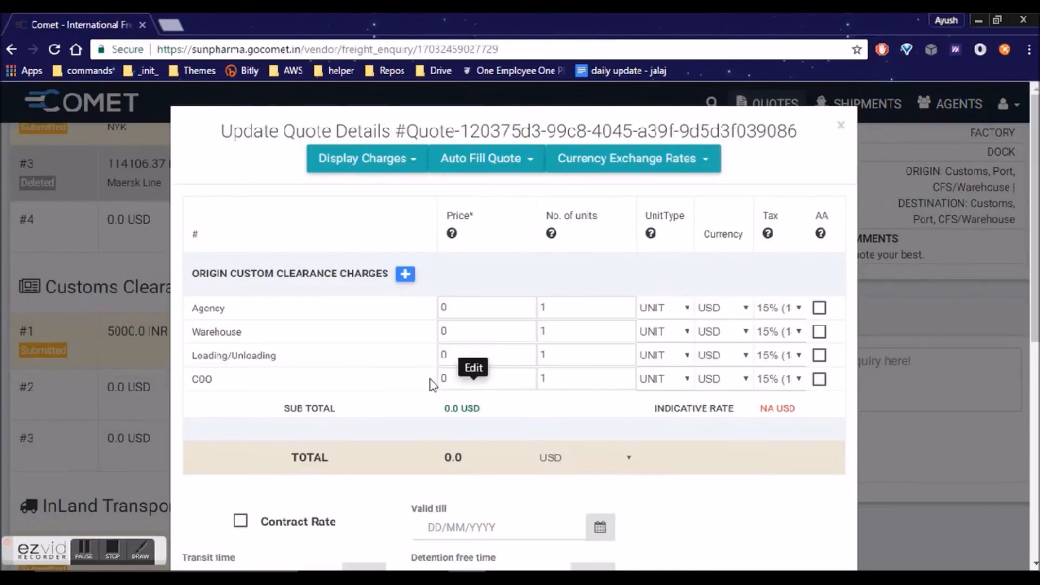
{"action": "scroll", "coordinate": [431, 384], "scroll_direction": "down", "scroll_amount": 2}
{"action": "scroll", "coordinate": [430, 385], "scroll_direction": "up", "scroll_amount": 2}
{"action": "left_click", "coordinate": [480, 158]}
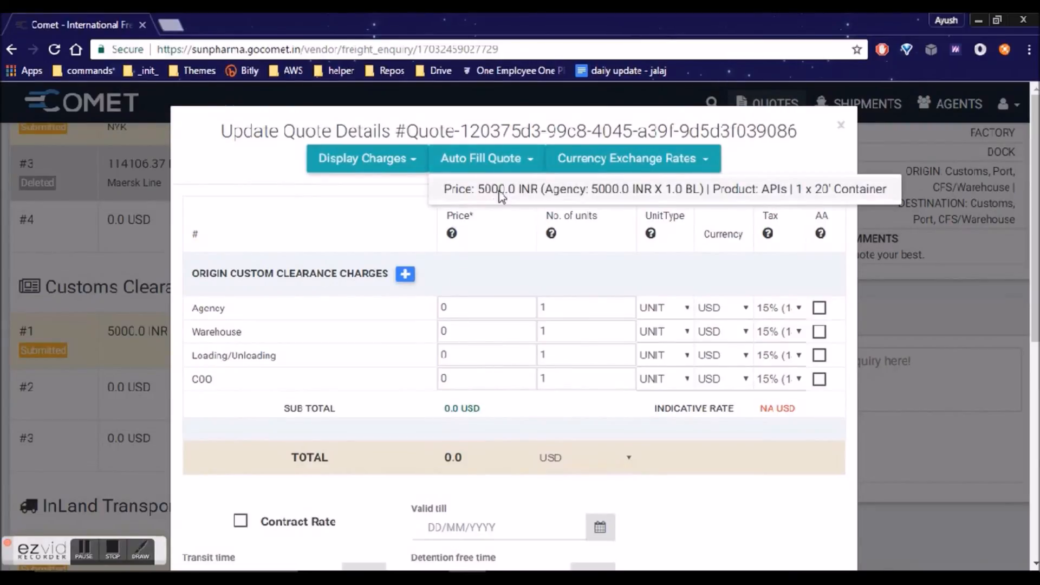
{"action": "left_click", "coordinate": [498, 193]}
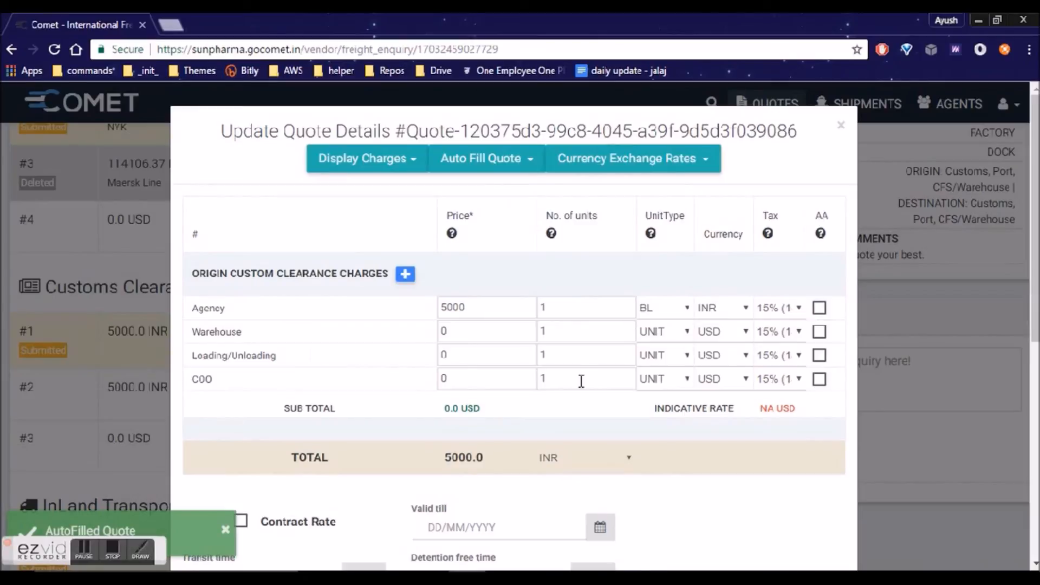
Mark customs clearance quote #2 as a contract rate valid till 31/12/2017
{"action": "scroll", "coordinate": [390, 329], "scroll_direction": "down", "scroll_amount": 1}
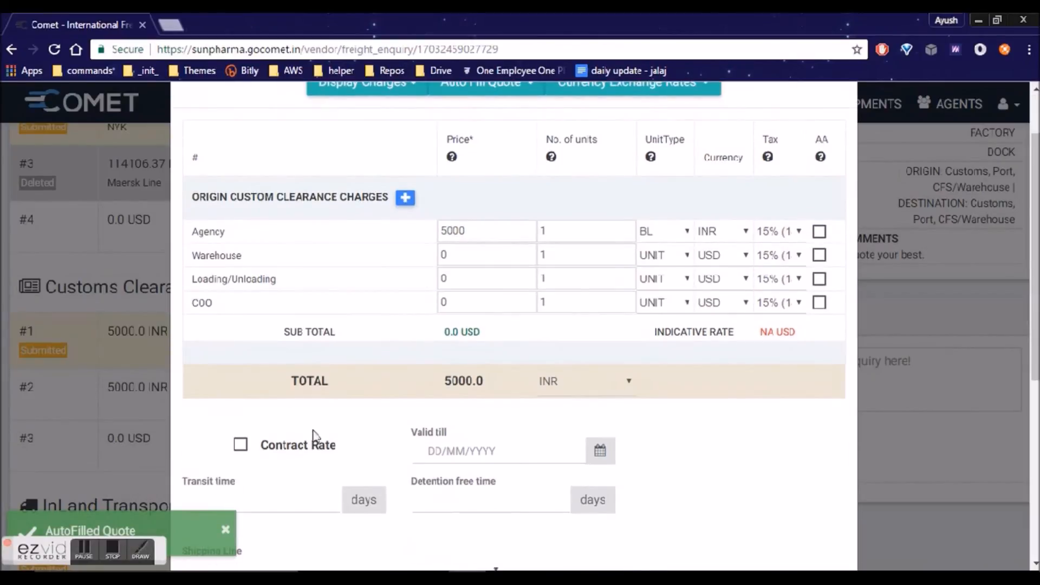
{"action": "left_click", "coordinate": [273, 452]}
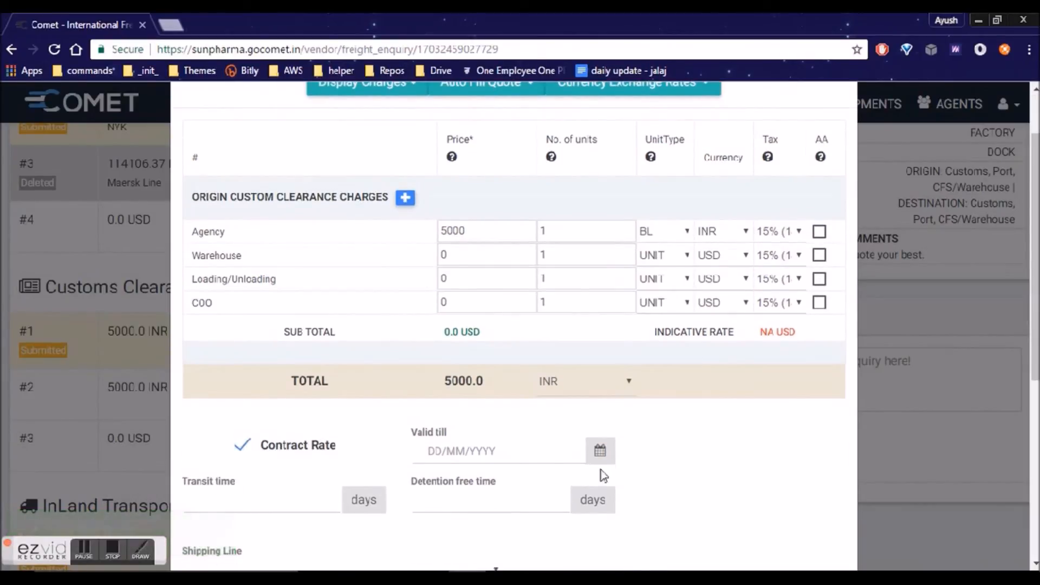
{"action": "left_click", "coordinate": [531, 451]}
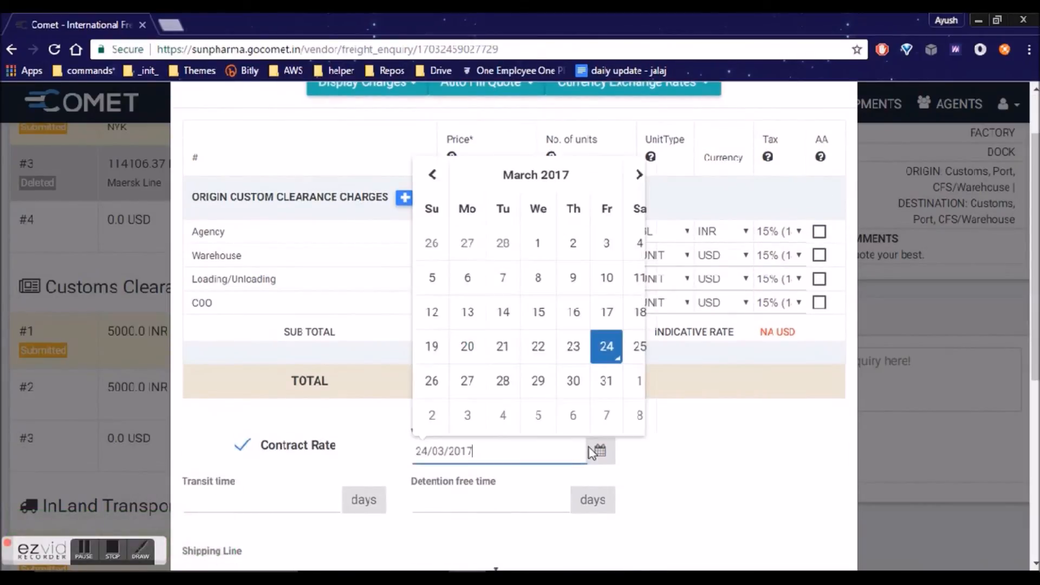
{"action": "left_click", "coordinate": [557, 176]}
{"action": "left_click", "coordinate": [593, 400]}
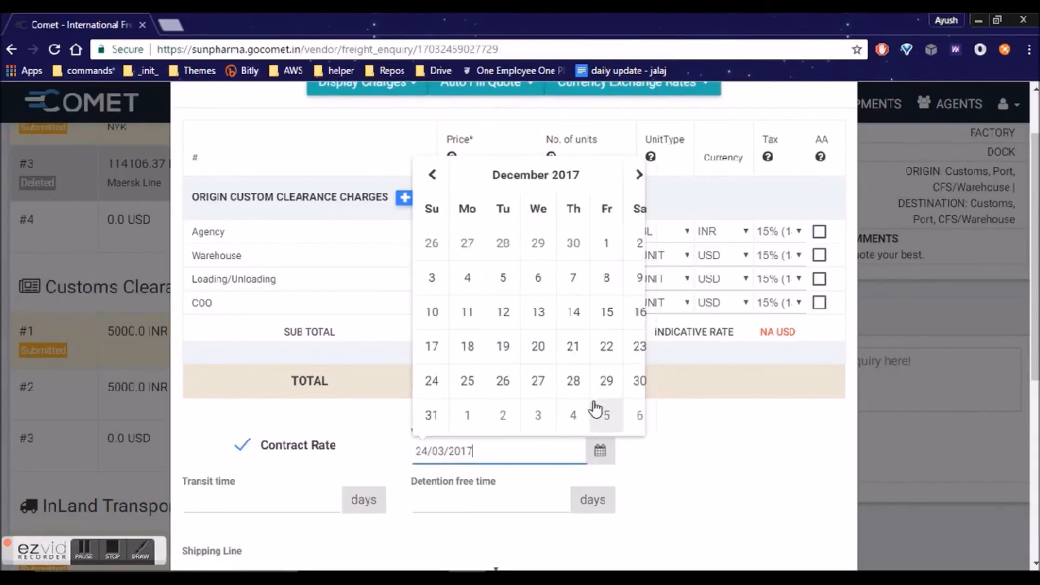
{"action": "left_click", "coordinate": [431, 415]}
{"action": "scroll", "coordinate": [660, 422], "scroll_direction": "down", "scroll_amount": 5}
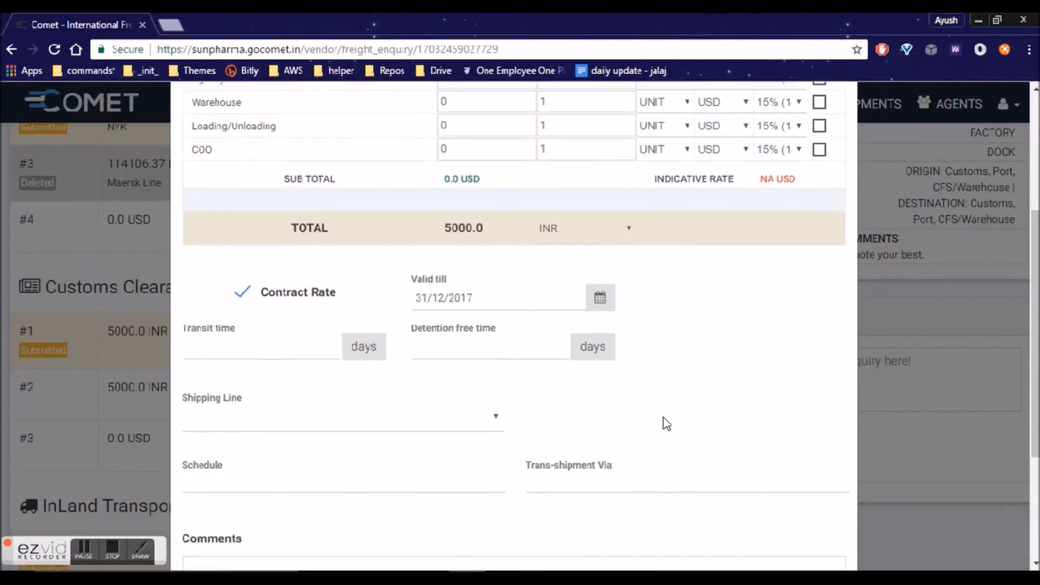
Save customs clearance quote #2, show it to the client and close its details
{"action": "left_click", "coordinate": [324, 437]}
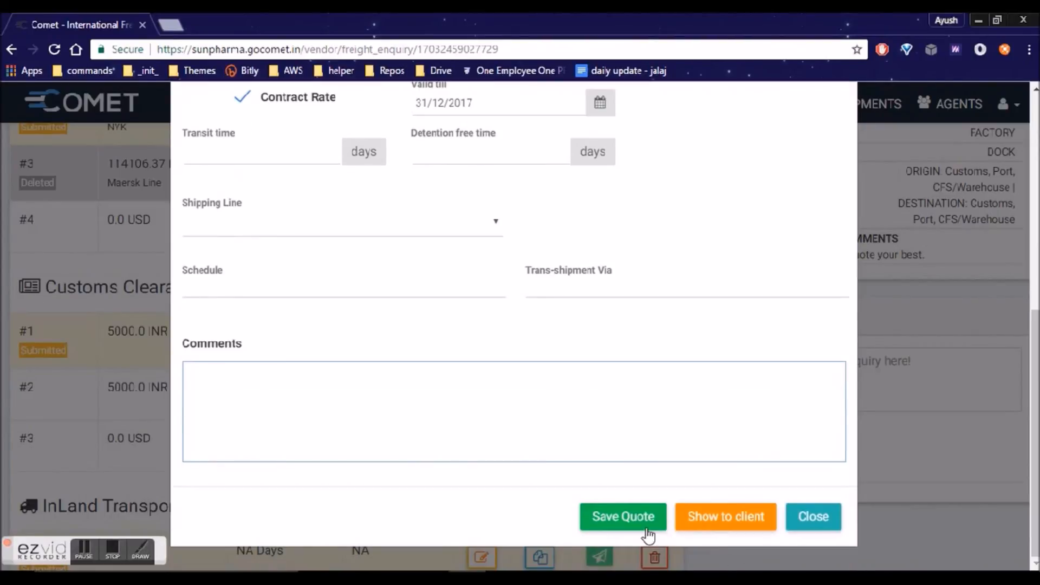
{"action": "left_click", "coordinate": [638, 521]}
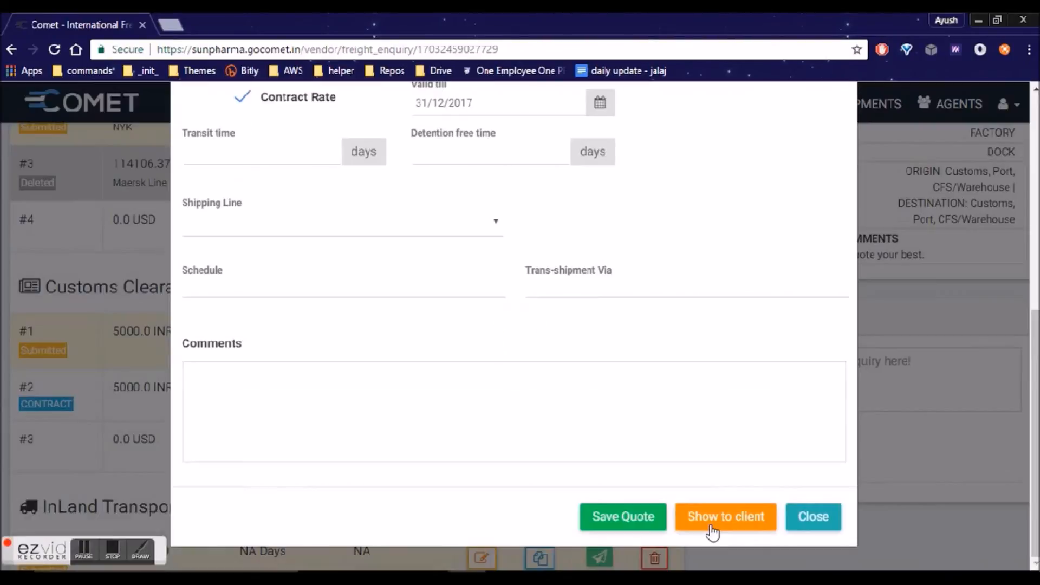
{"action": "left_click", "coordinate": [711, 525]}
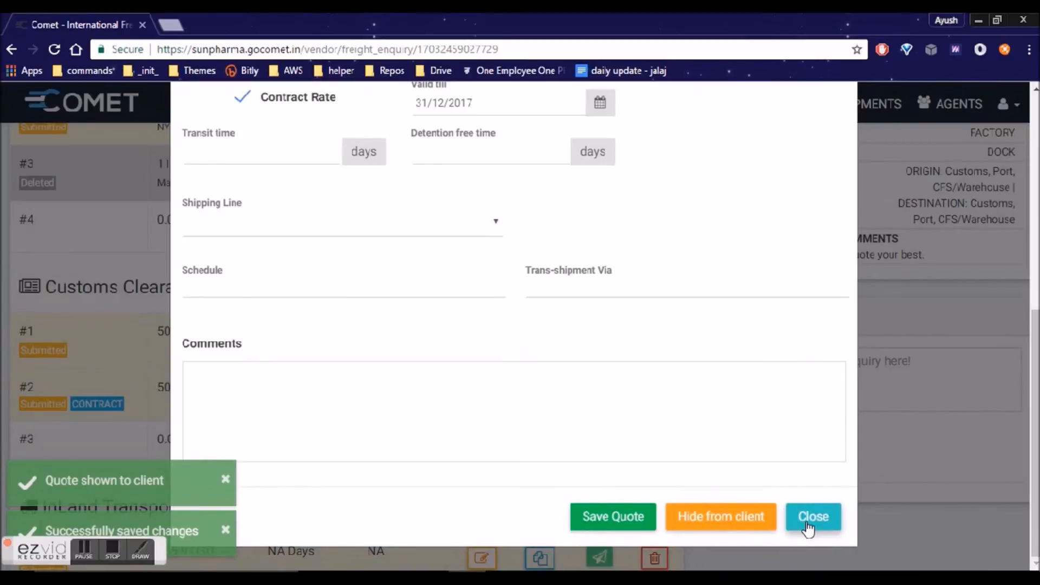
{"action": "left_click", "coordinate": [813, 517]}
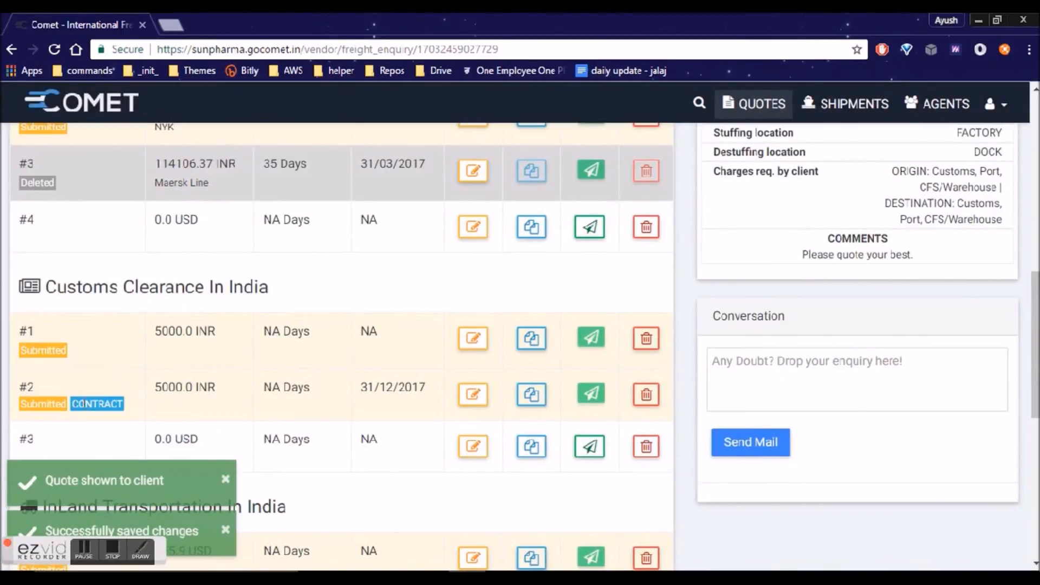
Check the contract label on customs clearance quote #2 and return to the list of enquiries
{"action": "left_click_drag", "start_coordinate": [72, 404], "coordinate": [126, 404]}
{"action": "left_click", "coordinate": [130, 406]}
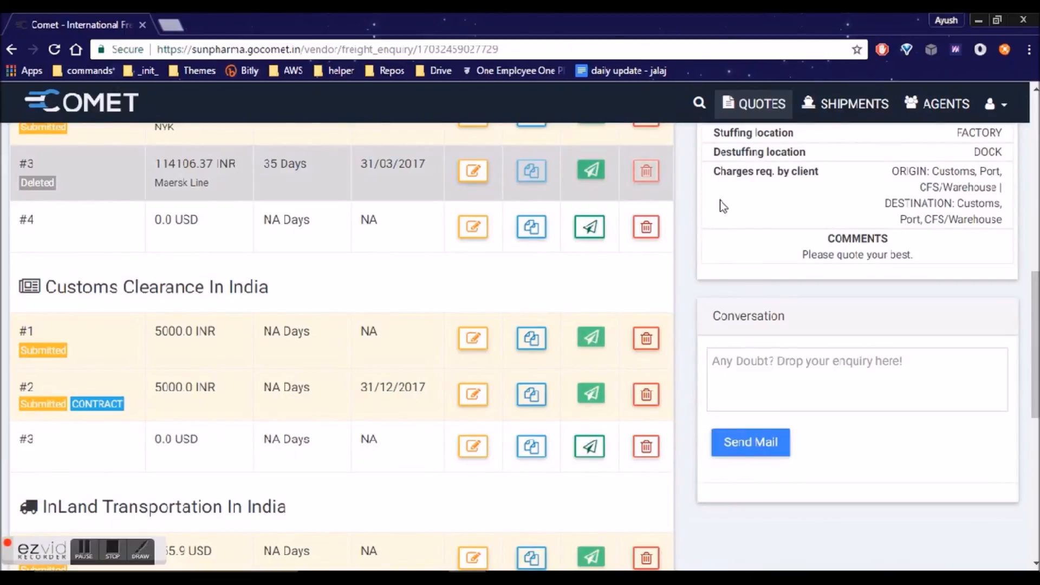
{"action": "left_click", "coordinate": [740, 107]}
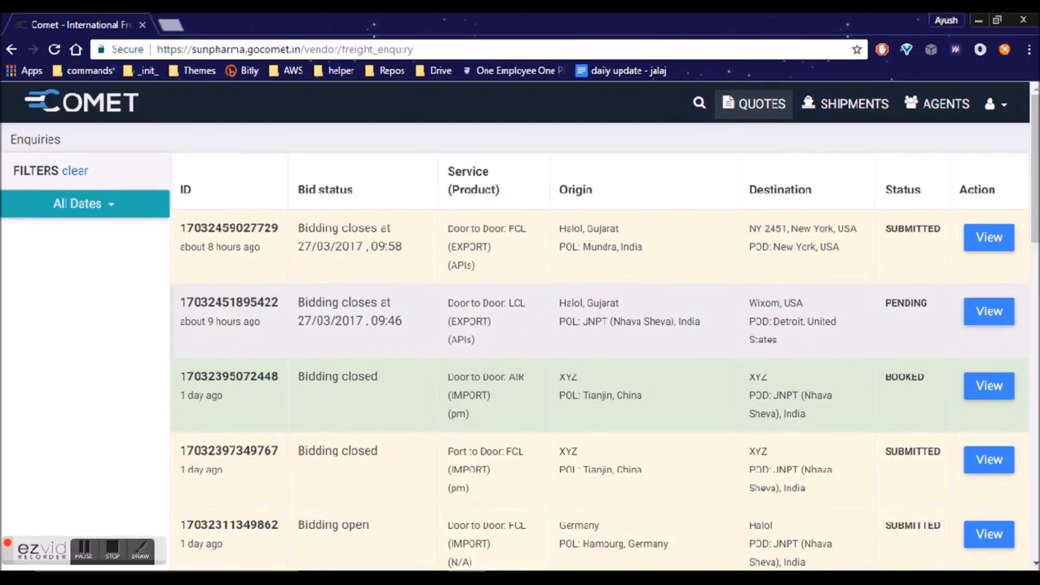
Open the pending LCL export enquiry to Detroit and open its ocean freight quote #1 for editing
{"action": "left_click", "coordinate": [985, 325]}
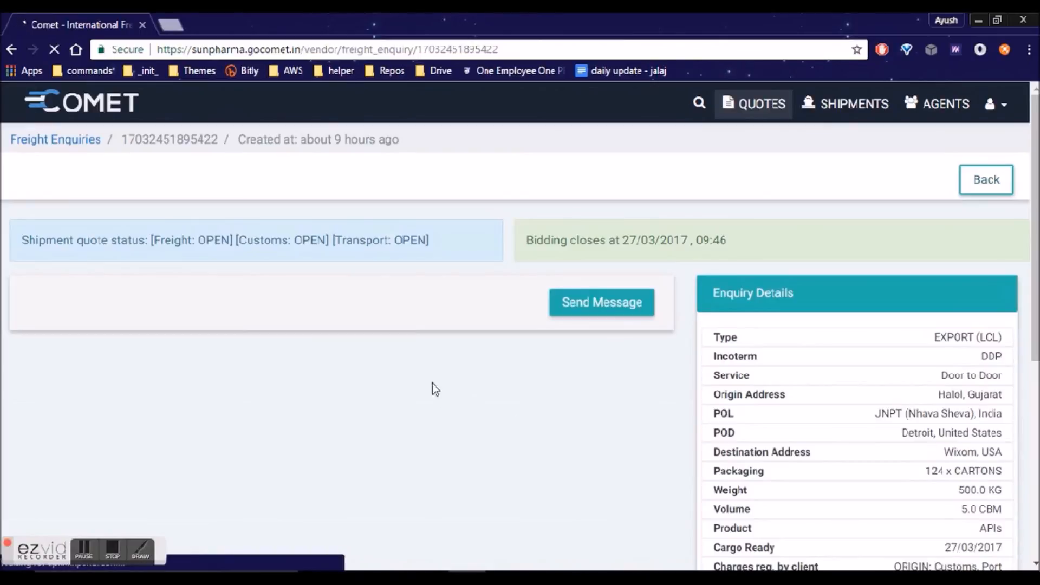
{"action": "scroll", "coordinate": [425, 379], "scroll_direction": "down", "scroll_amount": 5}
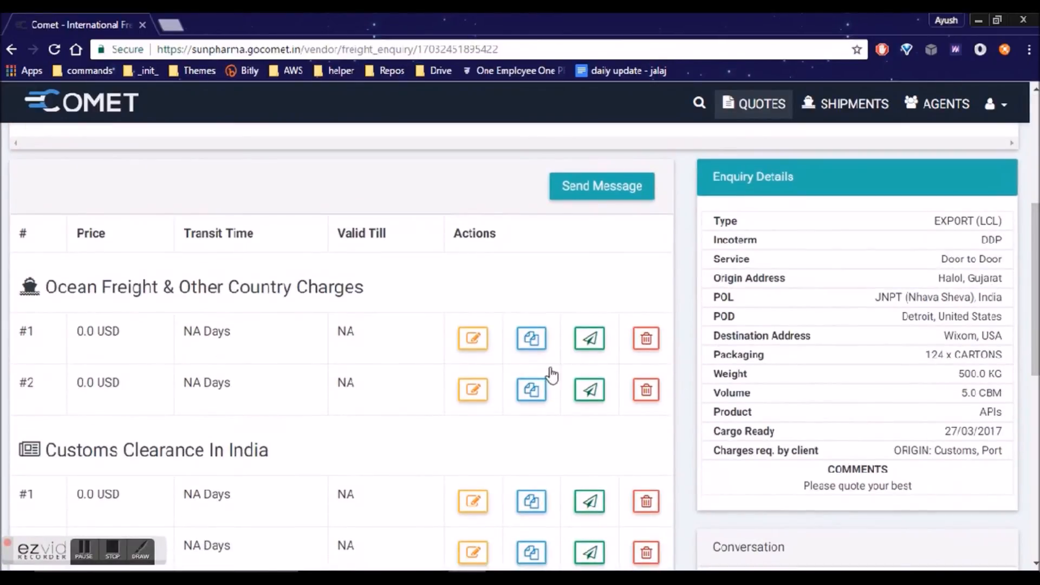
{"action": "left_click", "coordinate": [469, 338]}
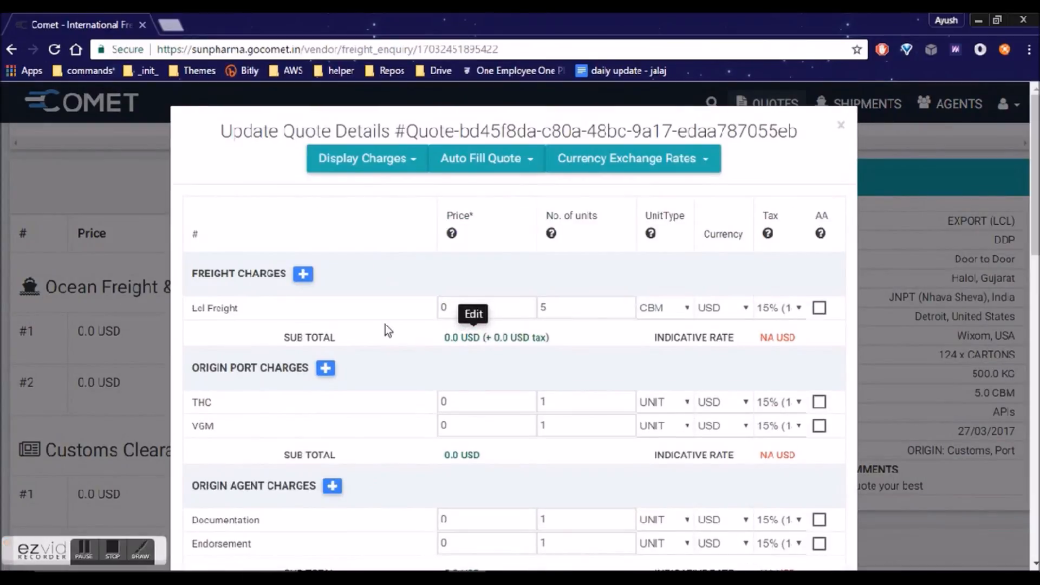
Look over the freight, port and agent charges of the LCL quote, close it unchanged and return to the list of enquiries
{"action": "left_click", "coordinate": [439, 308]}
{"action": "double_click", "coordinate": [438, 307]}
{"action": "scroll", "coordinate": [482, 394], "scroll_direction": "down", "scroll_amount": 2}
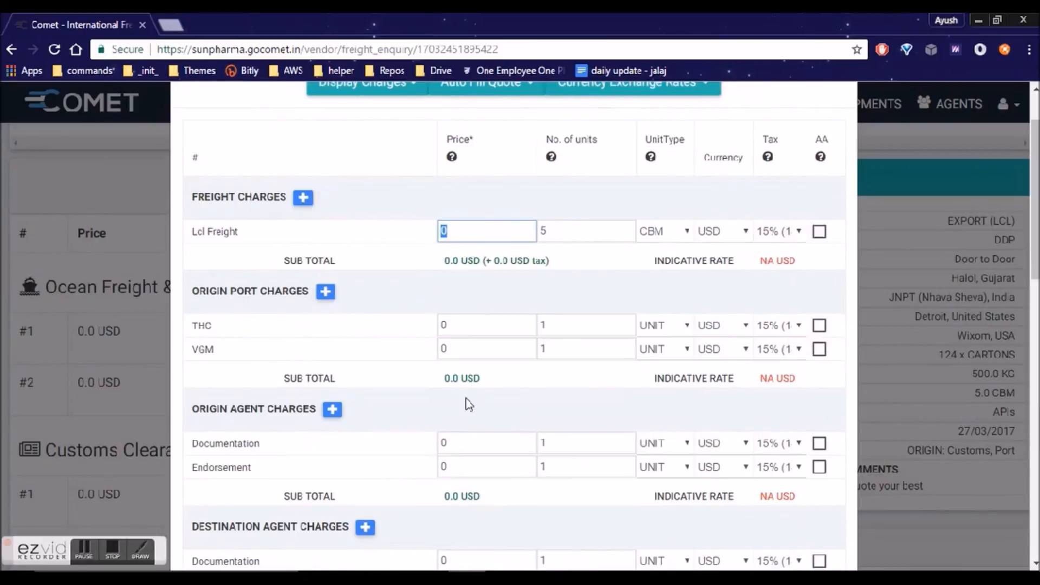
{"action": "scroll", "coordinate": [585, 304], "scroll_direction": "up", "scroll_amount": 2}
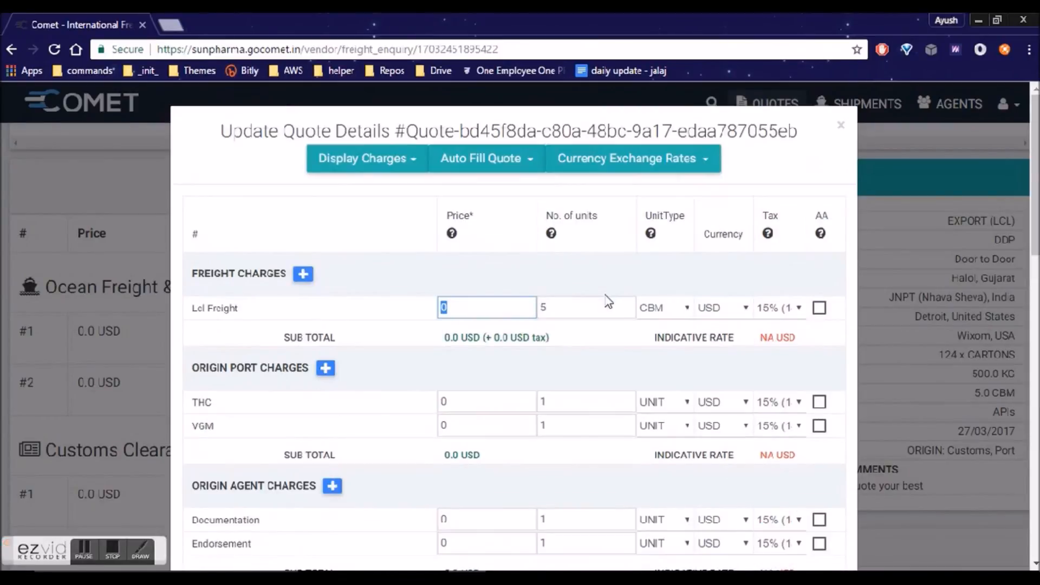
{"action": "left_click", "coordinate": [841, 127]}
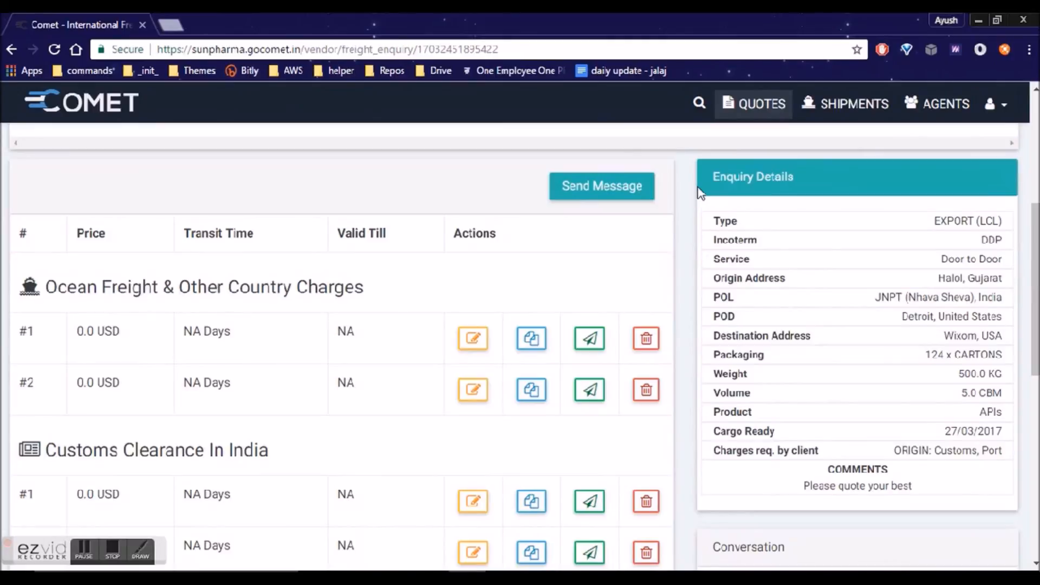
{"action": "scroll", "coordinate": [698, 187], "scroll_direction": "up", "scroll_amount": 4}
{"action": "left_click", "coordinate": [747, 114]}
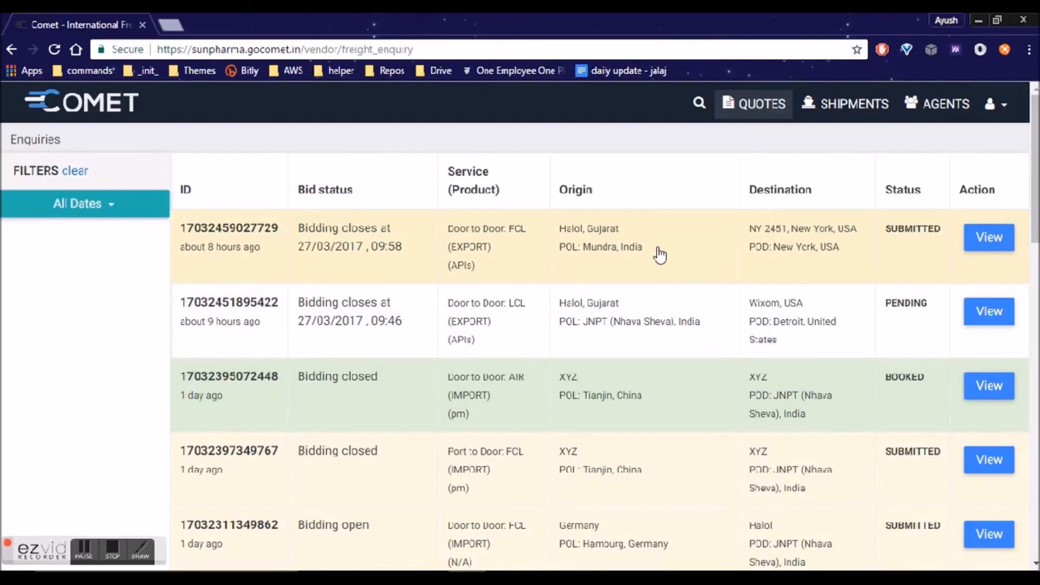
Open the submitted FCL export enquiry to New York and review its ocean freight, customs clearance and inland transportation quotes
{"action": "left_click", "coordinate": [624, 261]}
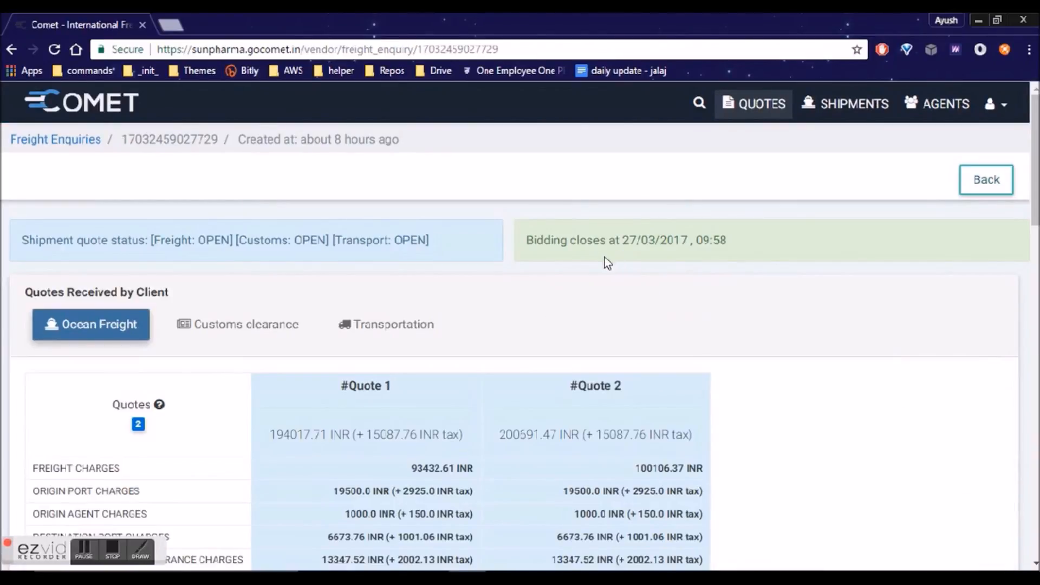
{"action": "scroll", "coordinate": [807, 331], "scroll_direction": "down", "scroll_amount": 10}
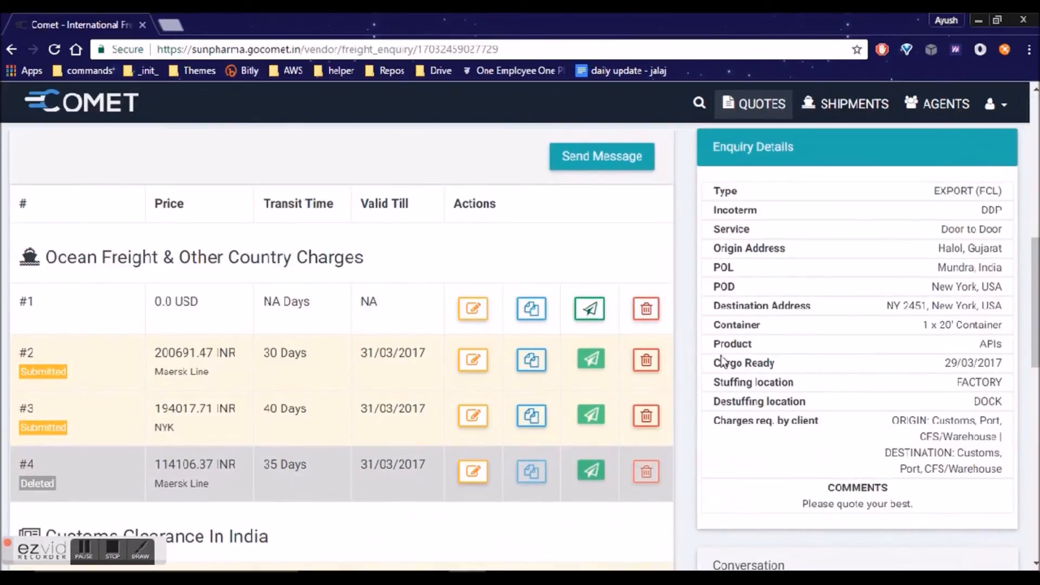
{"action": "scroll", "coordinate": [771, 362], "scroll_direction": "down", "scroll_amount": 1}
{"action": "scroll", "coordinate": [771, 363], "scroll_direction": "up", "scroll_amount": 1}
{"action": "scroll", "coordinate": [111, 178], "scroll_direction": "down", "scroll_amount": 1}
{"action": "scroll", "coordinate": [271, 311], "scroll_direction": "down", "scroll_amount": 6}
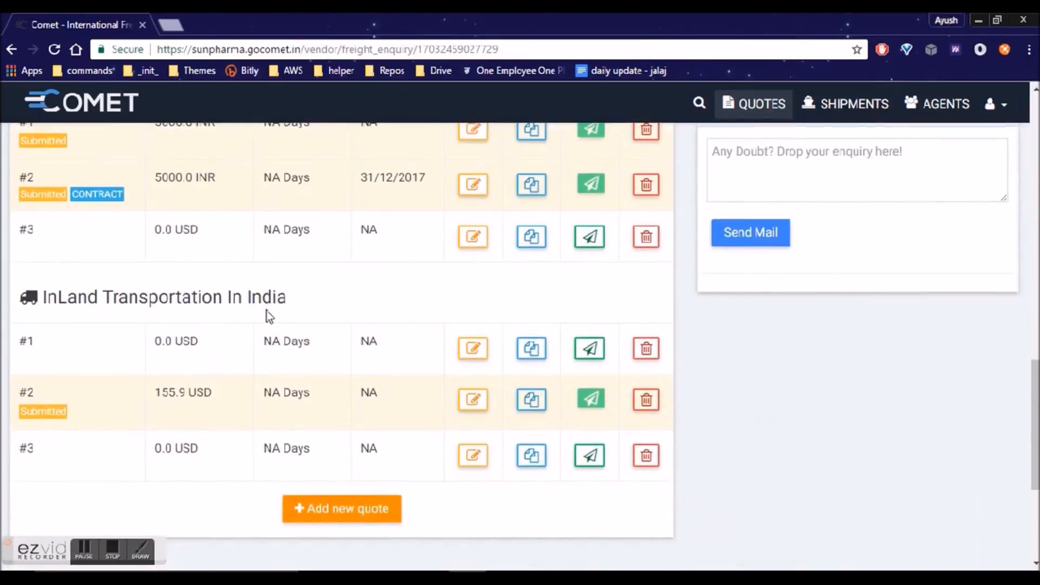
{"action": "scroll", "coordinate": [274, 314], "scroll_direction": "up", "scroll_amount": 11}
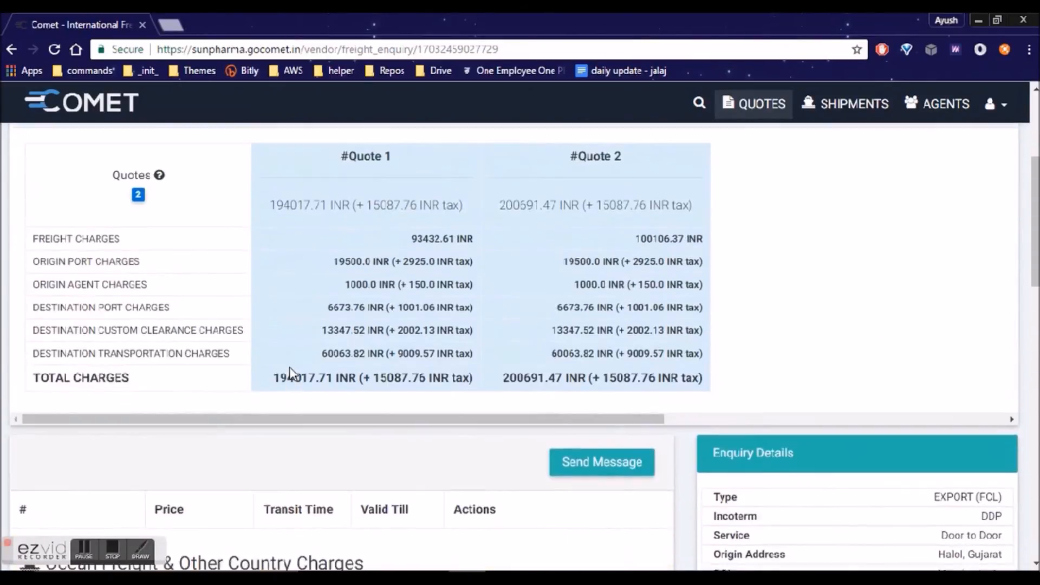
Compare the ocean freight quotes received by the client with the submitted and deleted ocean freight quotes in the enquiry's own list
{"action": "scroll", "coordinate": [290, 372], "scroll_direction": "up", "scroll_amount": 1}
{"action": "scroll", "coordinate": [293, 374], "scroll_direction": "up", "scroll_amount": 1}
{"action": "scroll", "coordinate": [291, 369], "scroll_direction": "down", "scroll_amount": 1}
{"action": "scroll", "coordinate": [282, 357], "scroll_direction": "up", "scroll_amount": 1}
{"action": "left_click_drag", "start_coordinate": [25, 216], "coordinate": [186, 219]}
{"action": "left_click", "coordinate": [196, 222]}
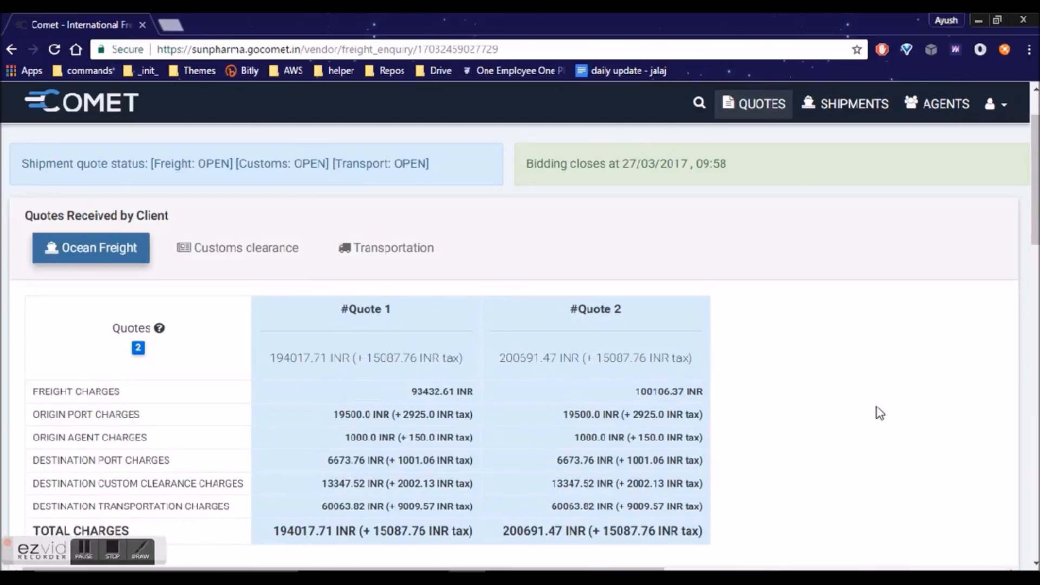
{"action": "scroll", "coordinate": [534, 441], "scroll_direction": "down", "scroll_amount": 10}
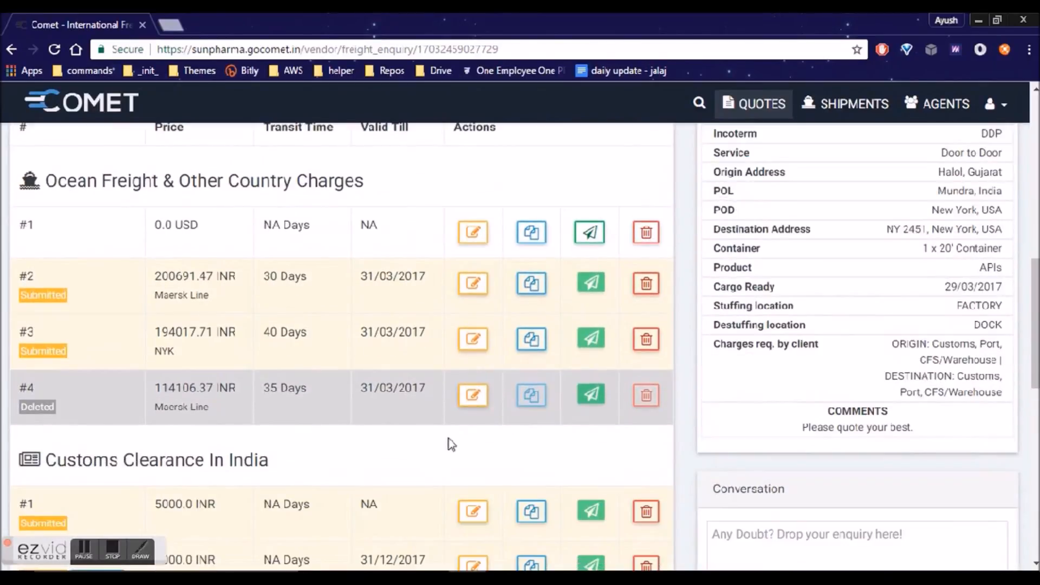
{"action": "scroll", "coordinate": [406, 440], "scroll_direction": "up", "scroll_amount": 10}
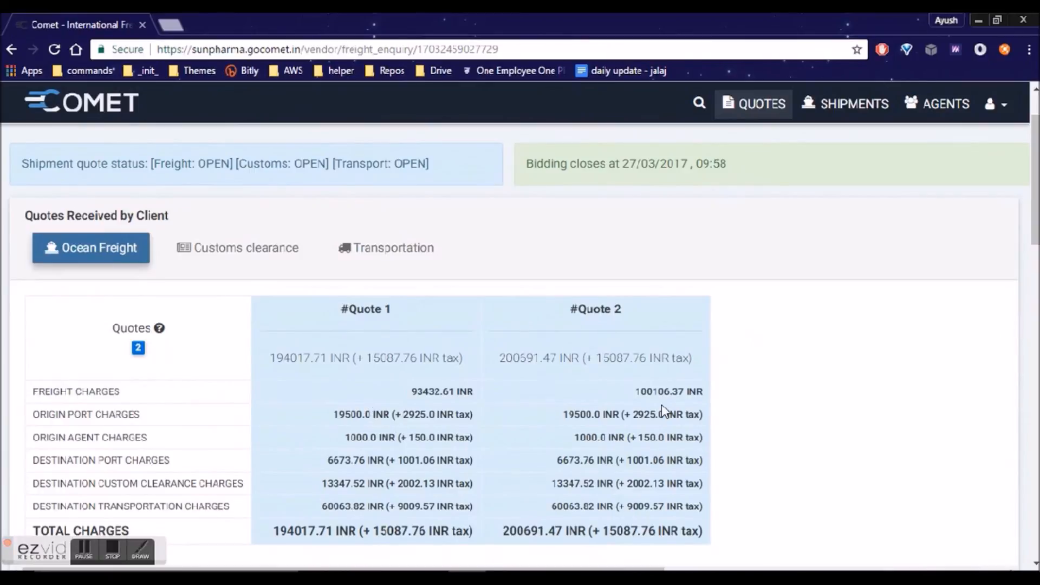
Check which vendor account is signed in and examine Quote 1 among the ocean freight quotes received by the client
{"action": "left_click", "coordinate": [994, 104]}
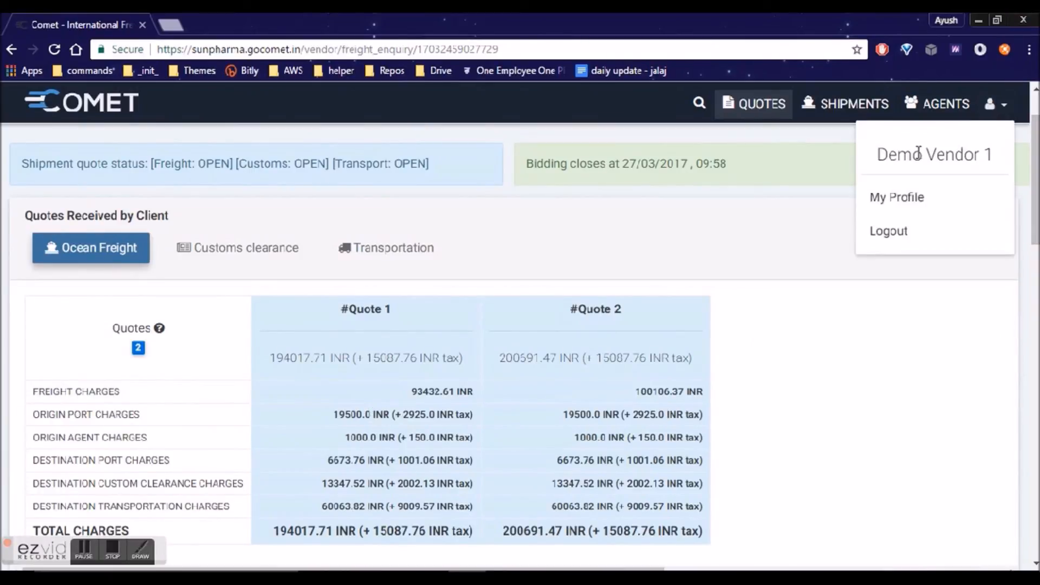
{"action": "left_click", "coordinate": [999, 164]}
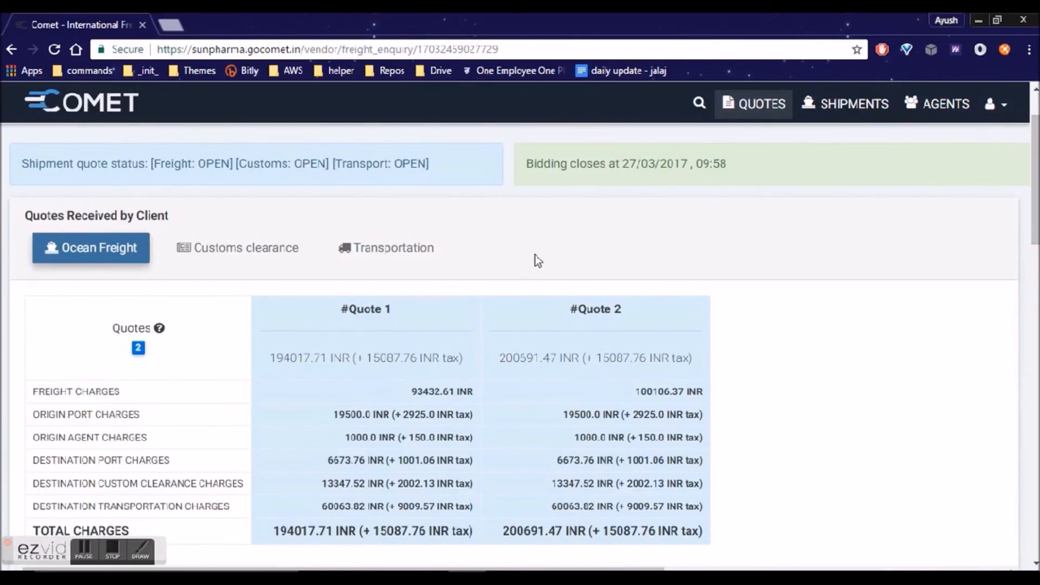
{"action": "triple_click", "coordinate": [379, 314]}
{"action": "left_click", "coordinate": [388, 317]}
View the customs clearance and transportation quotes received by the client, ending back on the ocean freight quotes
{"action": "left_click", "coordinate": [173, 249]}
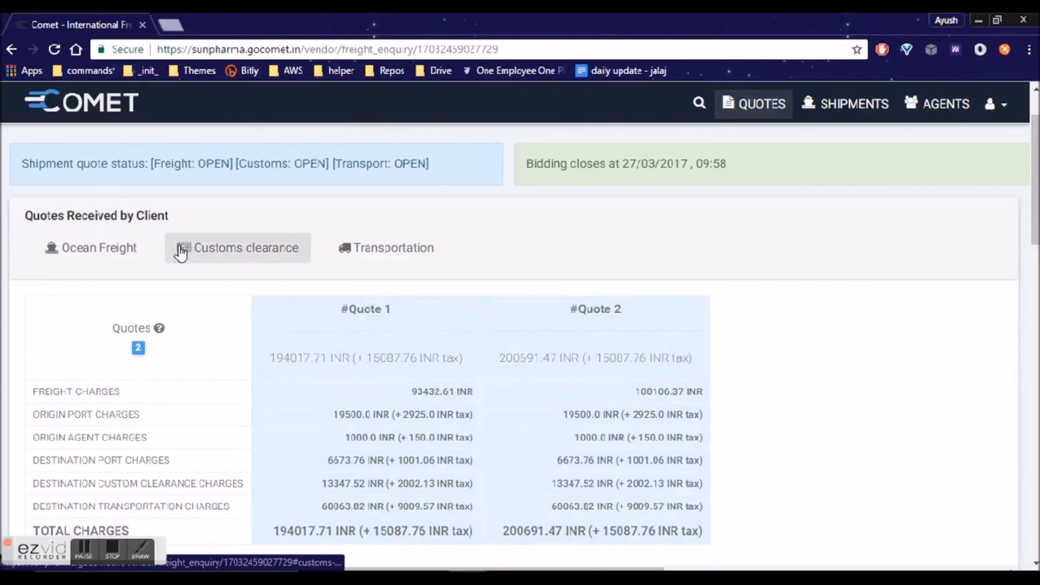
{"action": "left_click", "coordinate": [382, 259]}
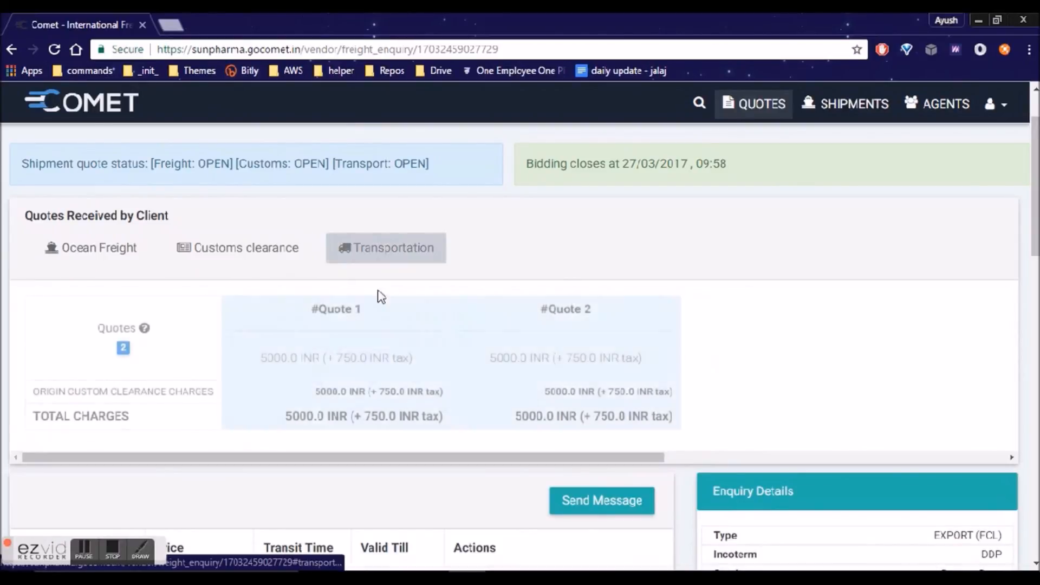
{"action": "left_click", "coordinate": [239, 251]}
{"action": "left_click", "coordinate": [93, 254]}
Recheck the New York enquiry's quote list against the ocean freight comparison and return to the list of enquiries
{"action": "scroll", "coordinate": [198, 382], "scroll_direction": "down", "scroll_amount": 10}
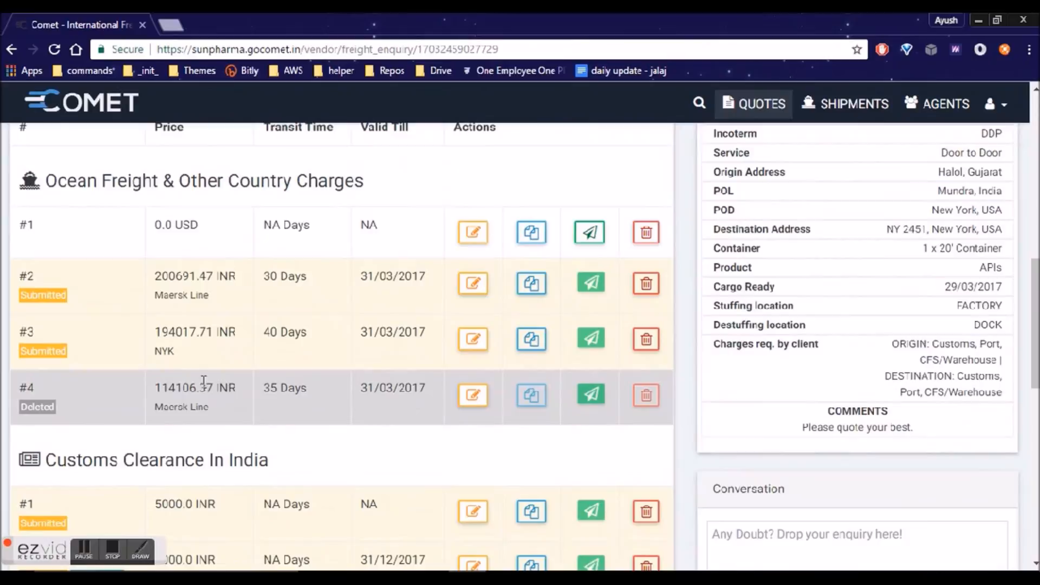
{"action": "scroll", "coordinate": [234, 418], "scroll_direction": "up", "scroll_amount": 7}
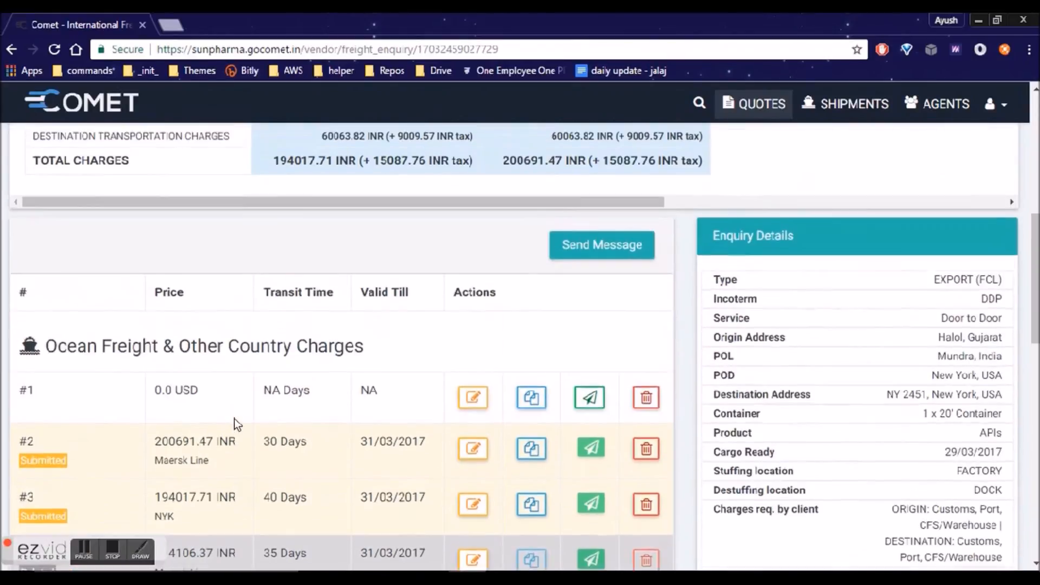
{"action": "scroll", "coordinate": [234, 418], "scroll_direction": "up", "scroll_amount": 2}
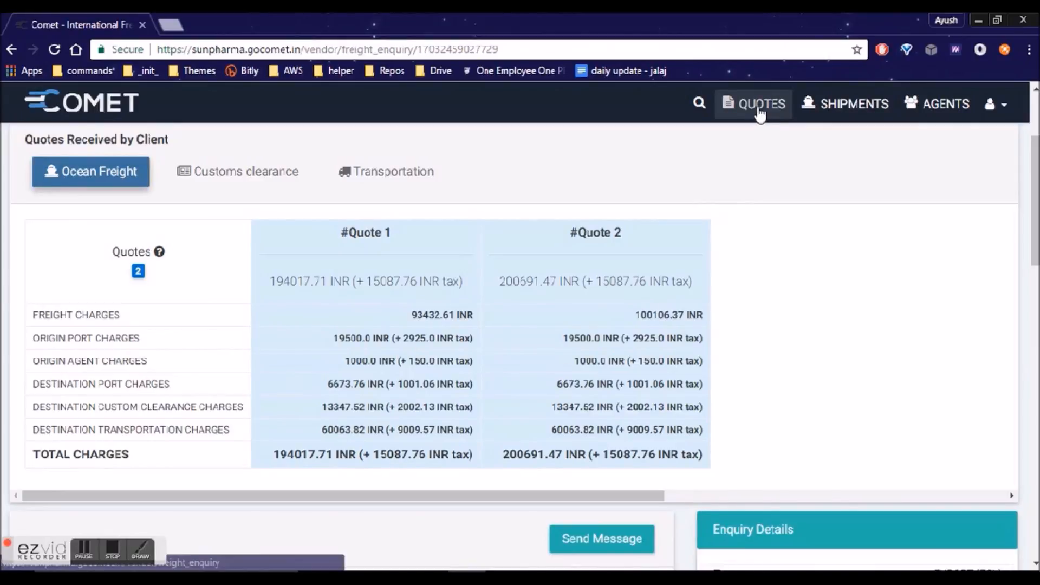
{"action": "left_click", "coordinate": [758, 116]}
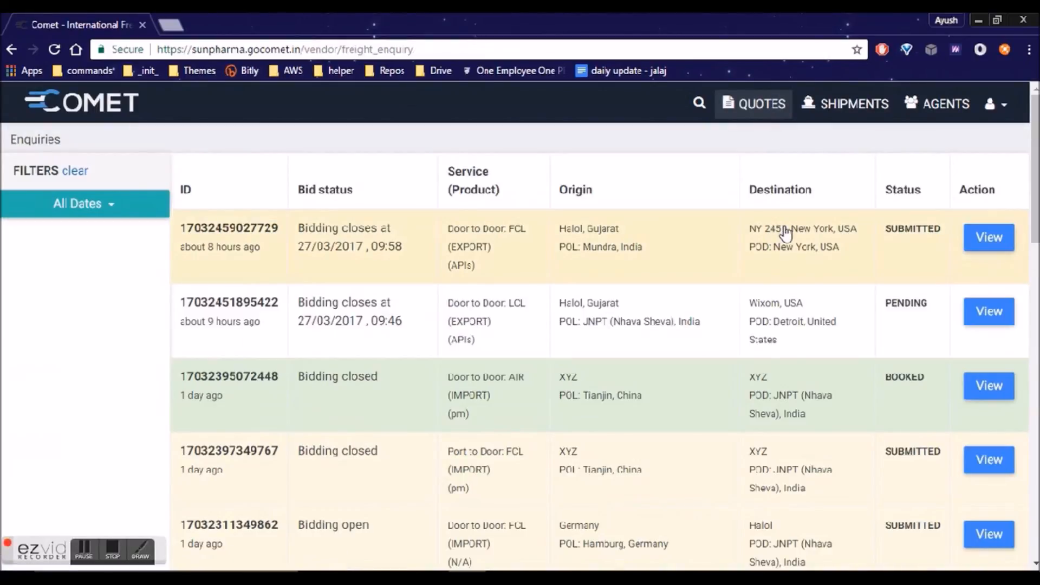